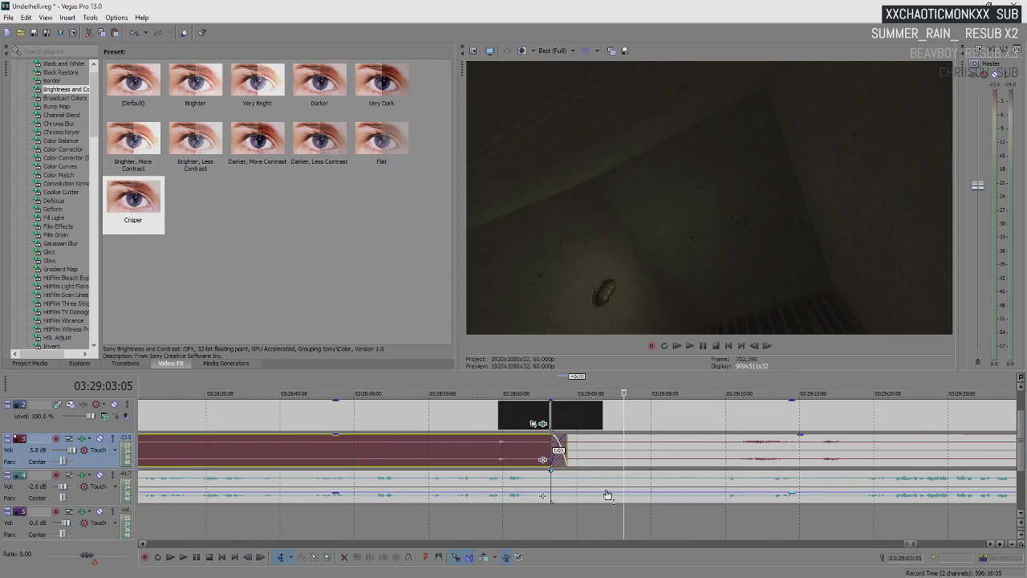
- Play the footage after the black title clip from 03:29:03 to about 03:29:26, checking picture and audio for needed cuts
{"action": "scroll", "coordinate": [681, 480], "scroll_direction": "down", "scroll_amount": 2}
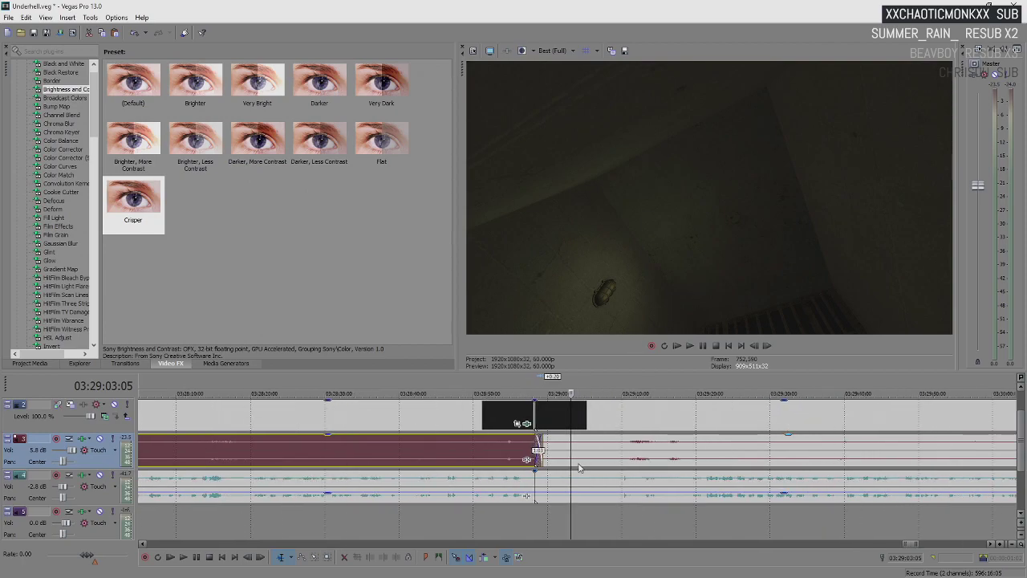
{"action": "scroll", "coordinate": [589, 481], "scroll_direction": "up", "scroll_amount": 3}
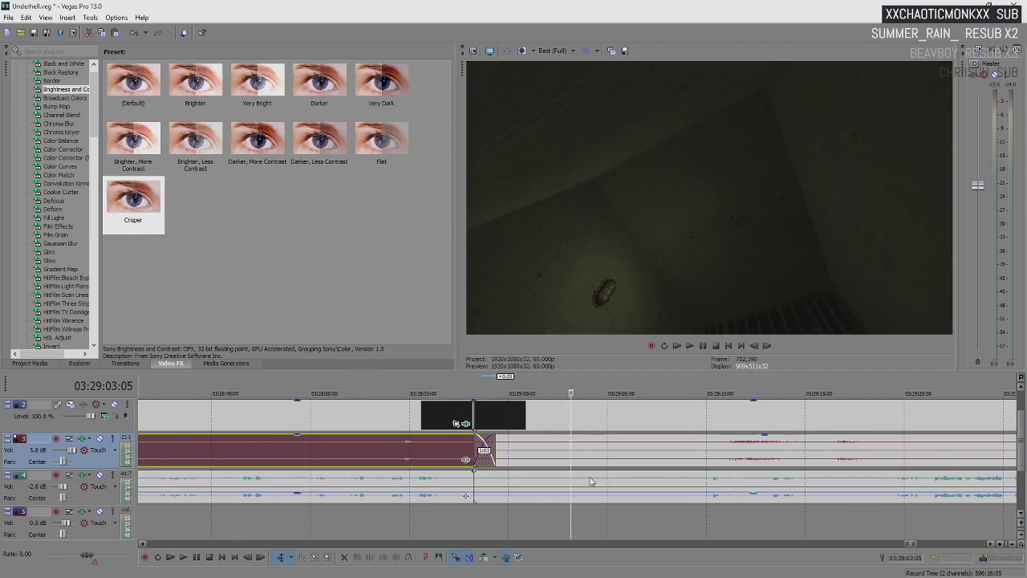
{"action": "scroll", "coordinate": [569, 484], "scroll_direction": "down", "scroll_amount": 2}
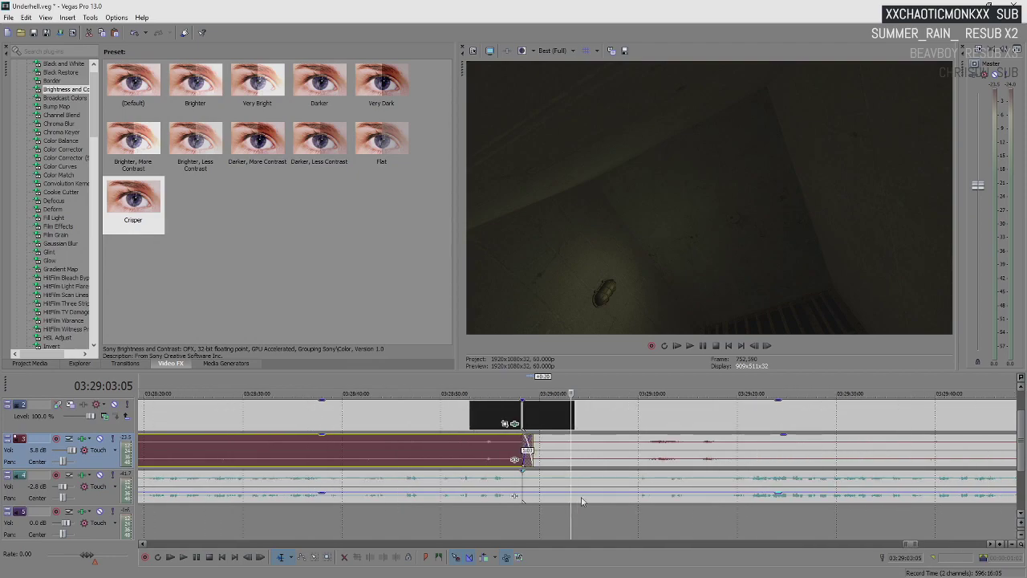
{"action": "key", "text": "space"}
{"action": "scroll", "coordinate": [582, 499], "scroll_direction": "down", "scroll_amount": 2}
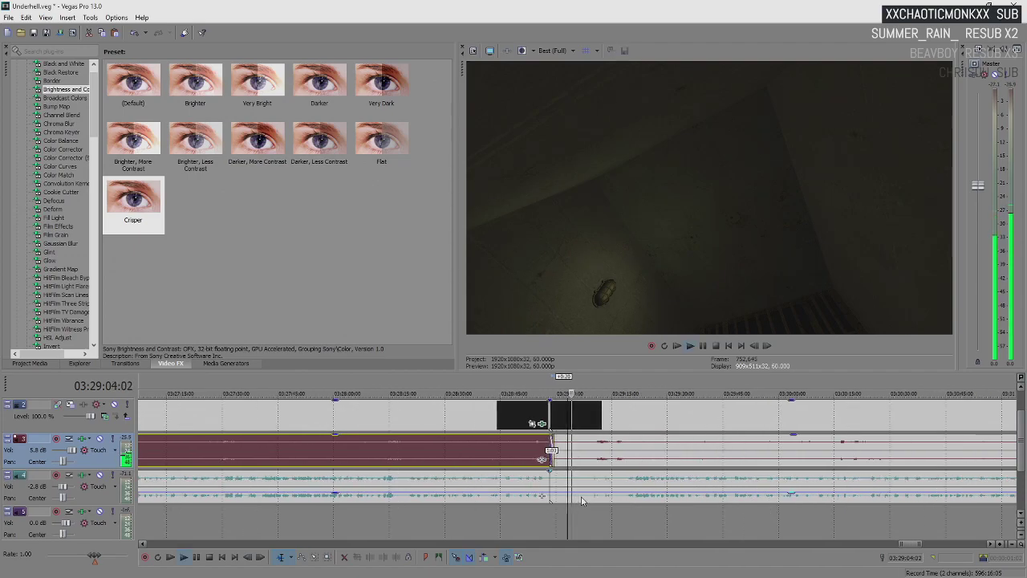
{"action": "left_click", "coordinate": [589, 449]}
{"action": "scroll", "coordinate": [589, 449], "scroll_direction": "up", "scroll_amount": 3}
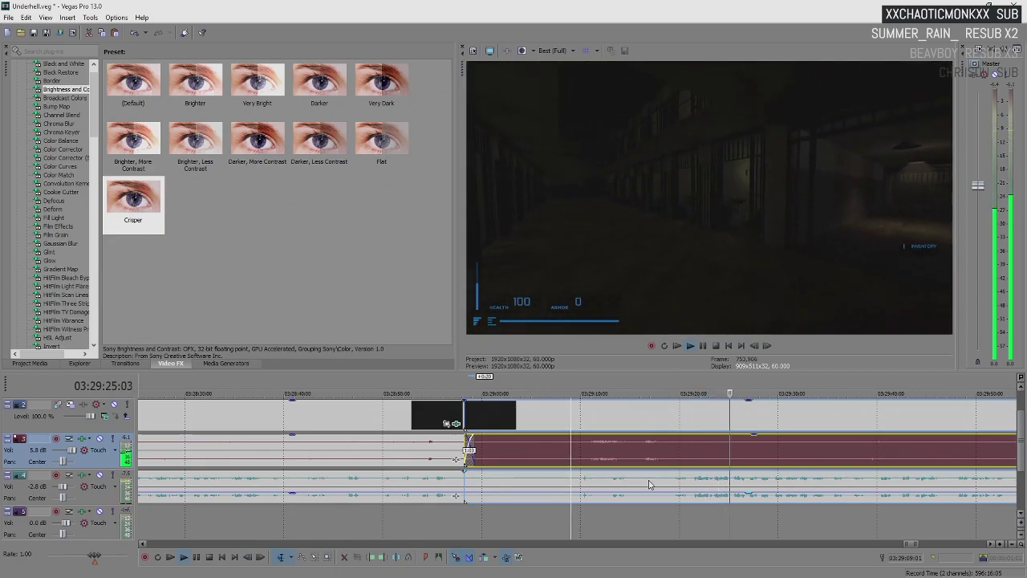
{"action": "key", "text": "Return"}
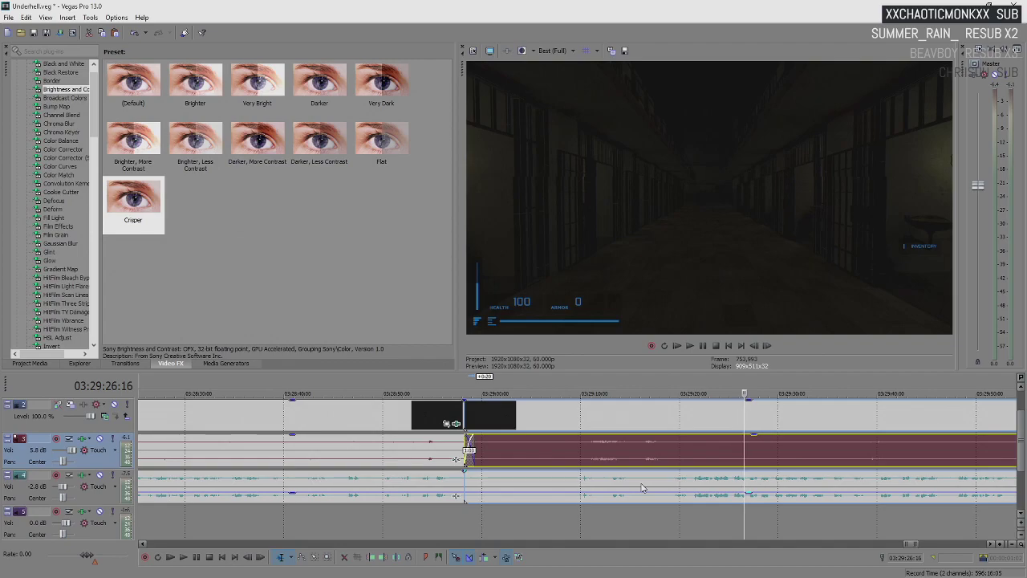
- Review the dark cell-block footage in short stretches from 03:29:26 to about 03:29:42
{"action": "key", "text": "space"}
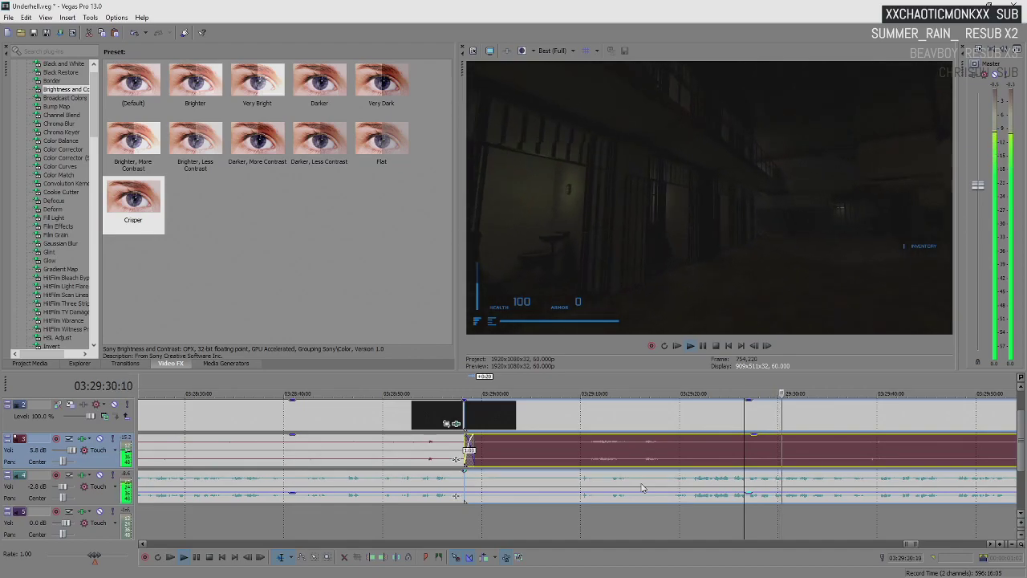
{"action": "key", "text": "Return"}
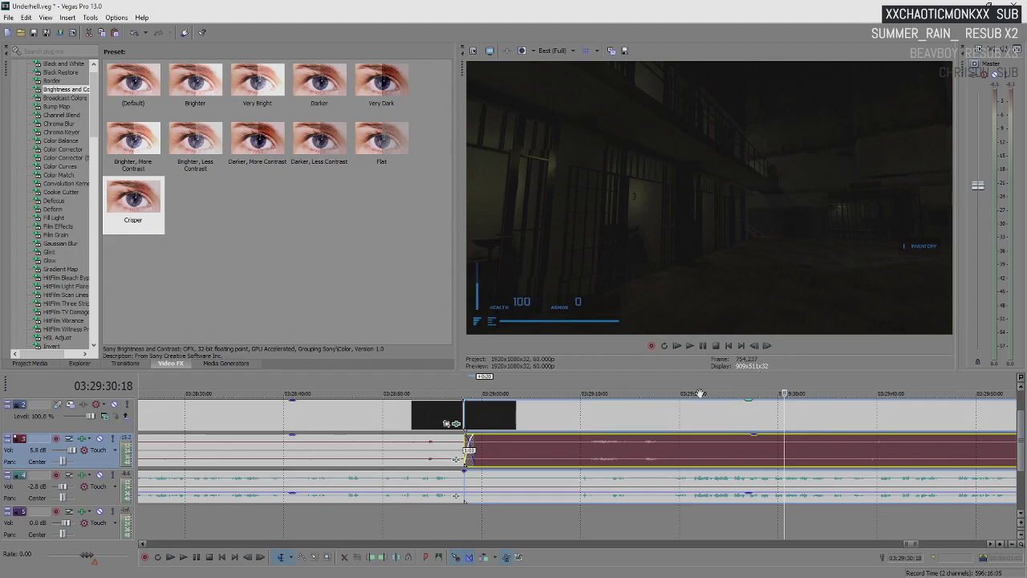
{"action": "key", "text": "space"}
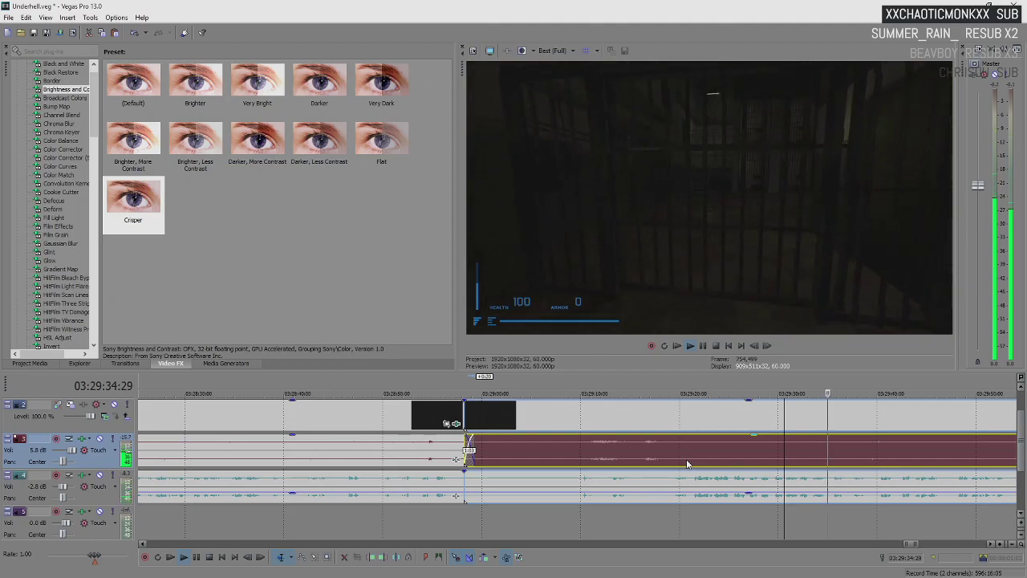
{"action": "key", "text": "Return"}
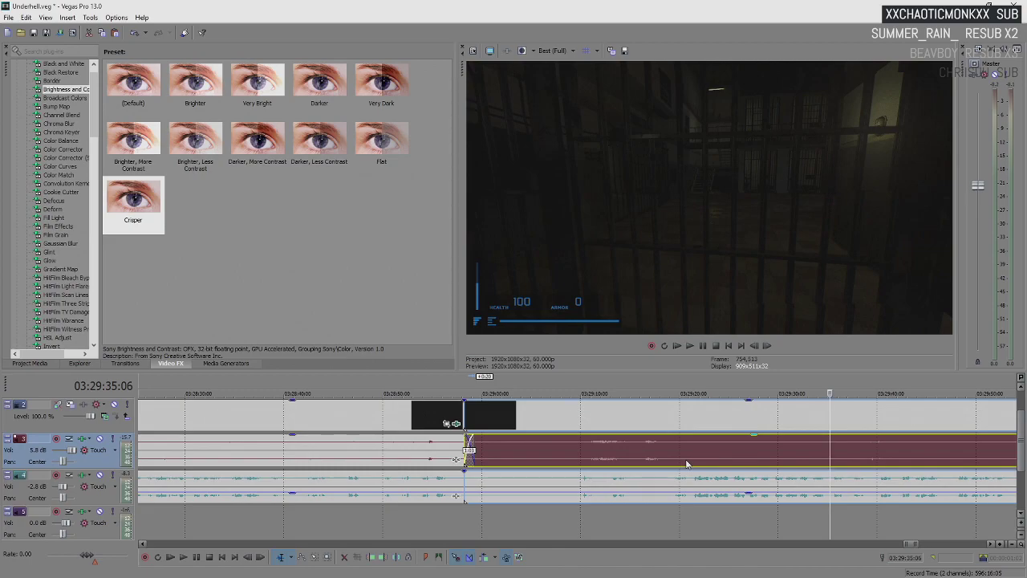
{"action": "key", "text": "space"}
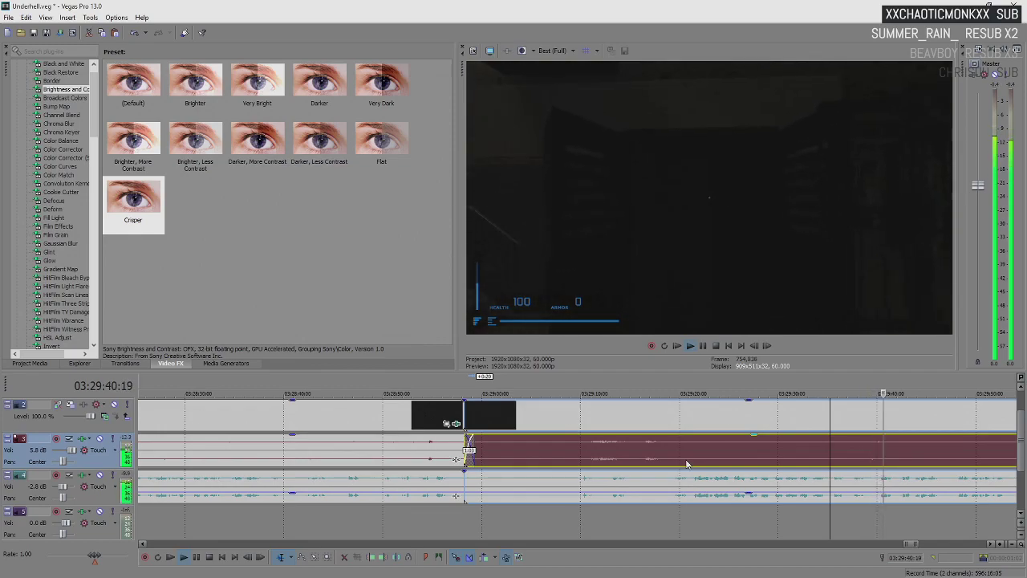
{"action": "key", "text": "space"}
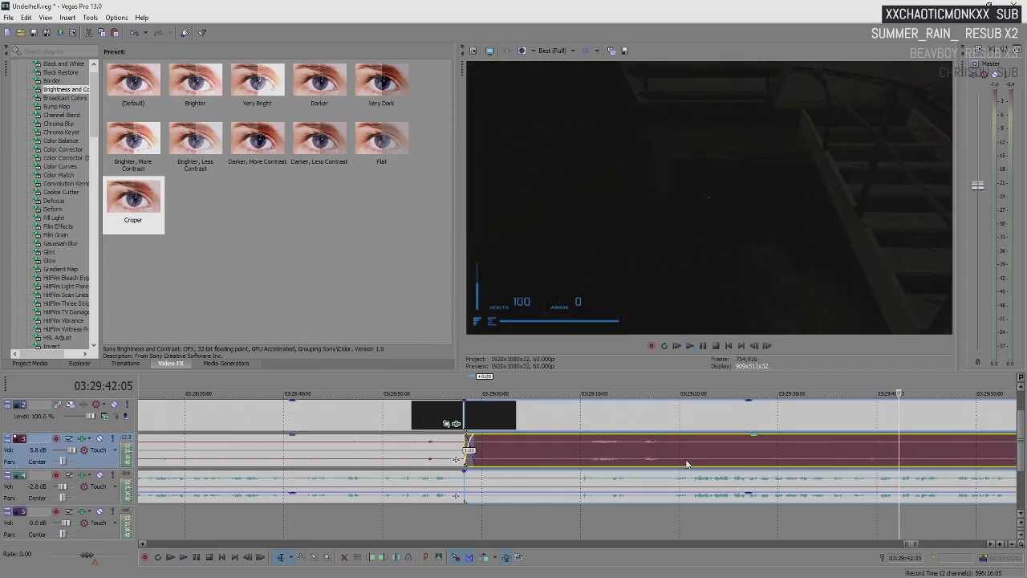
- Review the footage around the locked power room from 03:29:42 to about 03:30:02, pausing along the way
{"action": "scroll", "coordinate": [686, 464], "scroll_direction": "down", "scroll_amount": 3}
{"action": "key", "text": "space"}
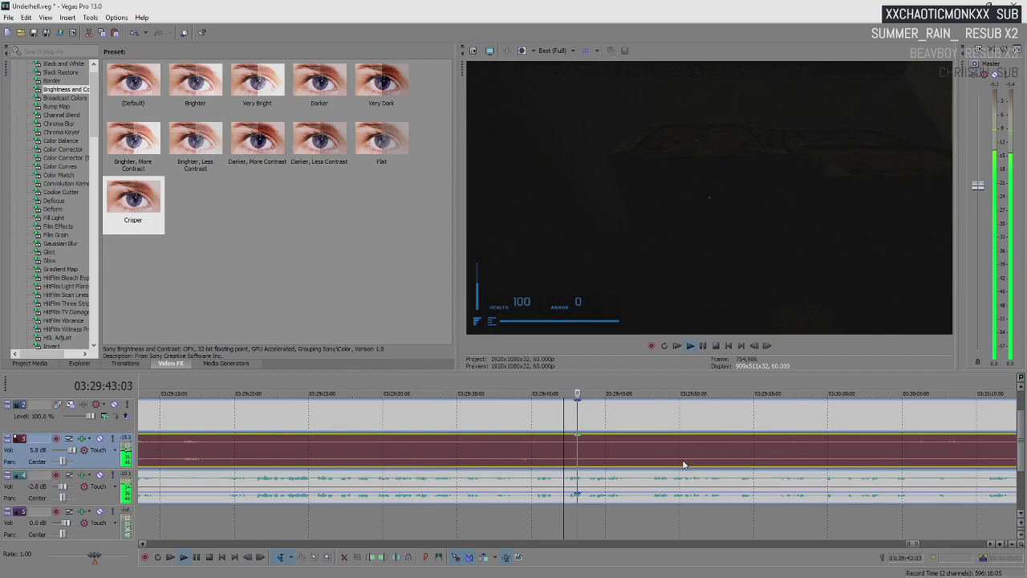
{"action": "left_click", "coordinate": [680, 482]}
{"action": "scroll", "coordinate": [678, 485], "scroll_direction": "up", "scroll_amount": 4}
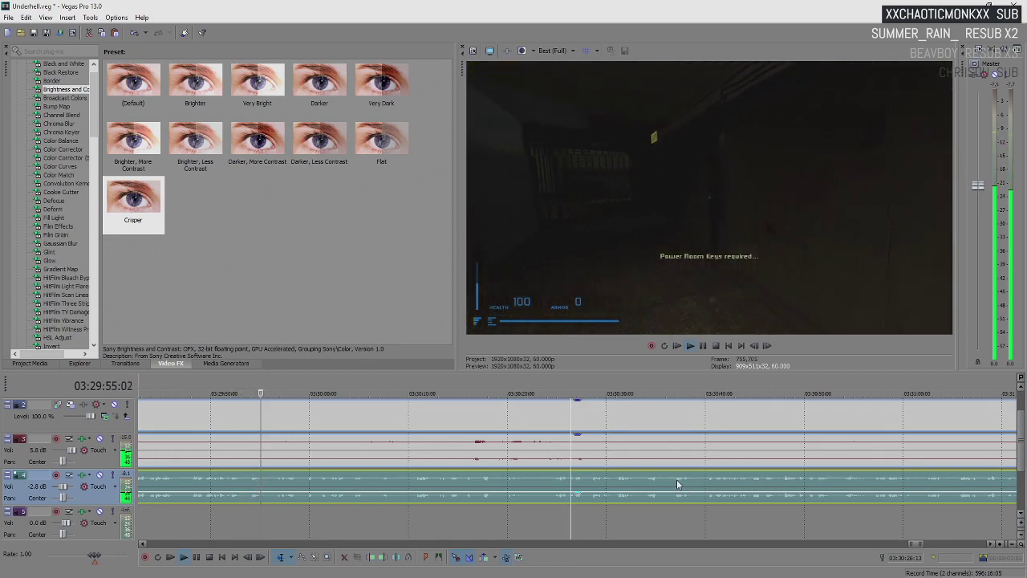
{"action": "key", "text": "space"}
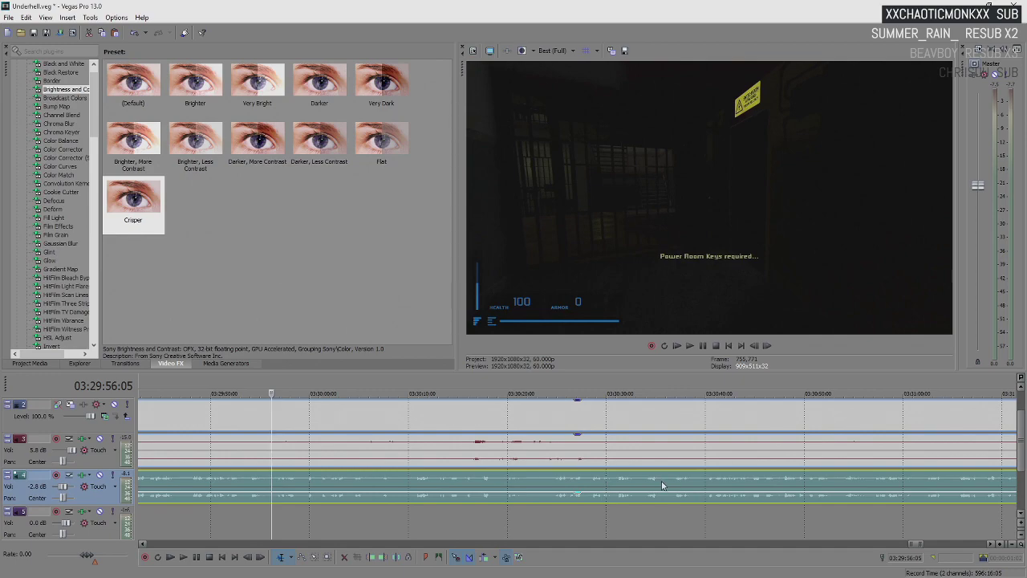
{"action": "key", "text": "space"}
{"action": "scroll", "coordinate": [663, 470], "scroll_direction": "down", "scroll_amount": 3}
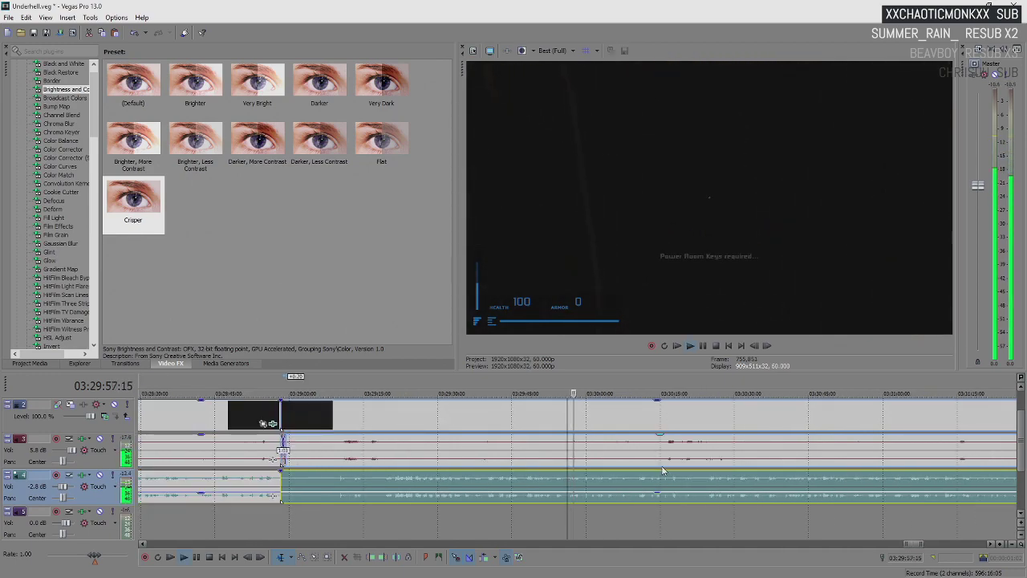
{"action": "key", "text": "space"}
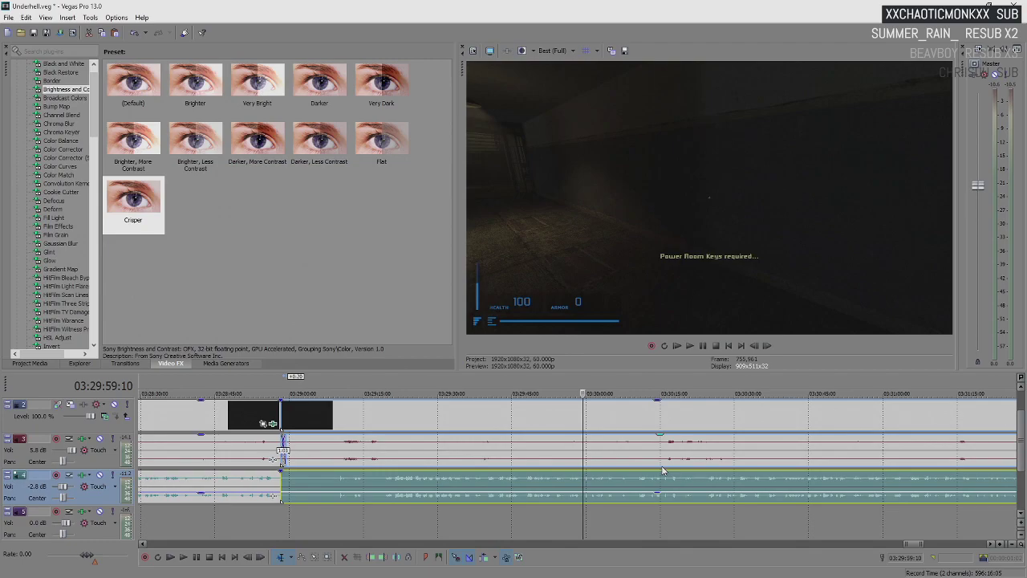
{"action": "key", "text": "space"}
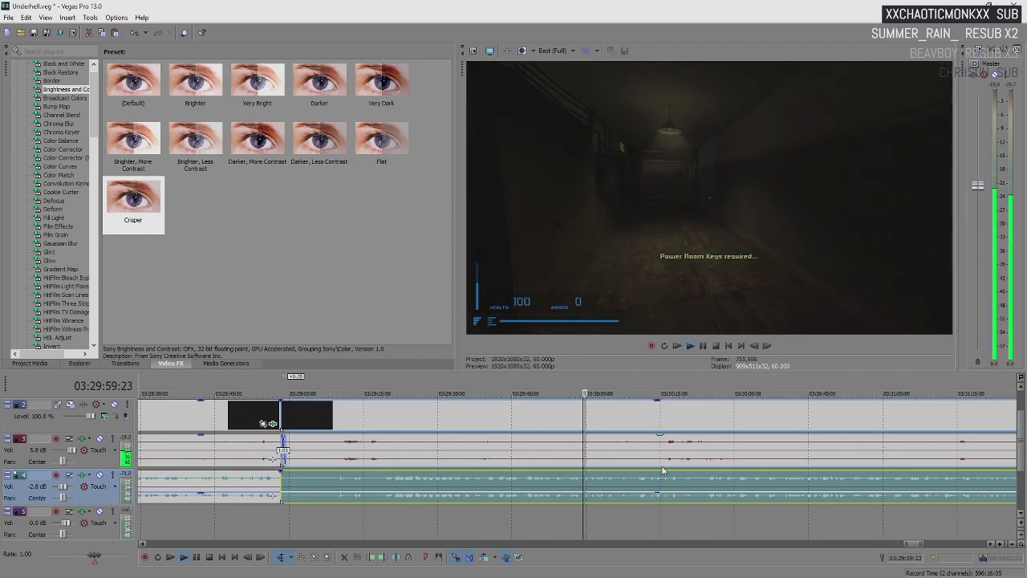
{"action": "scroll", "coordinate": [650, 477], "scroll_direction": "down", "scroll_amount": 3}
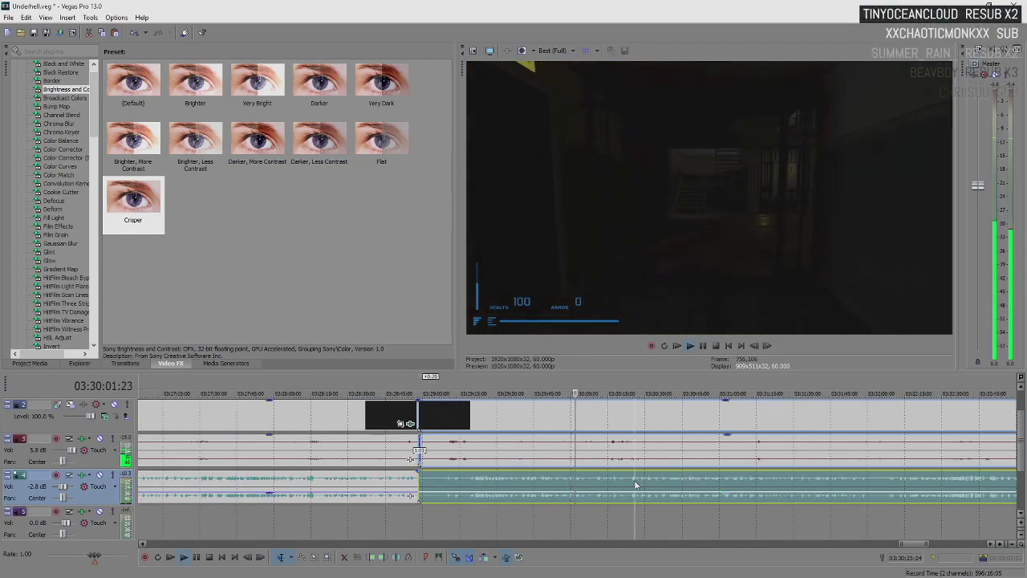
{"action": "scroll", "coordinate": [635, 485], "scroll_direction": "up", "scroll_amount": 5}
{"action": "key", "text": "space"}
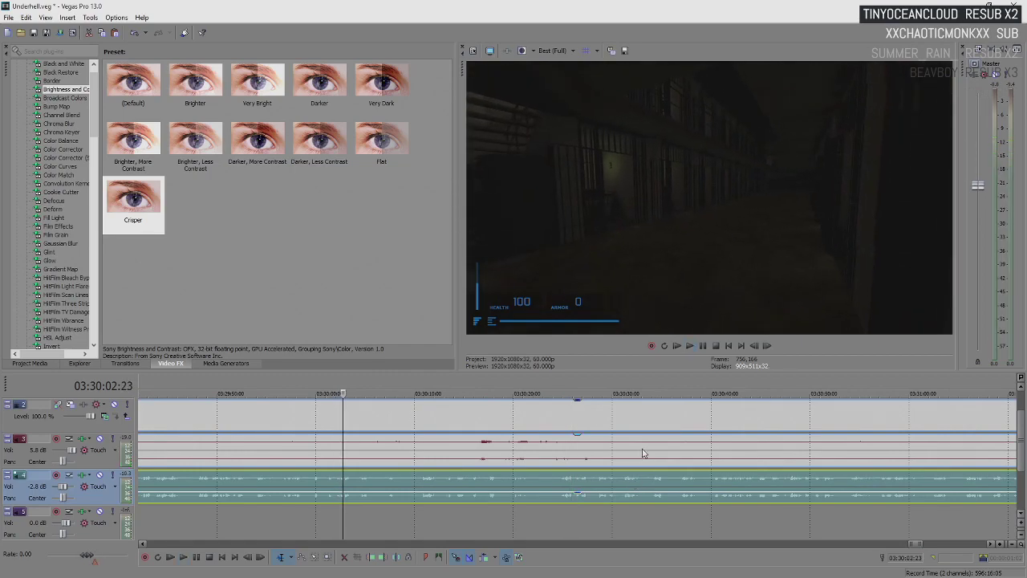
- Play through the stairway climb and key pickup from 03:30:02 to about 03:30:25, pausing at points of interest
{"action": "key", "text": "space"}
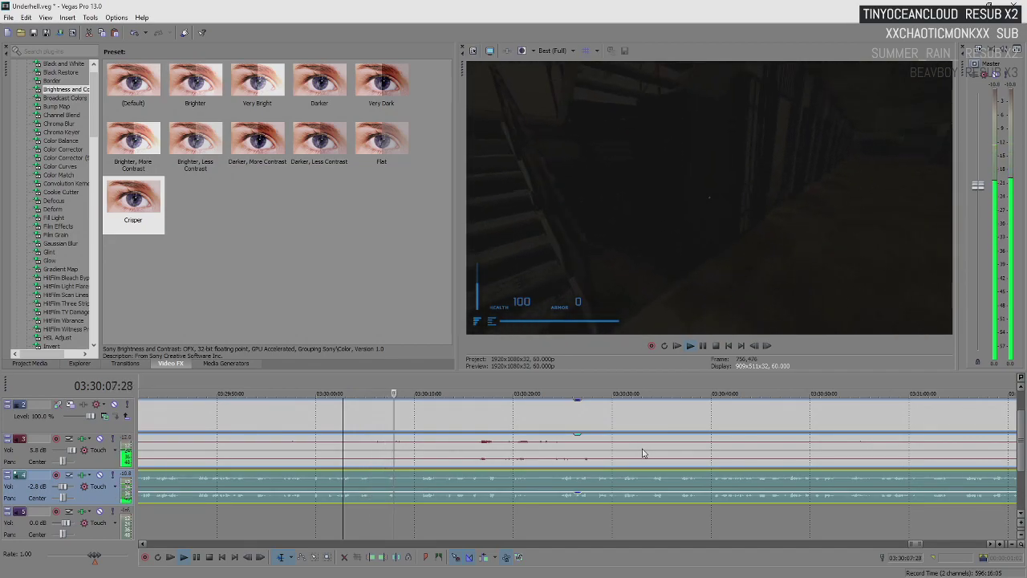
{"action": "key", "text": "Return"}
{"action": "key", "text": "space"}
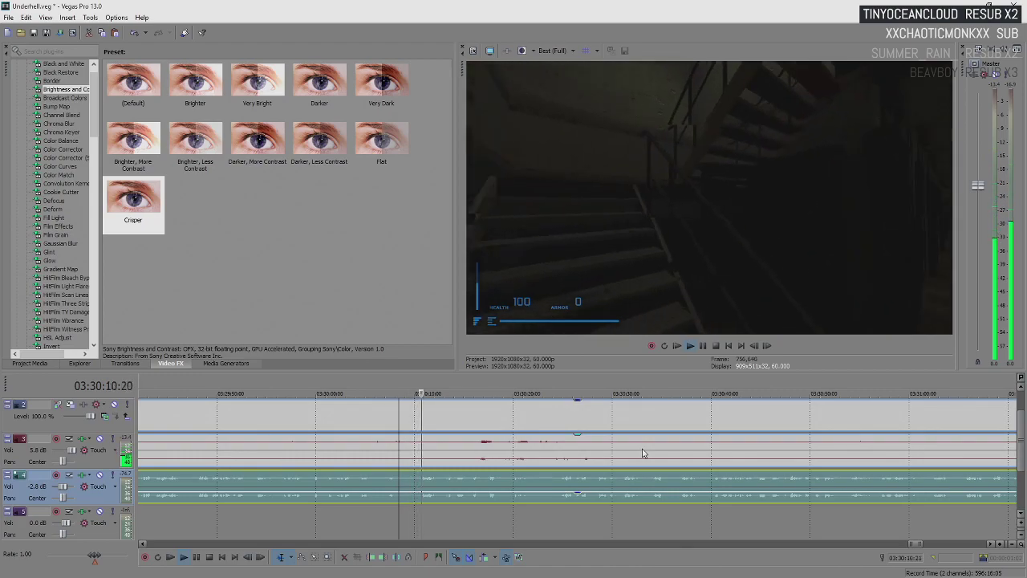
{"action": "key", "text": "Return"}
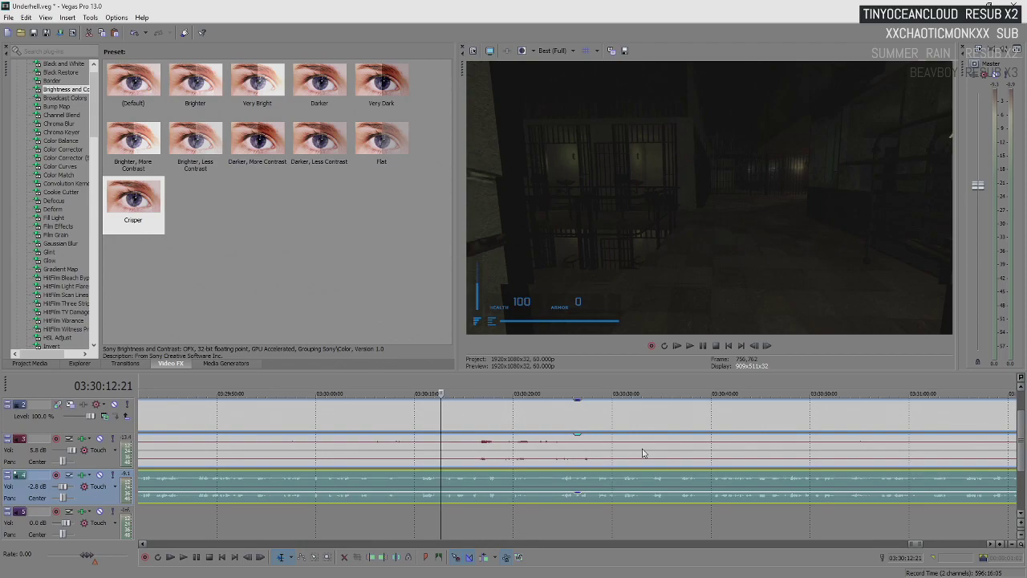
{"action": "key", "text": "space"}
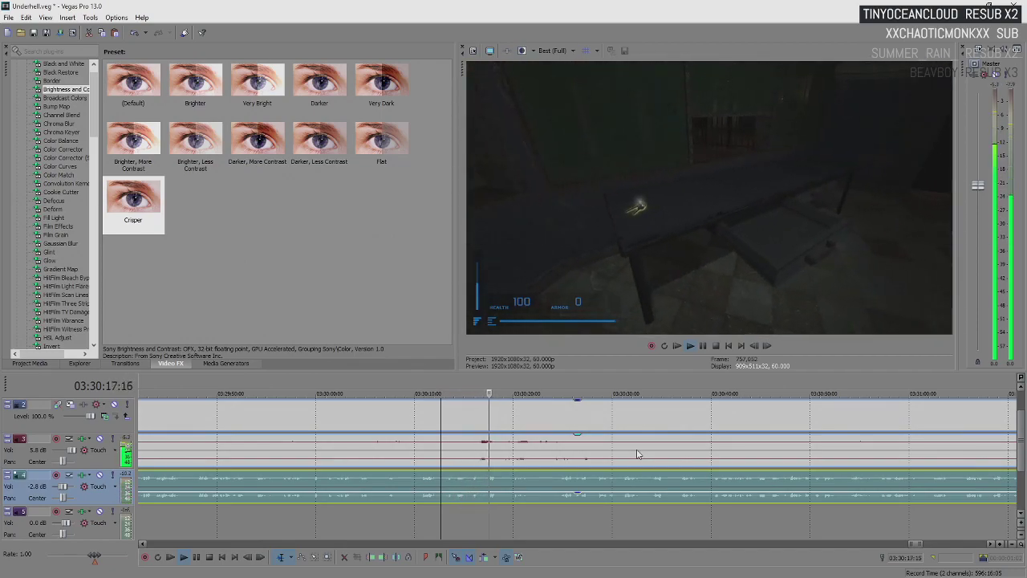
{"action": "key", "text": "space"}
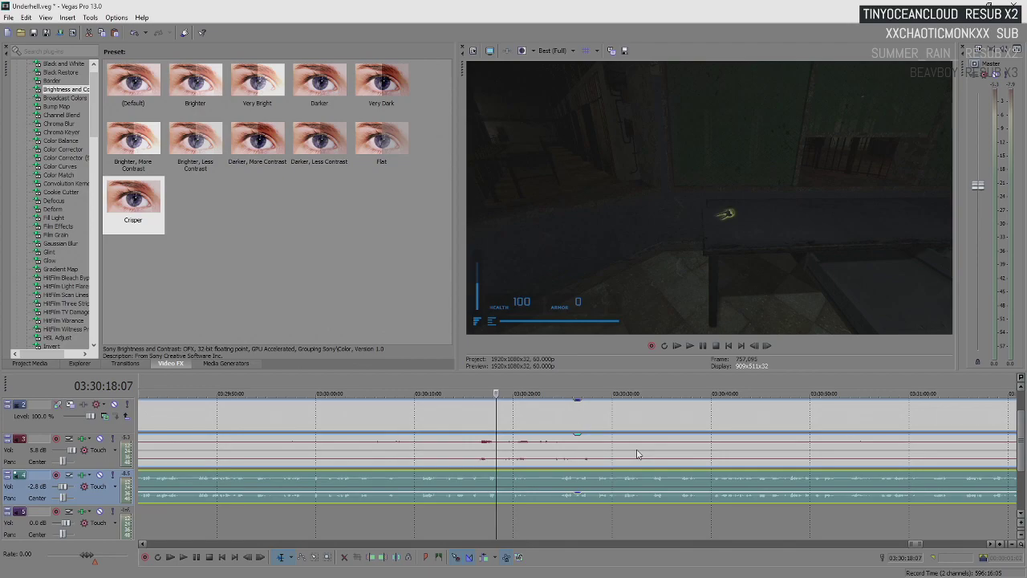
{"action": "key", "text": "space"}
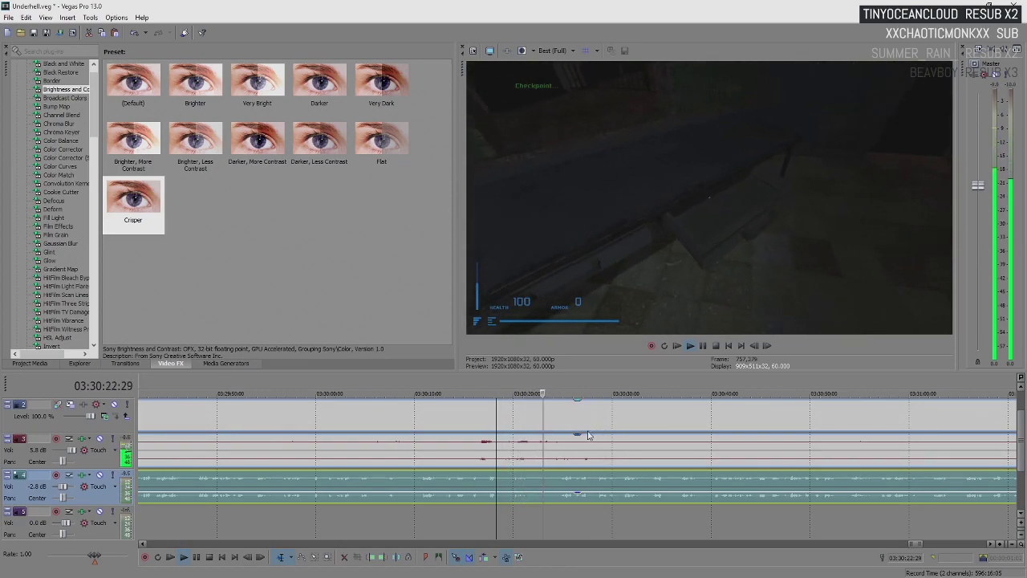
{"action": "key", "text": "Return"}
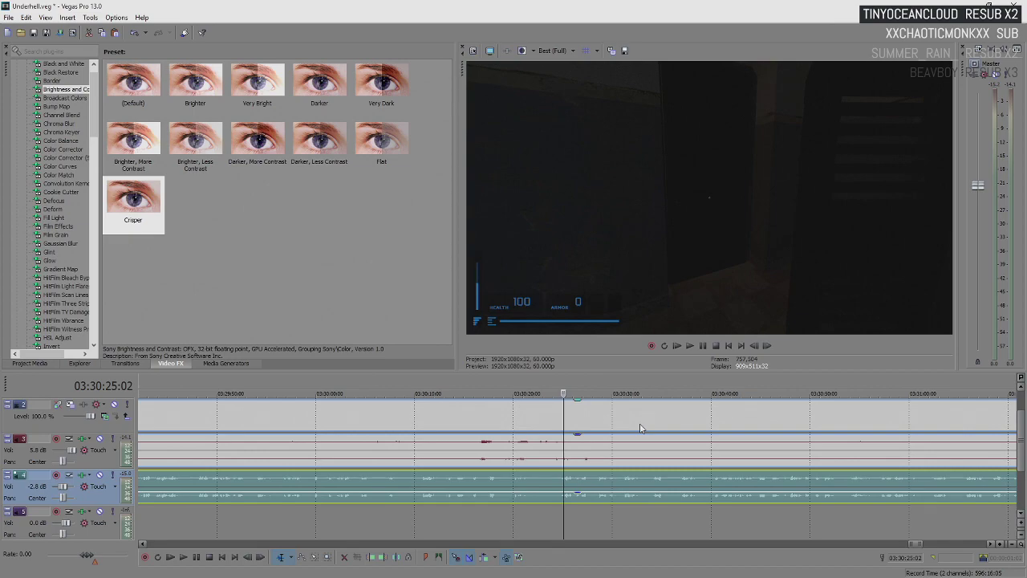
- Review the cell-block footage and commentary from 03:30:25 to about 03:30:50, pausing along the way
{"action": "key", "text": "space"}
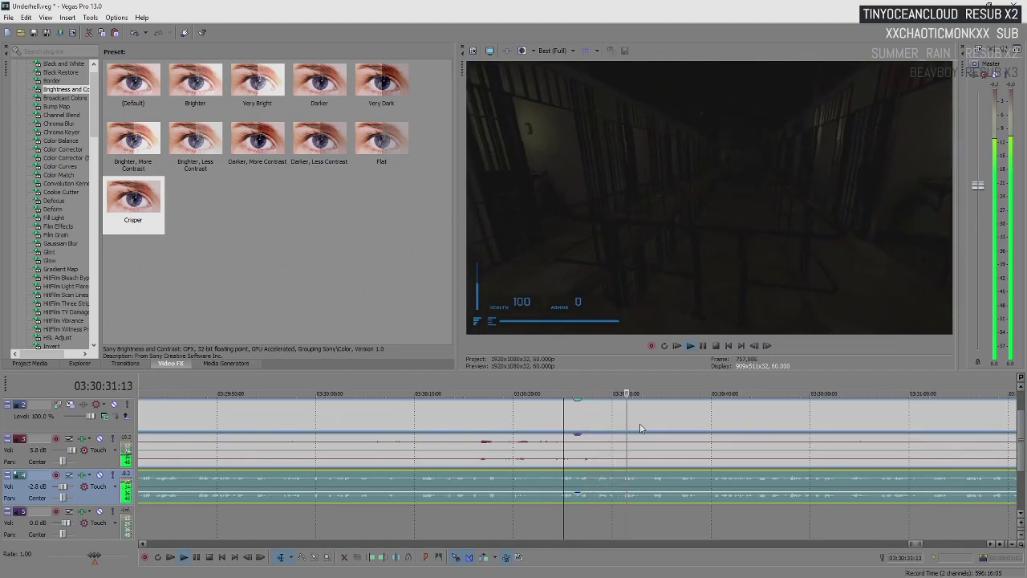
{"action": "left_click", "coordinate": [640, 430]}
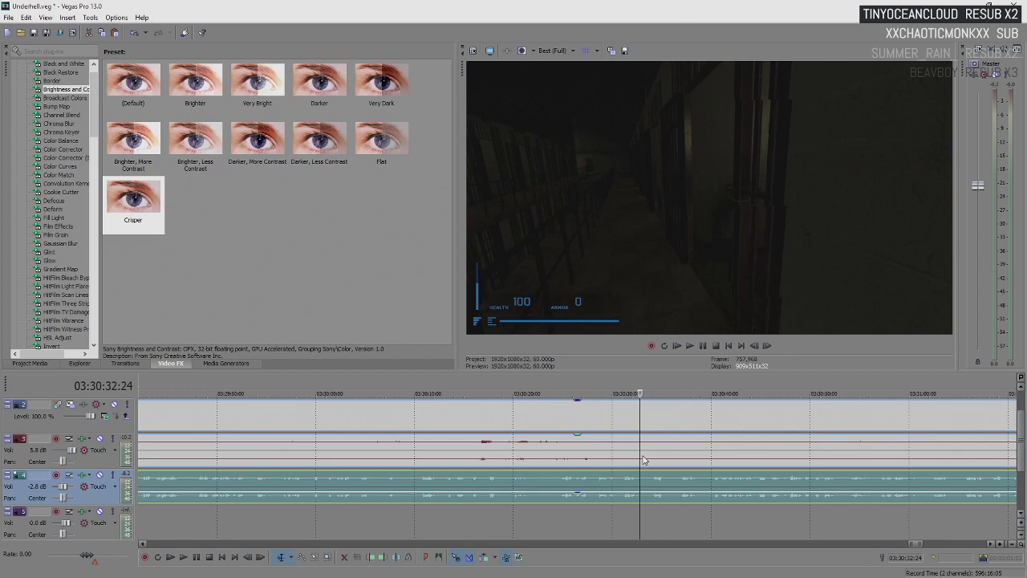
{"action": "key", "text": "space"}
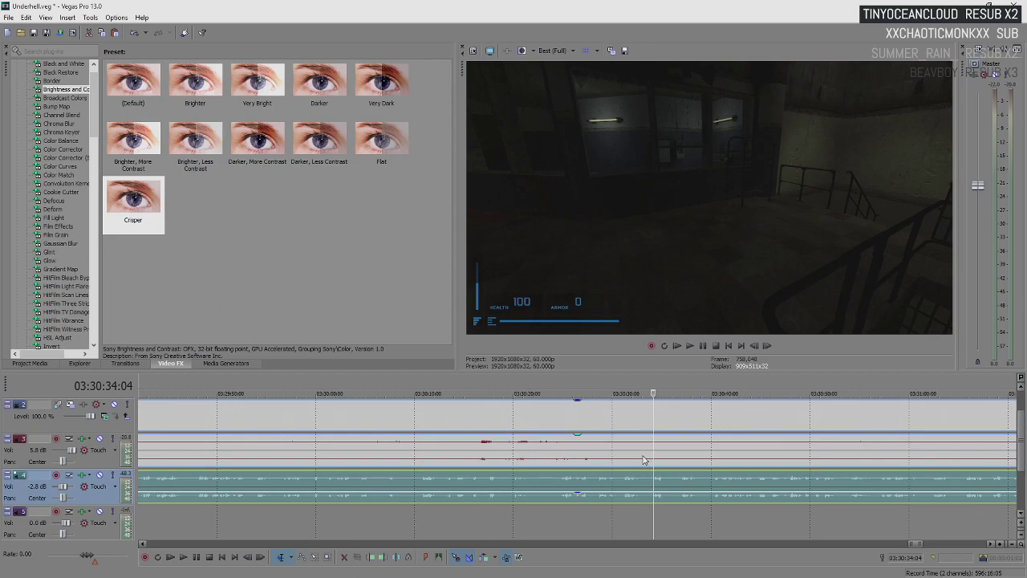
{"action": "key", "text": "space"}
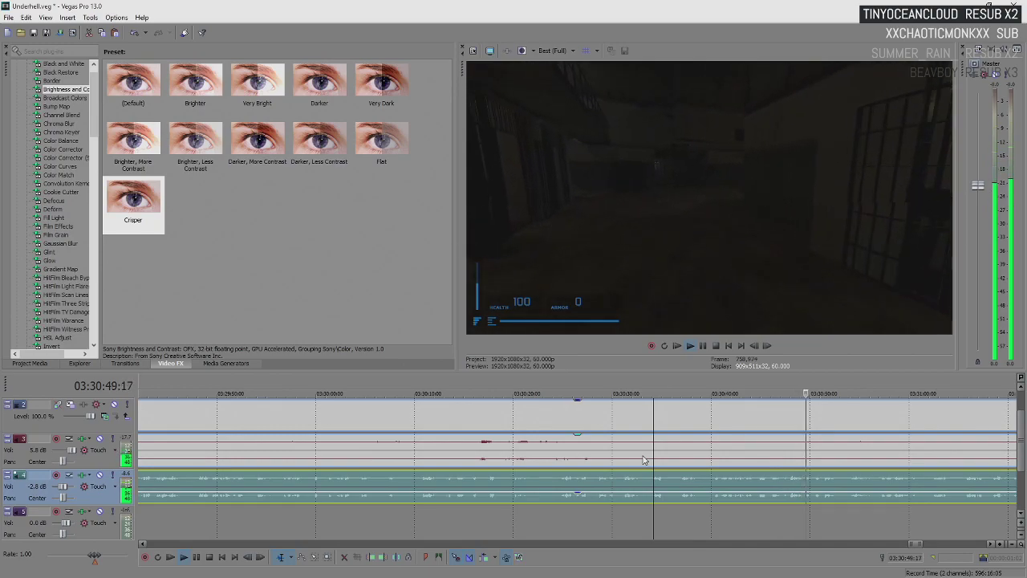
{"action": "key", "text": "Return"}
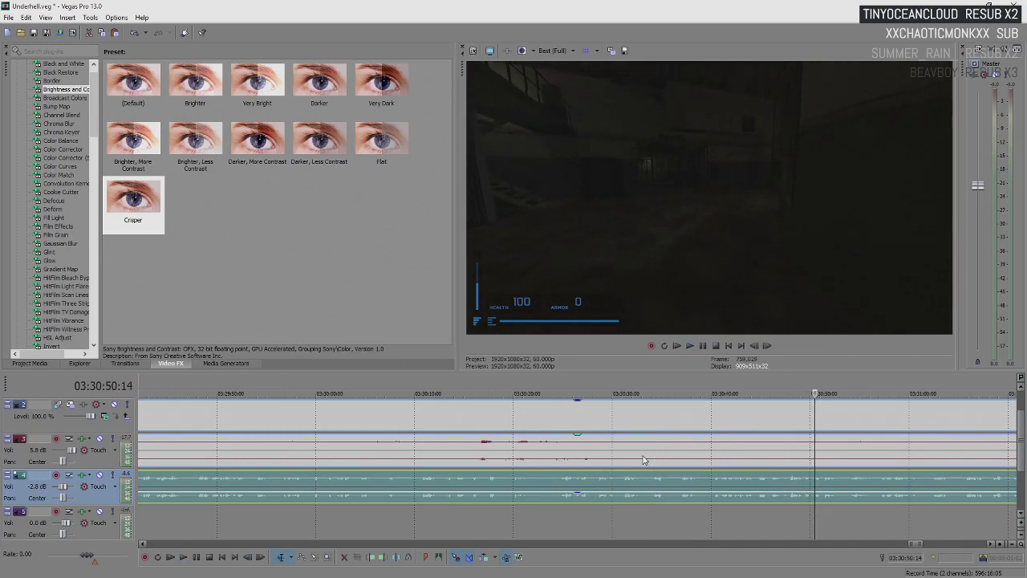
- Play the footage from 03:30:50 through the stairs section to about 03:31:11, listening for a cut point
{"action": "key", "text": "Return"}
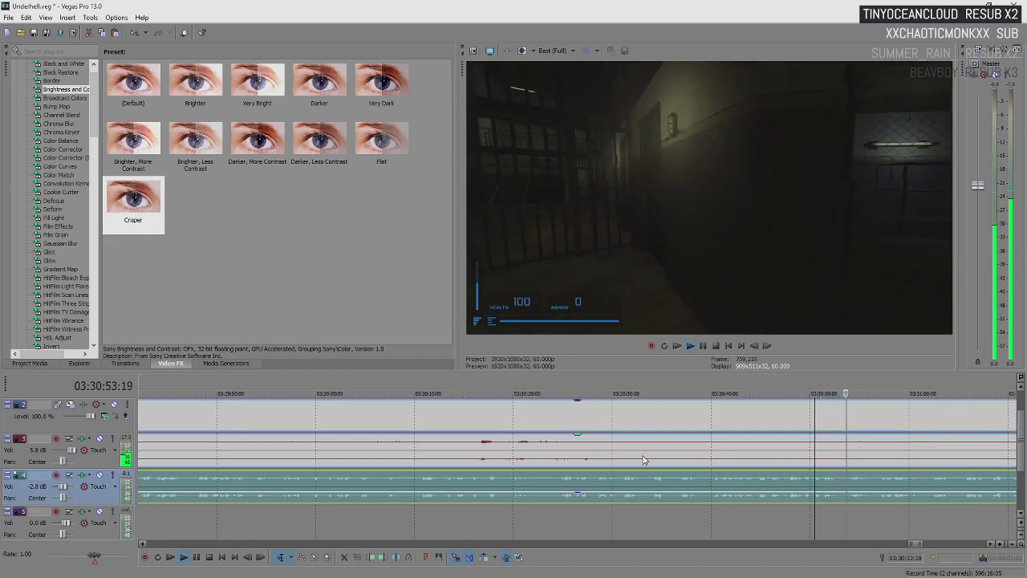
{"action": "scroll", "coordinate": [638, 465], "scroll_direction": "down", "scroll_amount": 5}
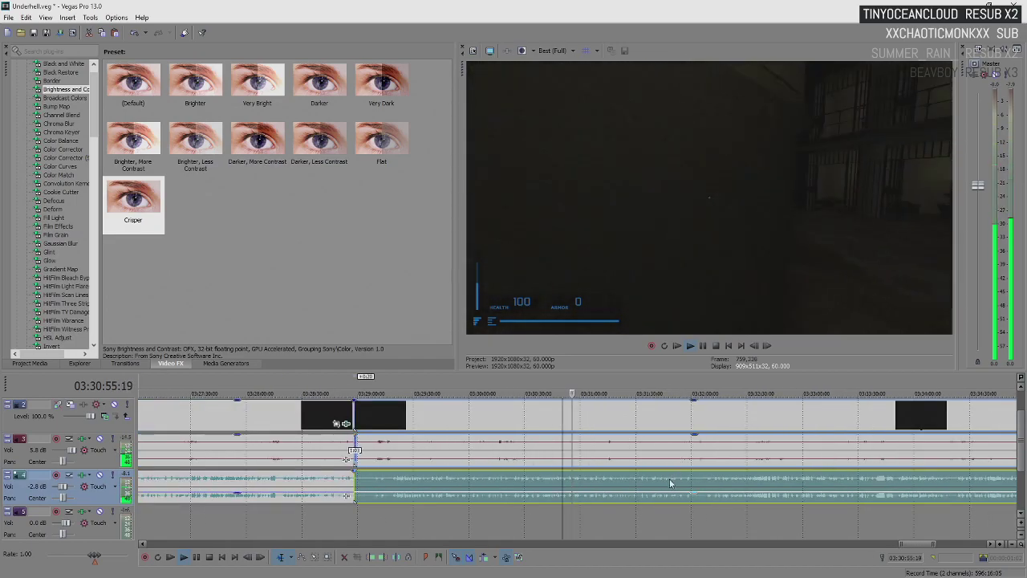
{"action": "scroll", "coordinate": [603, 484], "scroll_direction": "up", "scroll_amount": 5}
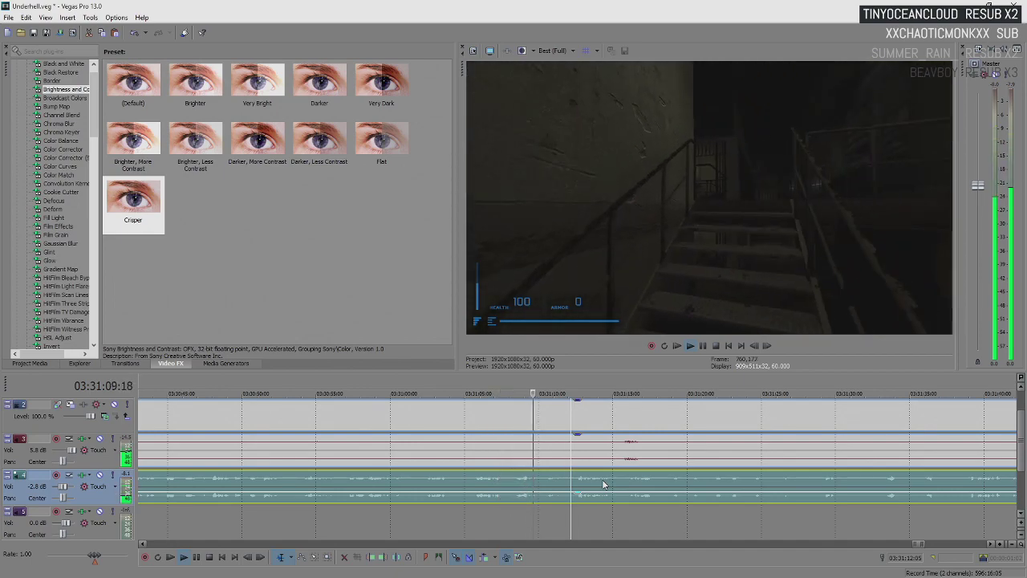
{"action": "key", "text": "Return"}
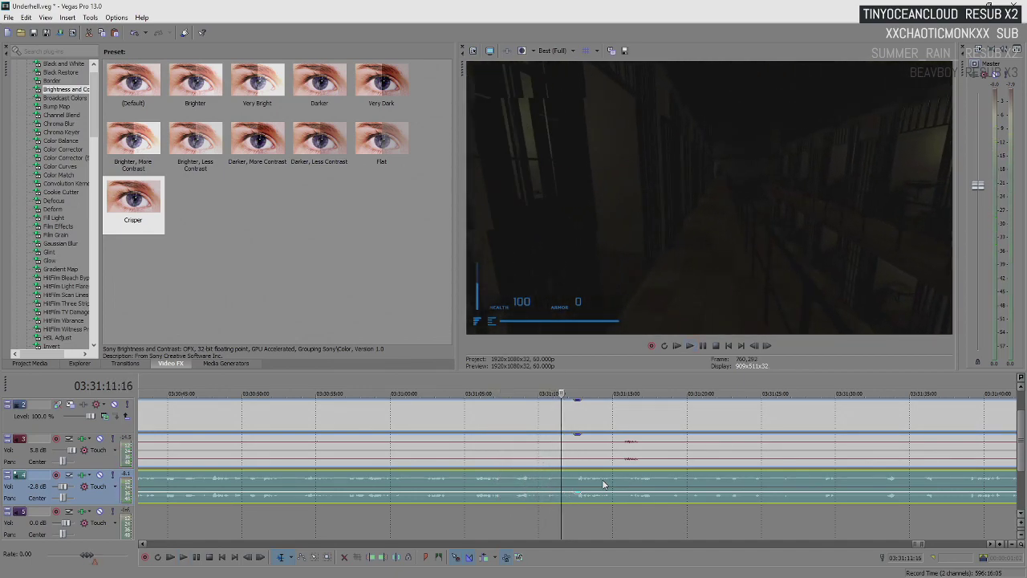
- Replay the footage from about 03:30:29 to 03:31:08 to decide where the cut belongs
{"action": "scroll", "coordinate": [604, 484], "scroll_direction": "down", "scroll_amount": 6}
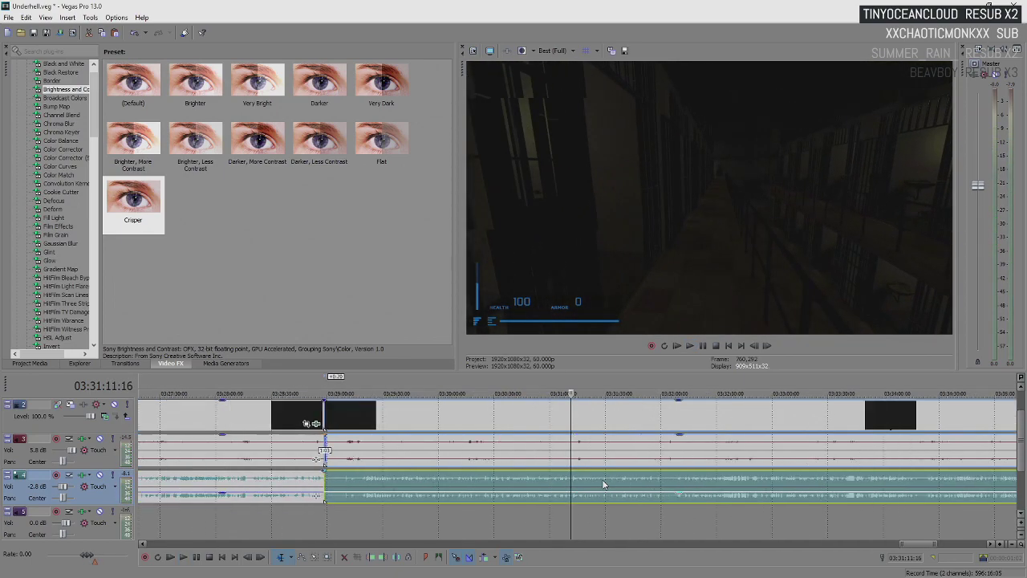
{"action": "left_click", "coordinate": [505, 424]}
{"action": "left_click", "coordinate": [494, 425]}
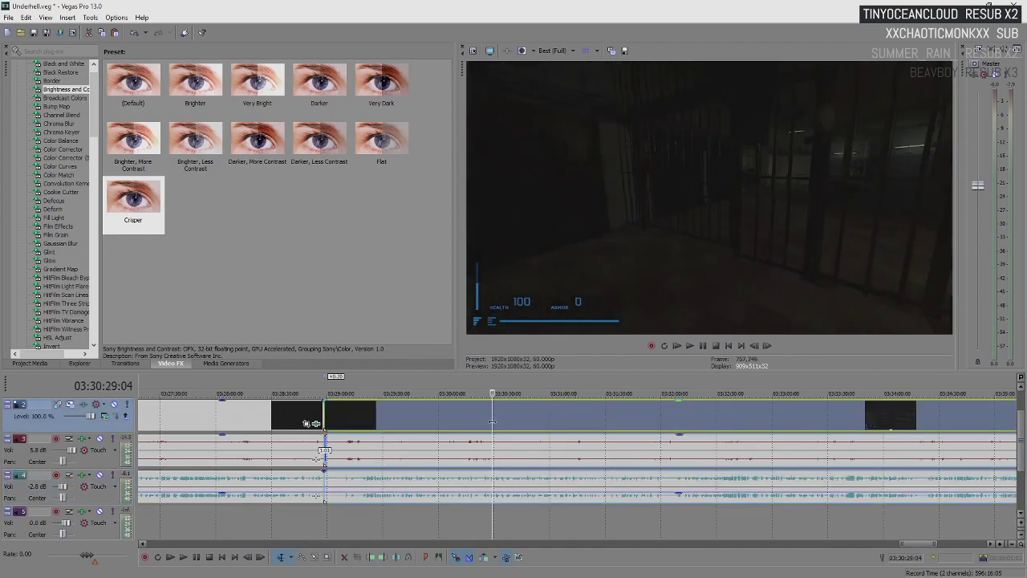
{"action": "key", "text": "space"}
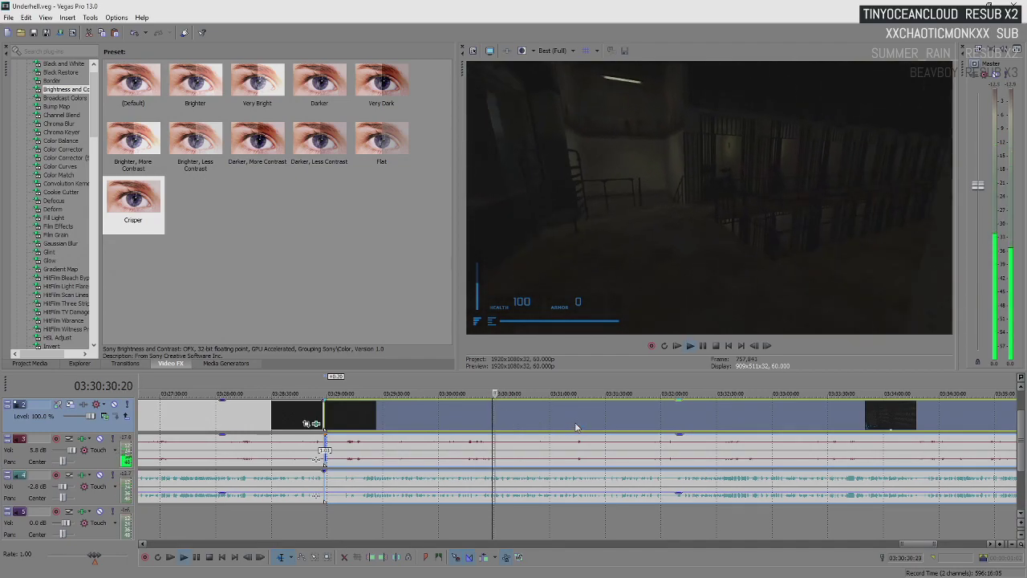
{"action": "scroll", "coordinate": [586, 429], "scroll_direction": "up", "scroll_amount": 3}
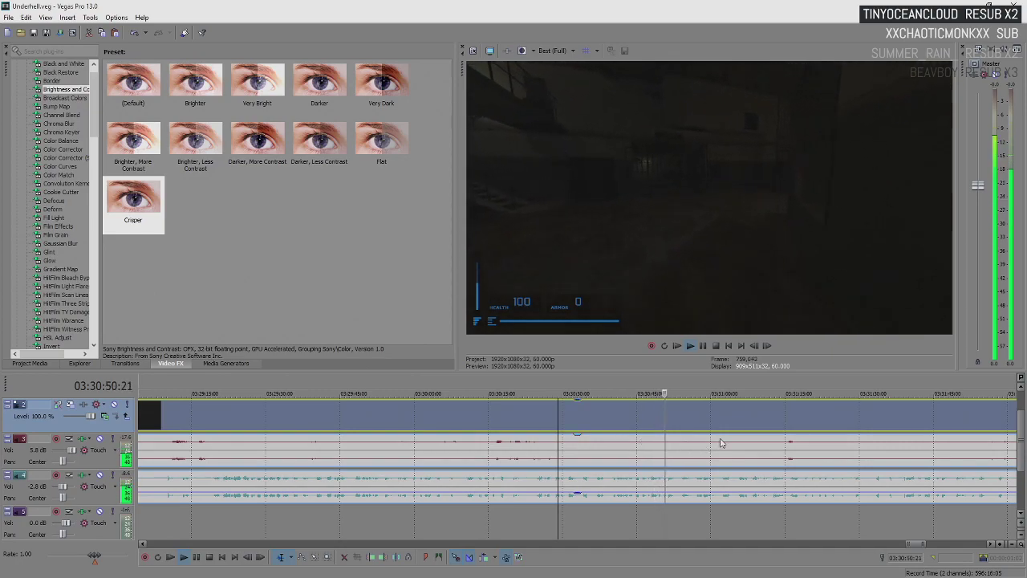
{"action": "scroll", "coordinate": [720, 424], "scroll_direction": "up", "scroll_amount": 3}
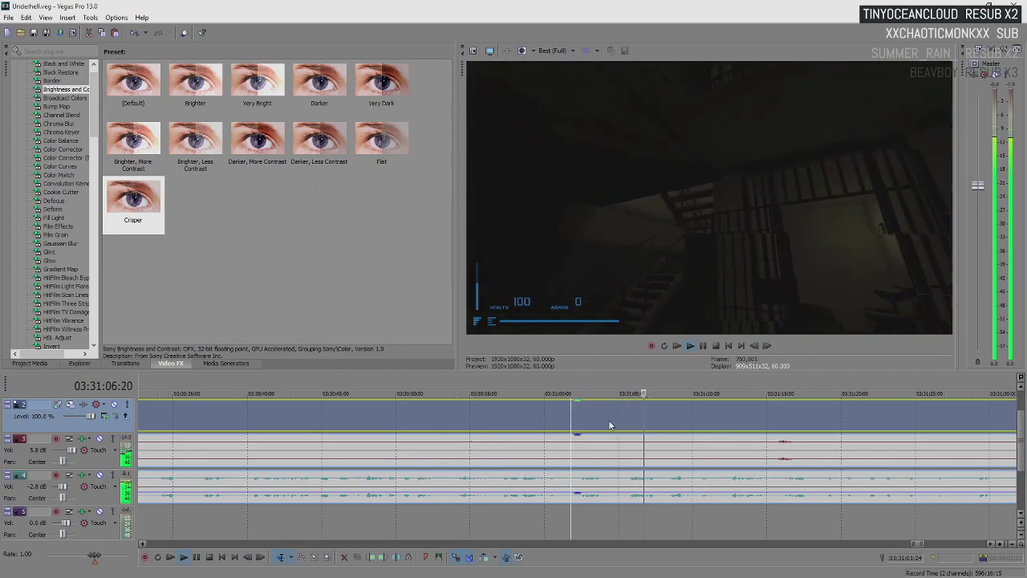
{"action": "key", "text": "Return"}
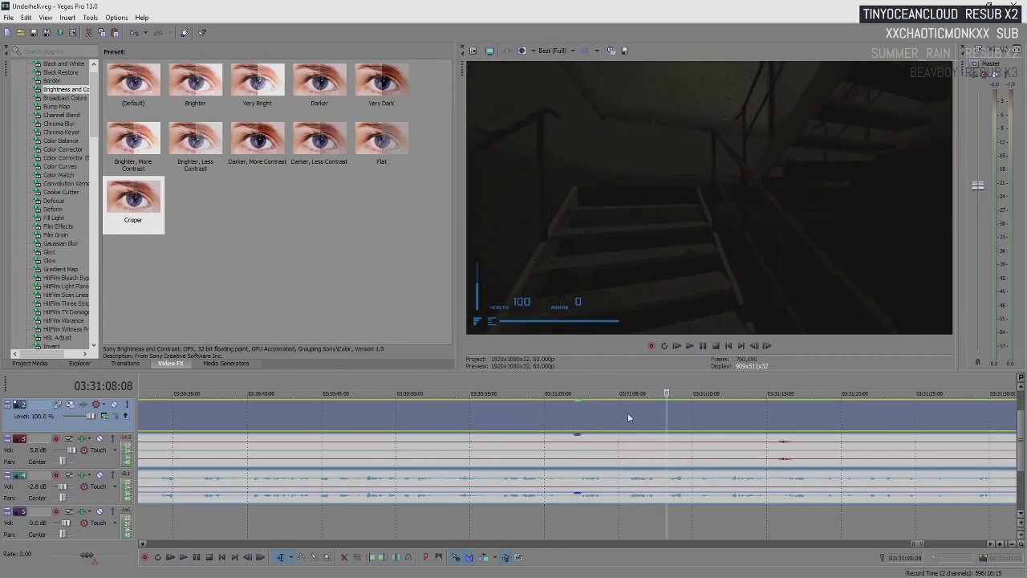
- Split the gameplay and commentary at 03:31:06:12 and trim the earlier commentary's end back to about 03:31:05
{"action": "left_click", "coordinate": [639, 419]}
{"action": "key", "text": "s"}
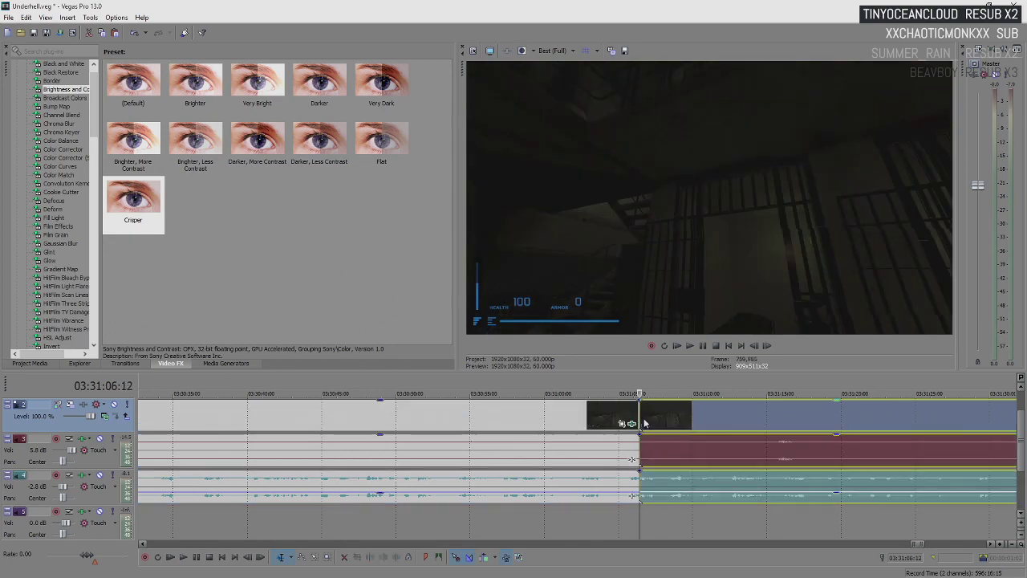
{"action": "left_click", "coordinate": [613, 490]}
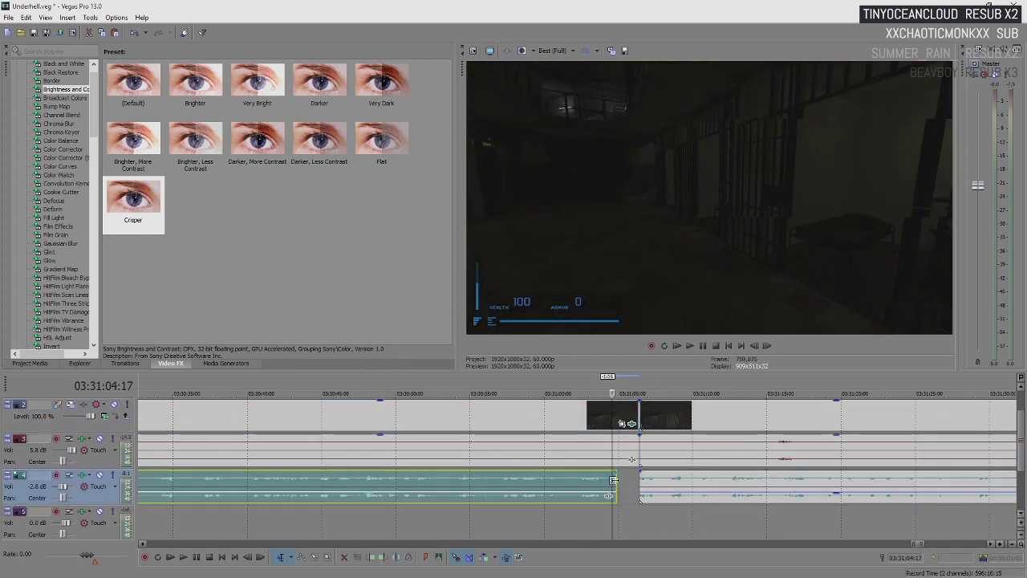
- Examine the footage between about 03:31:52 and 03:31:58 for a resume point near the power room message and stairs
{"action": "left_click", "coordinate": [661, 434]}
{"action": "scroll", "coordinate": [702, 488], "scroll_direction": "down", "scroll_amount": 3}
{"action": "scroll", "coordinate": [638, 461], "scroll_direction": "down", "scroll_amount": 3}
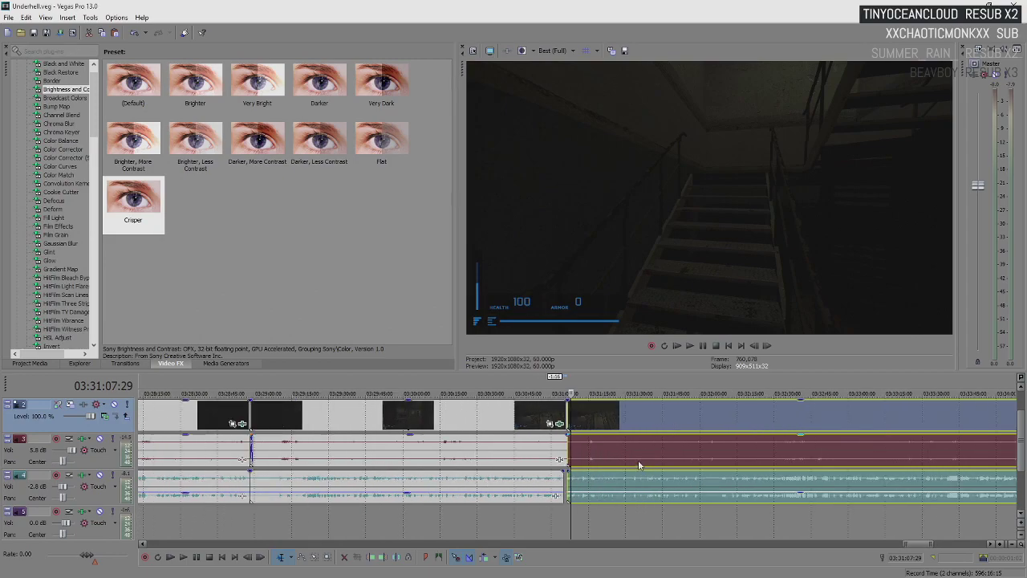
{"action": "left_click", "coordinate": [683, 416]}
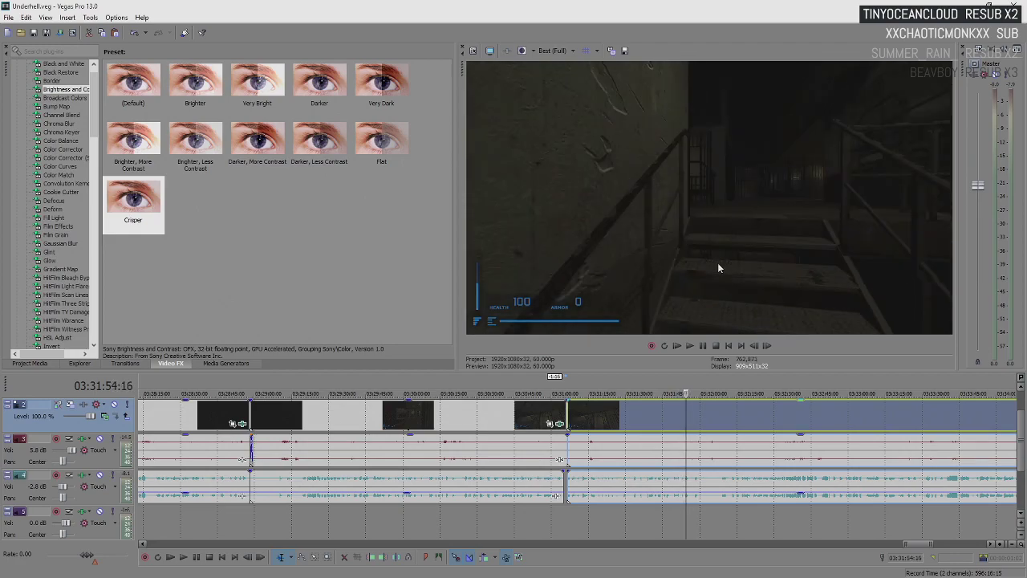
{"action": "key", "text": "space"}
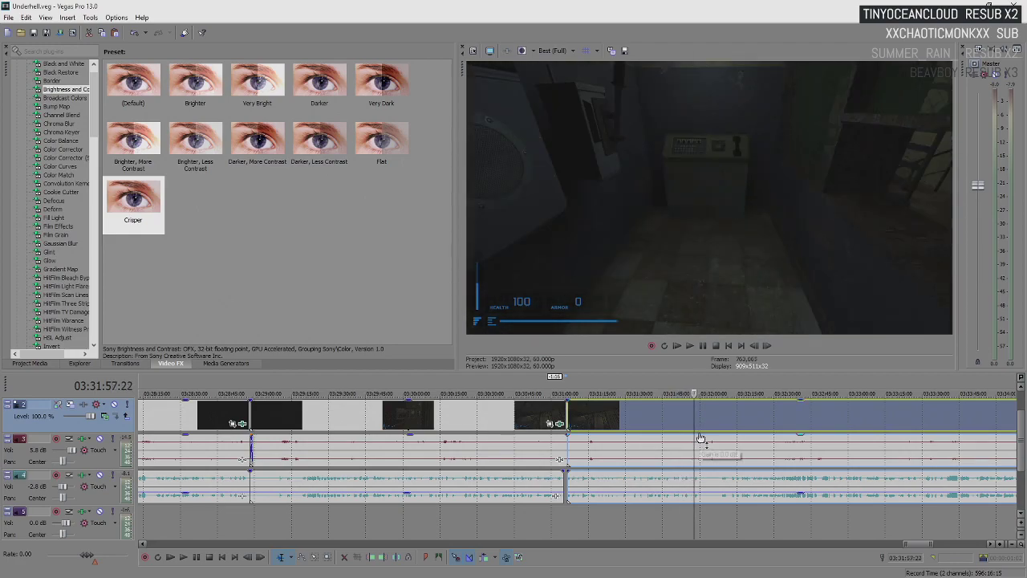
{"action": "scroll", "coordinate": [700, 437], "scroll_direction": "up", "scroll_amount": 3}
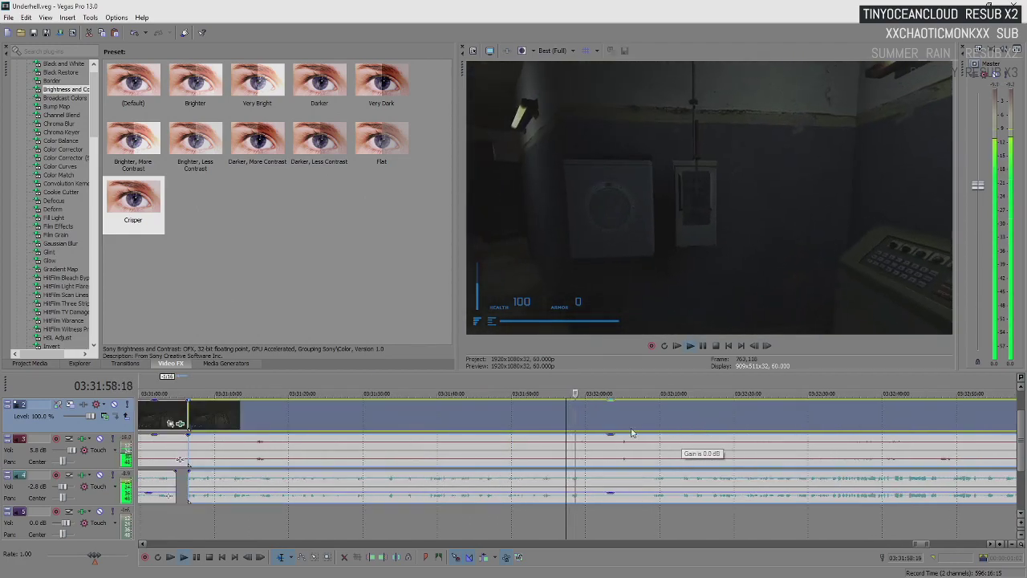
{"action": "key", "text": "space"}
{"action": "key", "text": "space"}
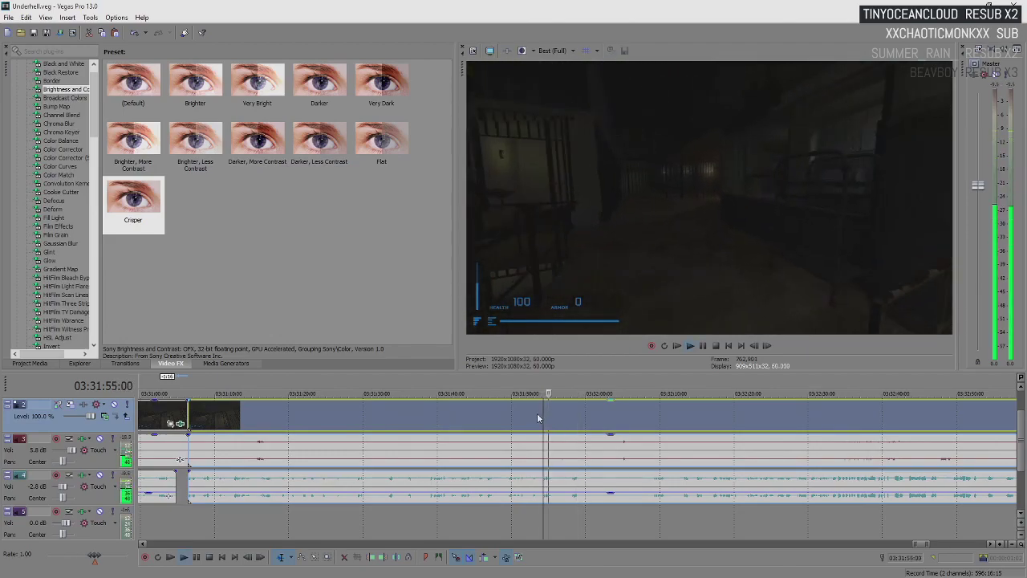
{"action": "left_click", "coordinate": [522, 412]}
{"action": "key", "text": "space"}
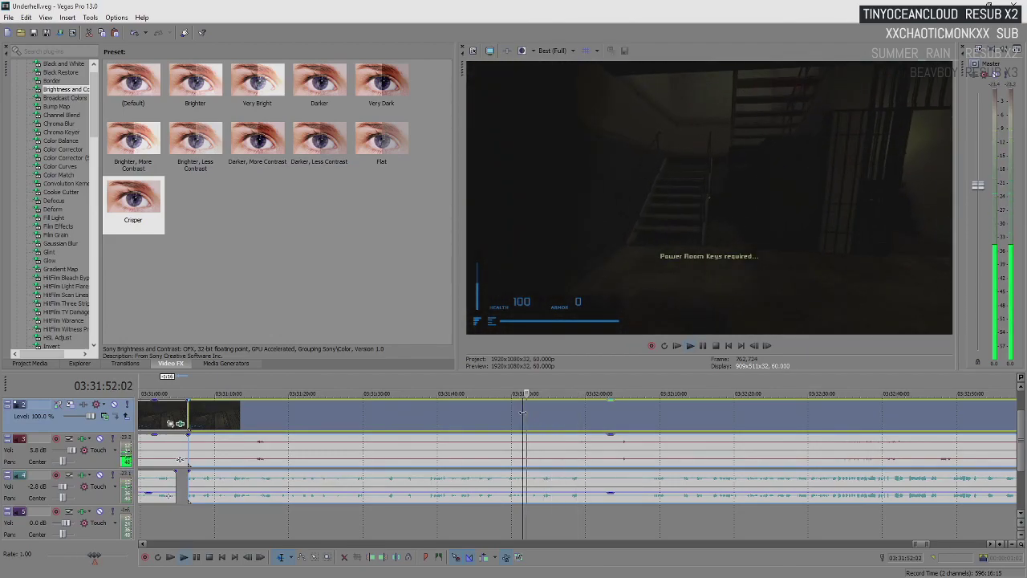
{"action": "key", "text": "Return"}
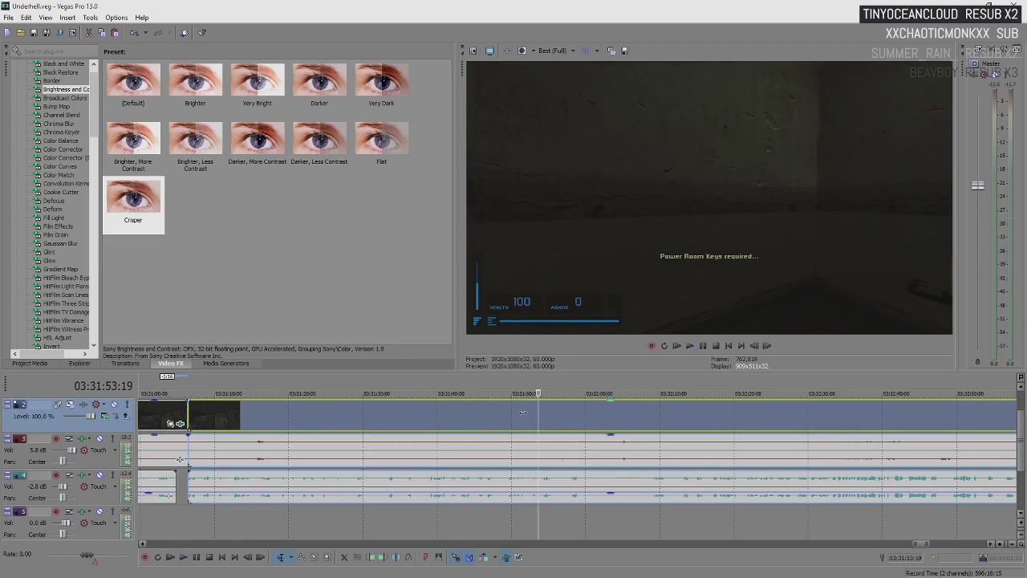
- Trim the start of the later gameplay and commentary clips to 03:31:52:23 and move them back against the earlier gameplay clip
{"action": "left_click", "coordinate": [528, 416]}
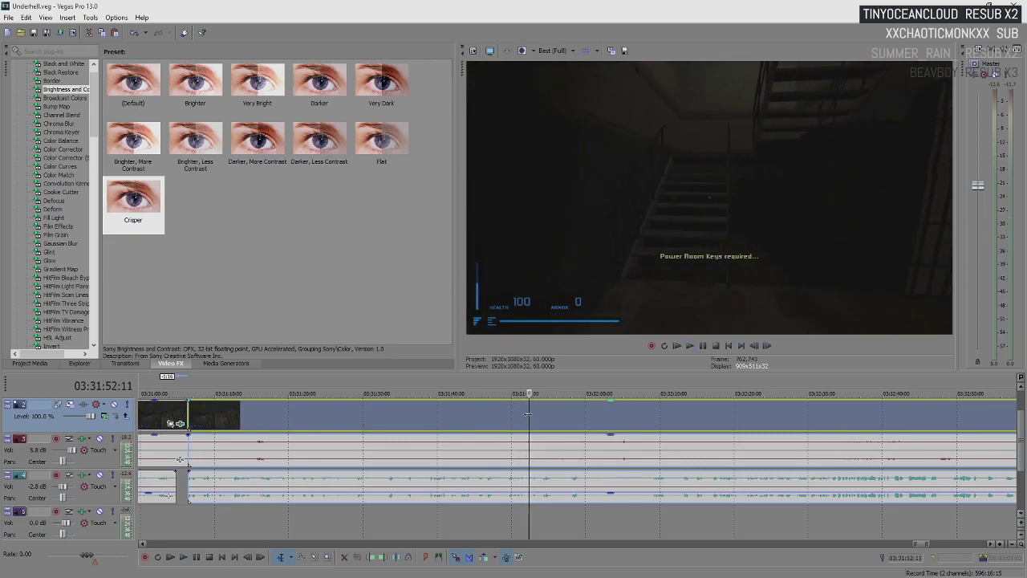
{"action": "scroll", "coordinate": [305, 423], "scroll_direction": "down", "scroll_amount": 2}
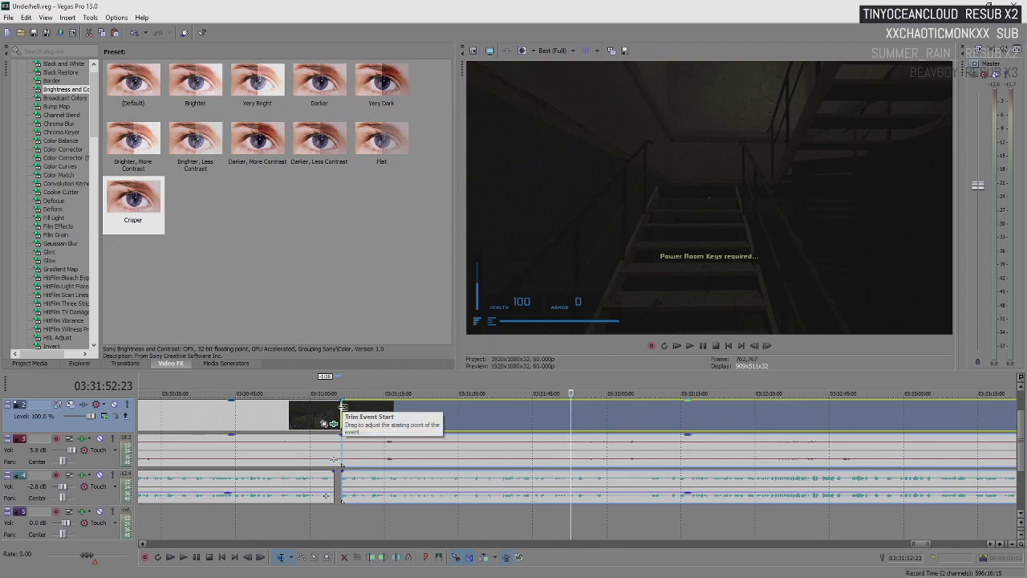
{"action": "left_click_drag", "start_coordinate": [342, 406], "coordinate": [572, 407]}
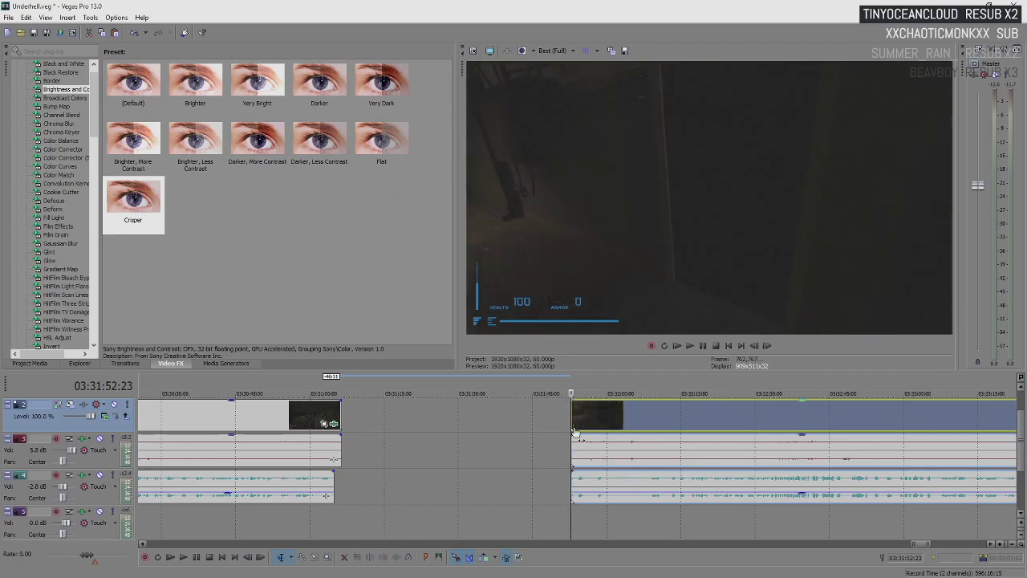
{"action": "key", "text": "ctrl+z"}
{"action": "left_click", "coordinate": [363, 406]}
- Trim the start of the later commentary clip to 03:31:07:13 and play from there to check the audio
{"action": "scroll", "coordinate": [363, 406], "scroll_direction": "up", "scroll_amount": 4}
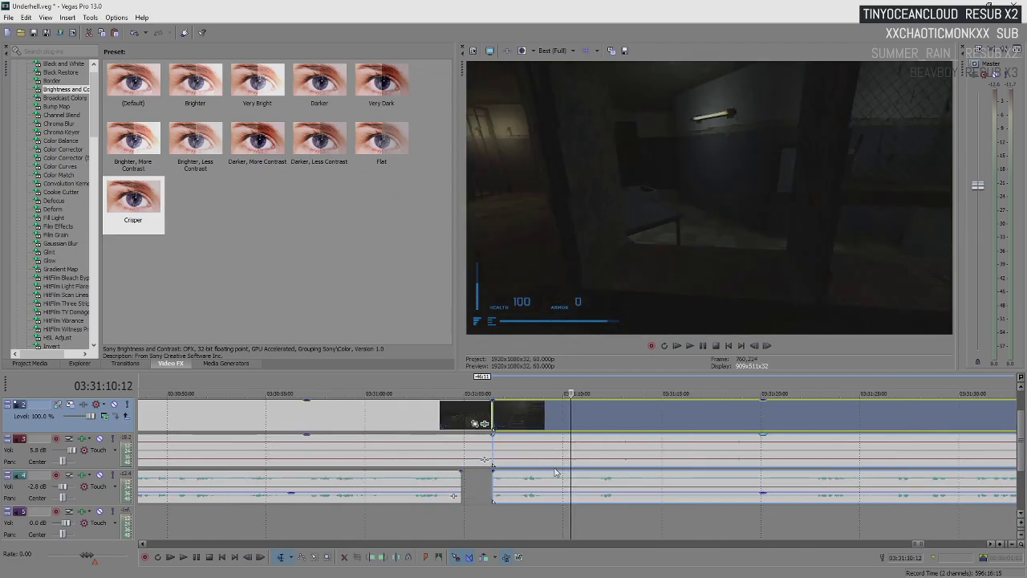
{"action": "left_click", "coordinate": [513, 485]}
{"action": "left_click_drag", "start_coordinate": [493, 486], "coordinate": [512, 484]}
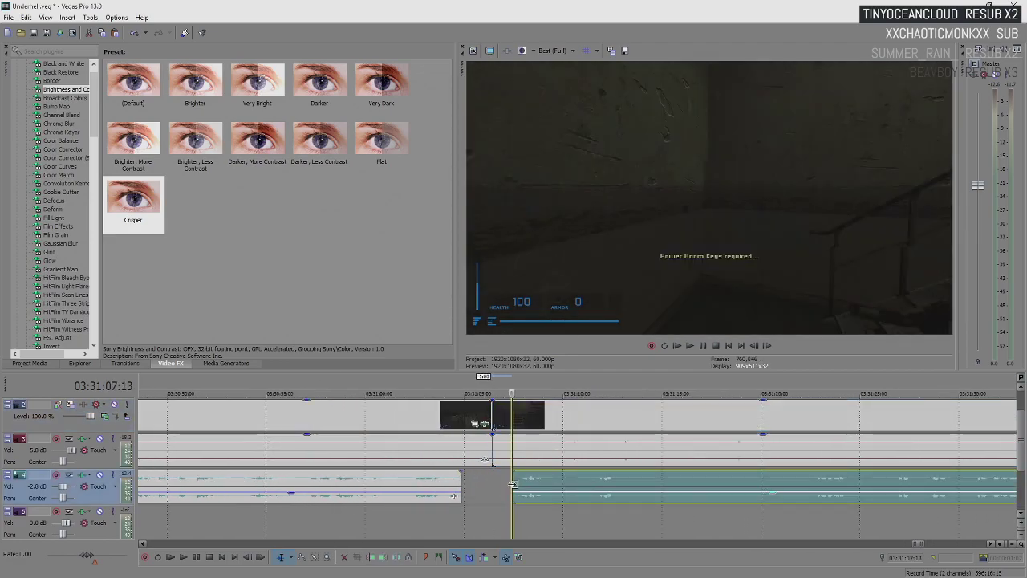
{"action": "key", "text": "space"}
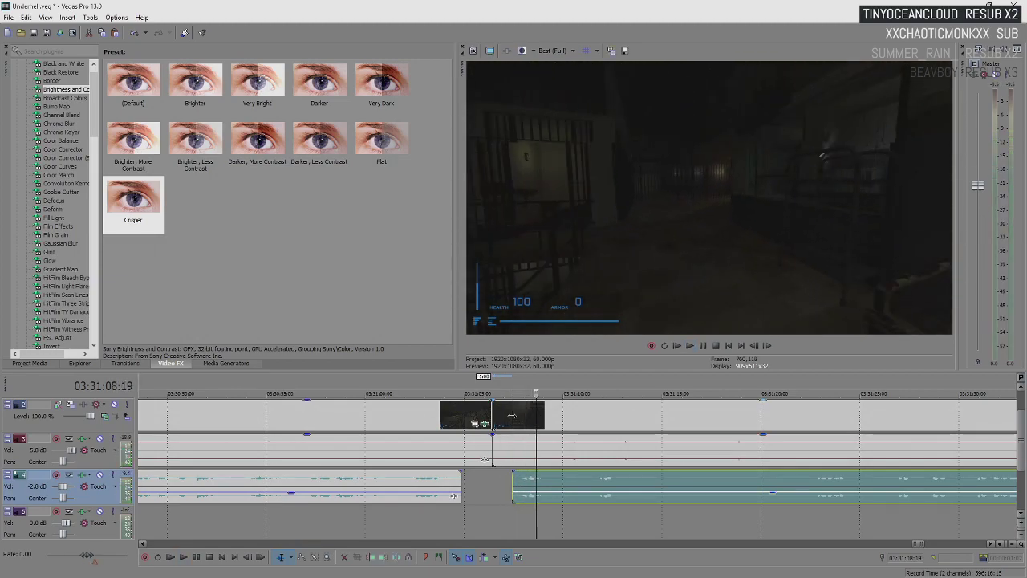
- Shift the later gameplay and commentary clips about 2 seconds earlier, overlapping the gameplay clips in a crossfade of about 1.5 seconds
{"action": "left_click", "coordinate": [536, 417]}
{"action": "key", "text": "space"}
{"action": "left_click", "coordinate": [535, 456], "text": "ctrl"}
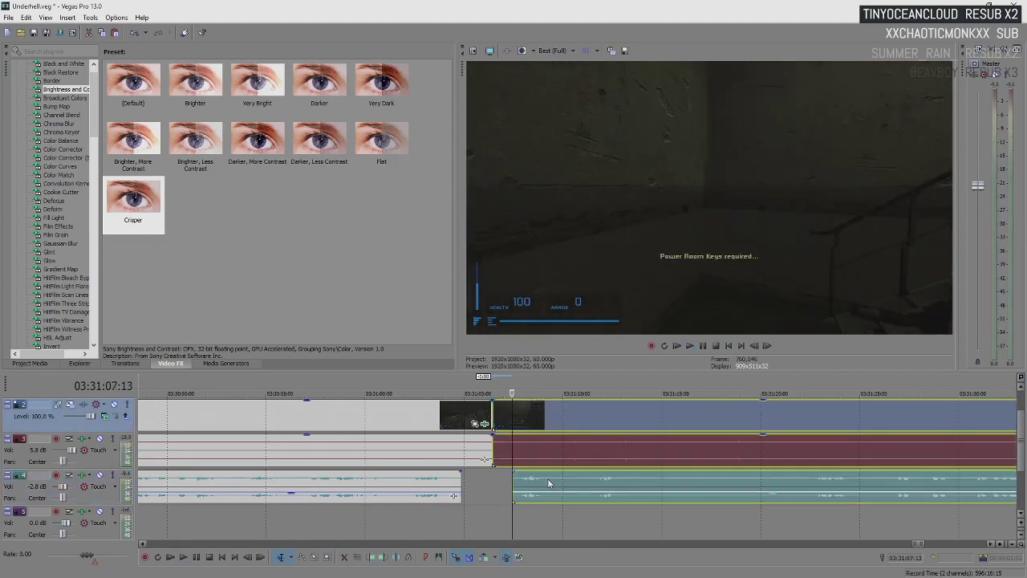
{"action": "left_click", "coordinate": [490, 417]}
{"action": "left_click_drag", "start_coordinate": [570, 419], "coordinate": [527, 434]}
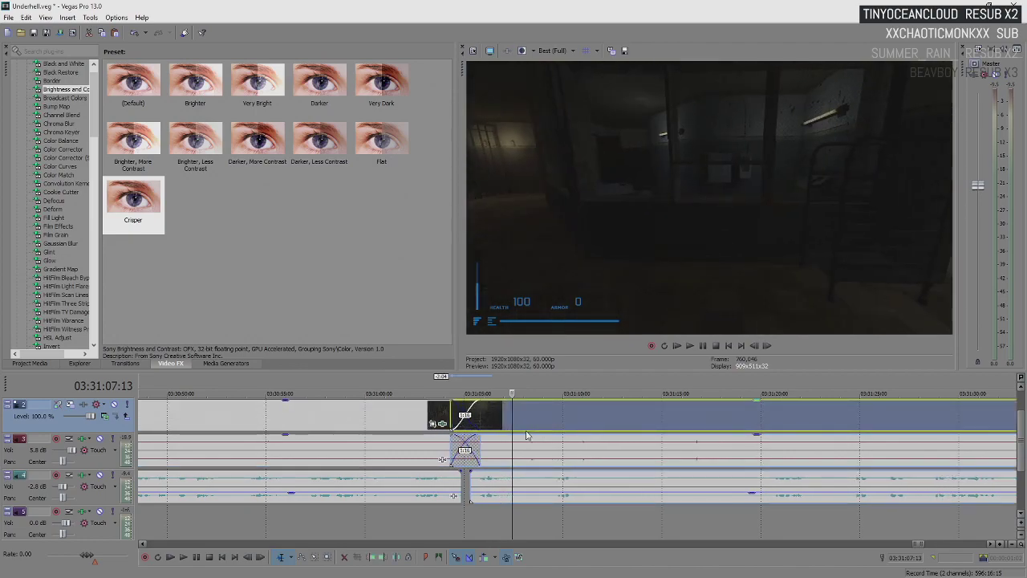
- Lengthen the gameplay crossfade to about 2 seconds and play the transition from about 03:31:02 to check it
{"action": "left_click", "coordinate": [459, 418]}
{"action": "left_click_drag", "start_coordinate": [455, 418], "coordinate": [517, 393]}
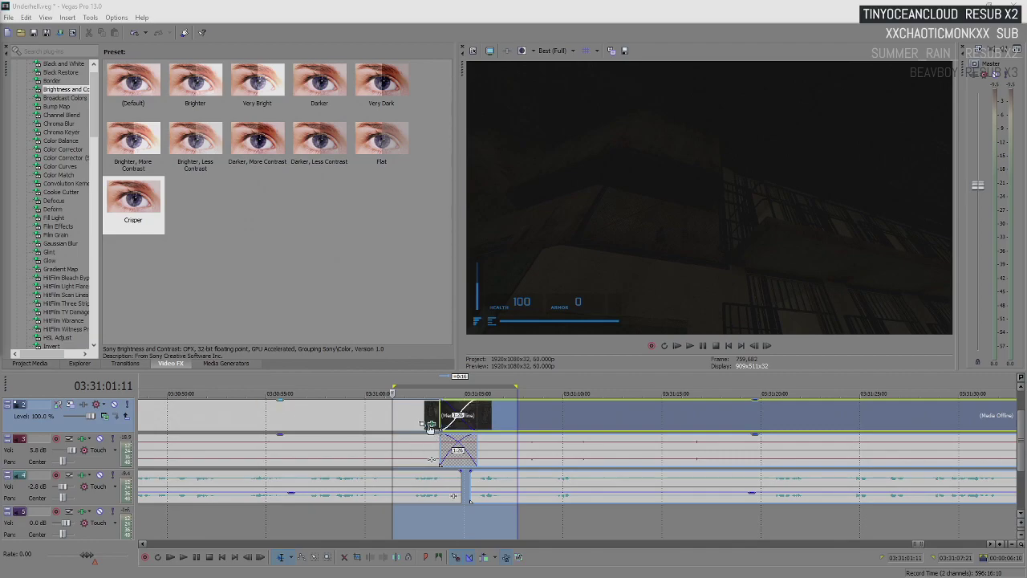
{"action": "left_click", "coordinate": [398, 415]}
{"action": "key", "text": "space"}
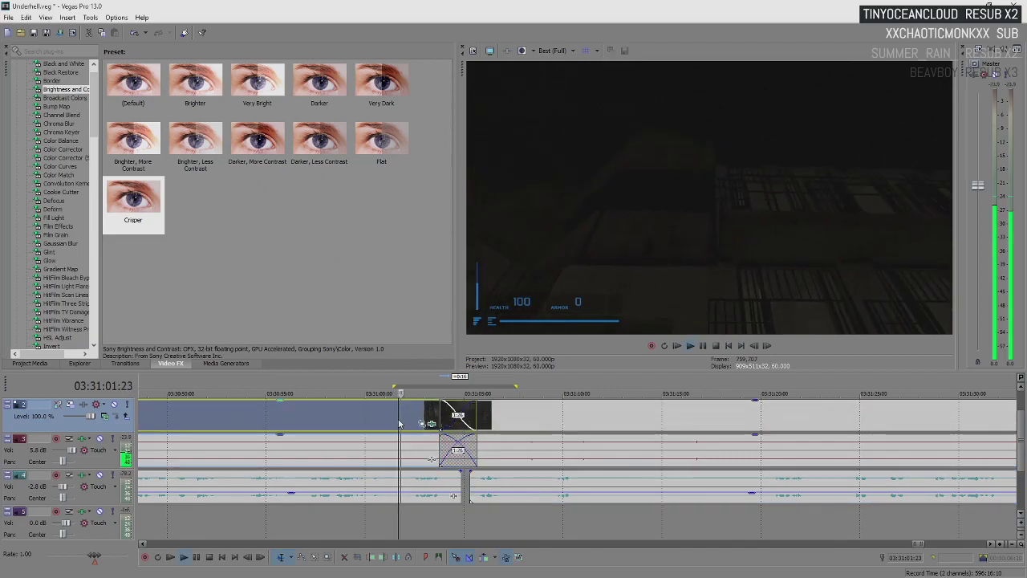
{"action": "left_click", "coordinate": [517, 478]}
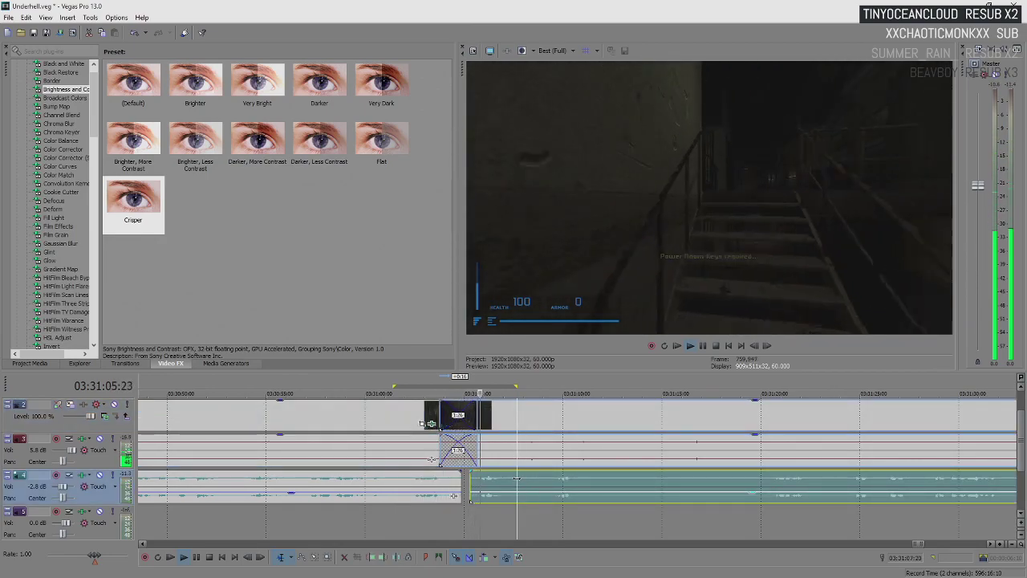
- Review the gameplay and commentary after the crossfade, pausing between stretches, from about 03:31:05 to 03:31:39
{"action": "left_click", "coordinate": [566, 423]}
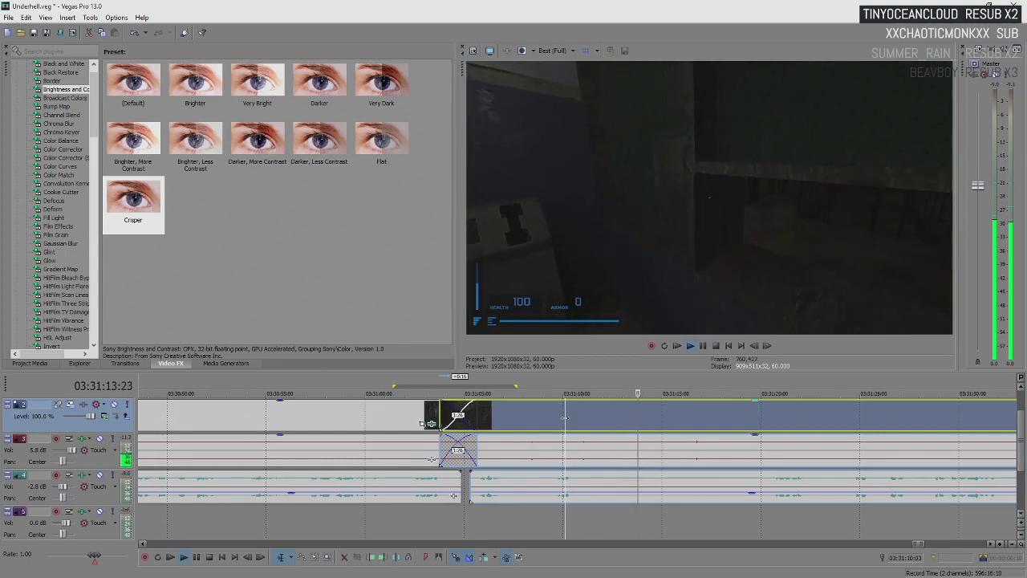
{"action": "key", "text": "Return"}
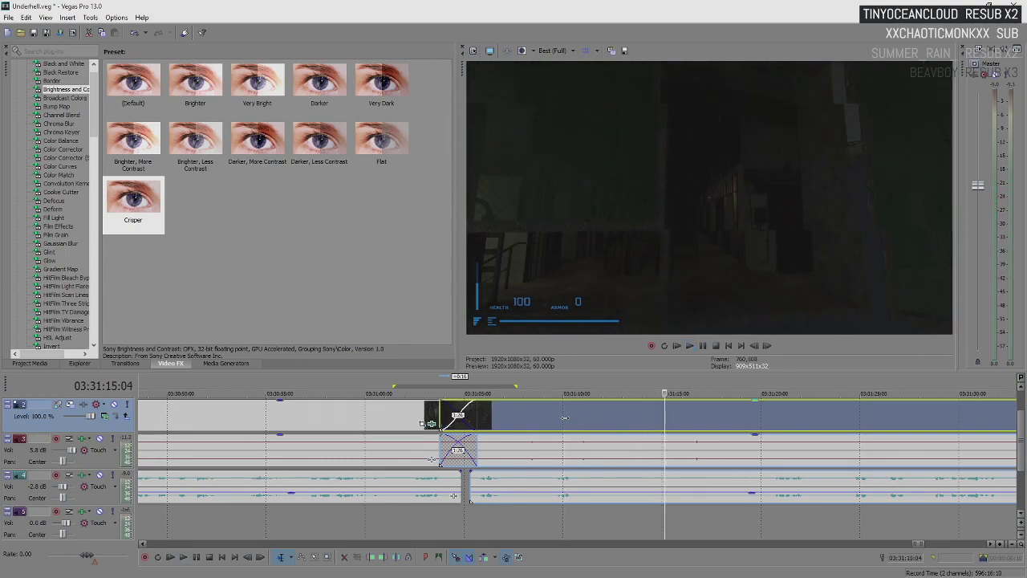
{"action": "key", "text": "space"}
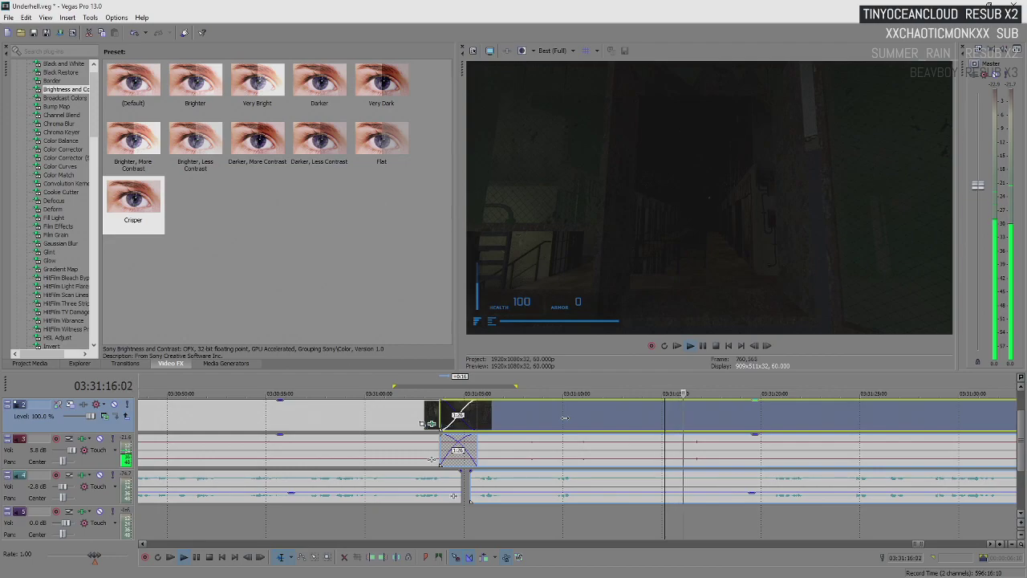
{"action": "key", "text": "Return"}
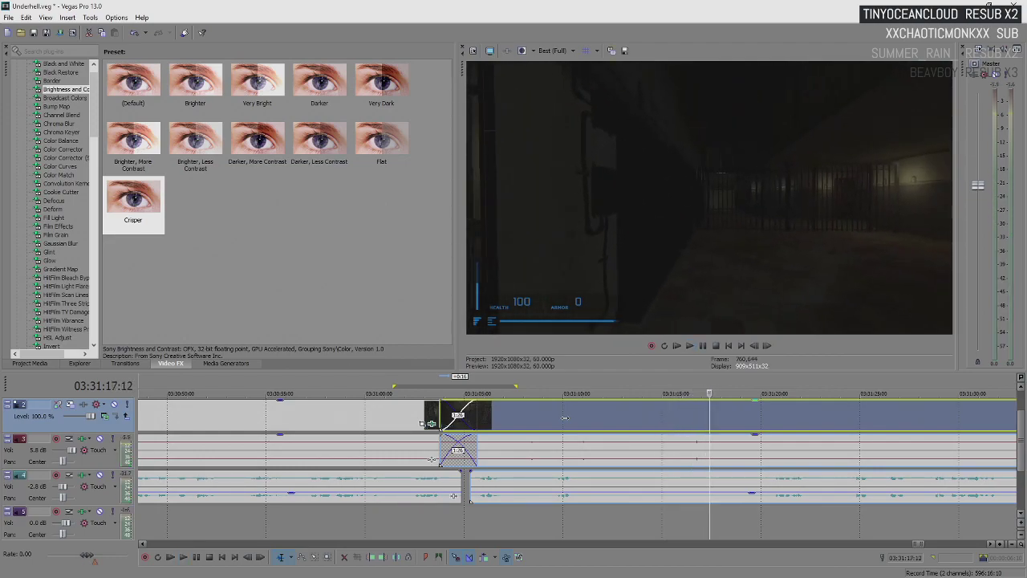
{"action": "key", "text": "space"}
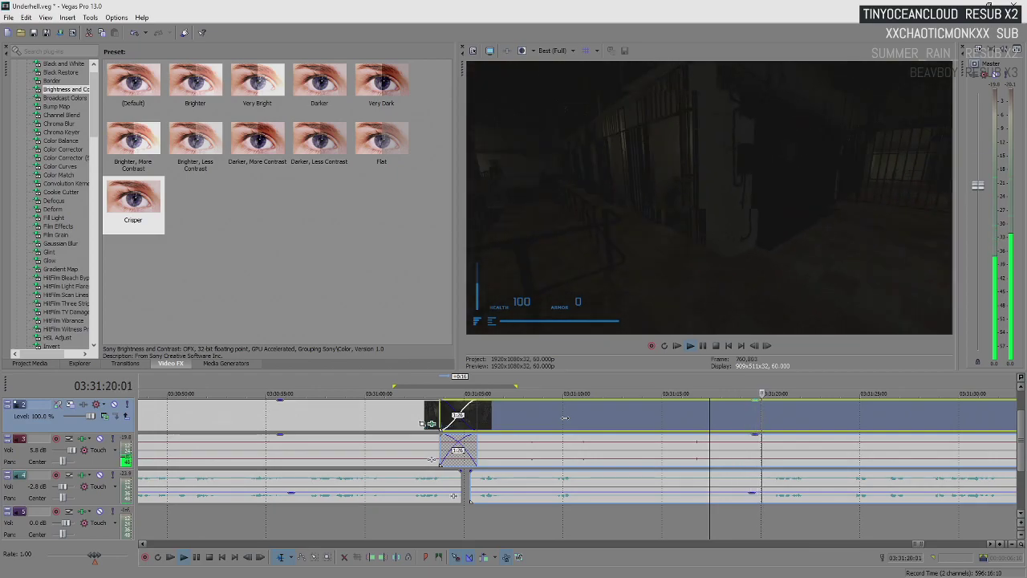
{"action": "scroll", "coordinate": [565, 418], "scroll_direction": "down", "scroll_amount": 5}
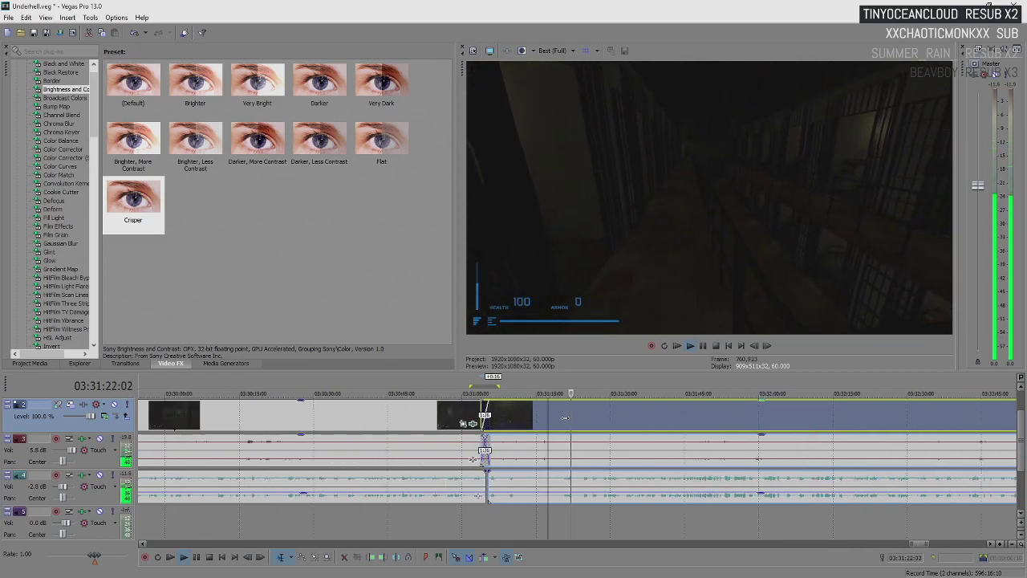
{"action": "scroll", "coordinate": [656, 484], "scroll_direction": "up", "scroll_amount": 5}
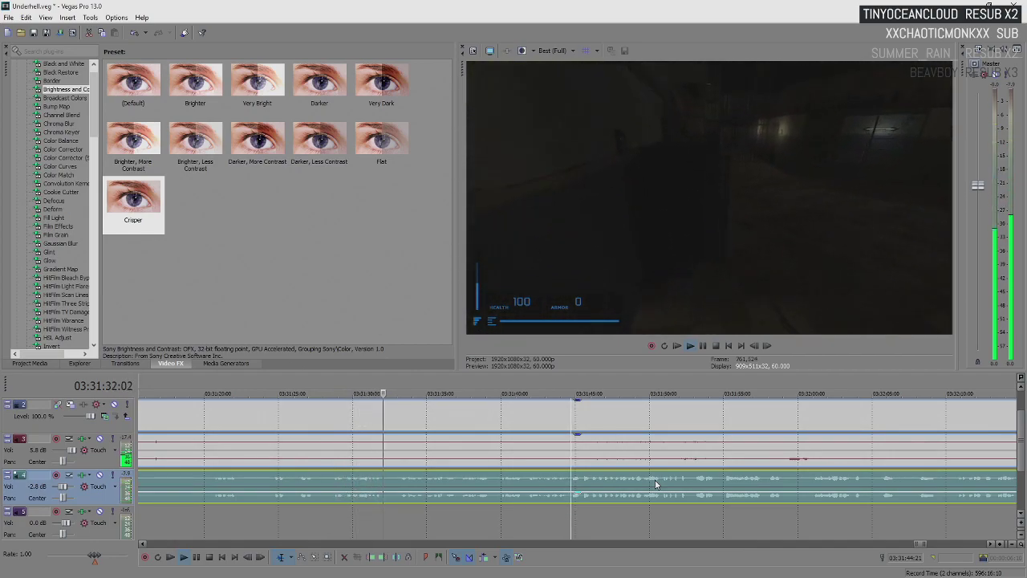
{"action": "key", "text": "Return"}
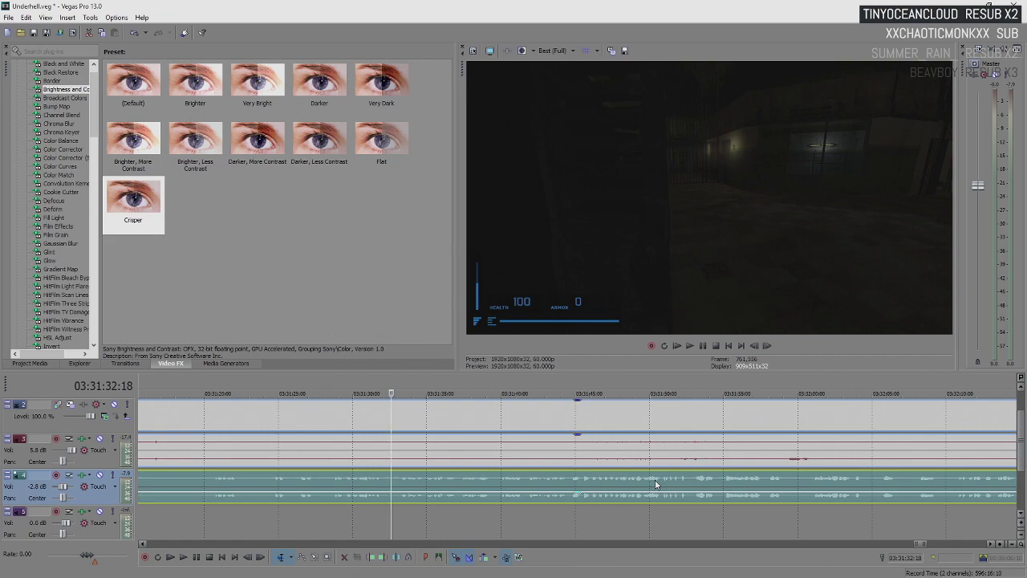
{"action": "key", "text": "space"}
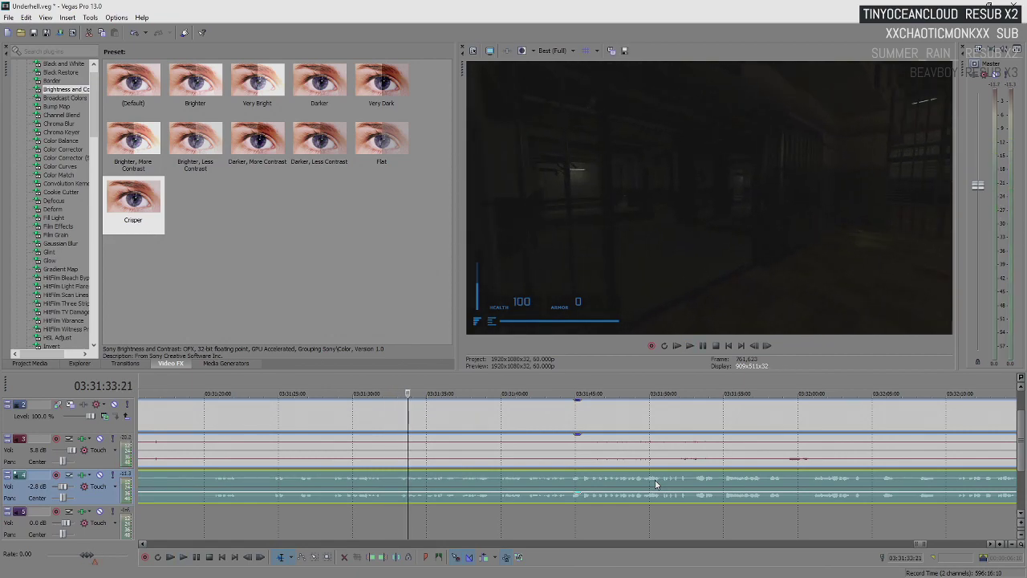
{"action": "key", "text": "space"}
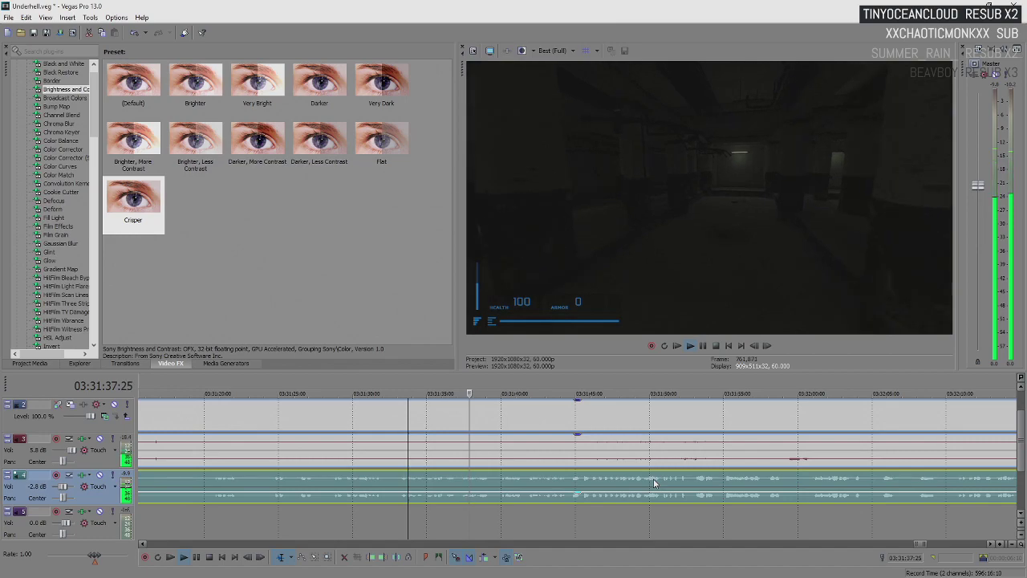
{"action": "key", "text": "space"}
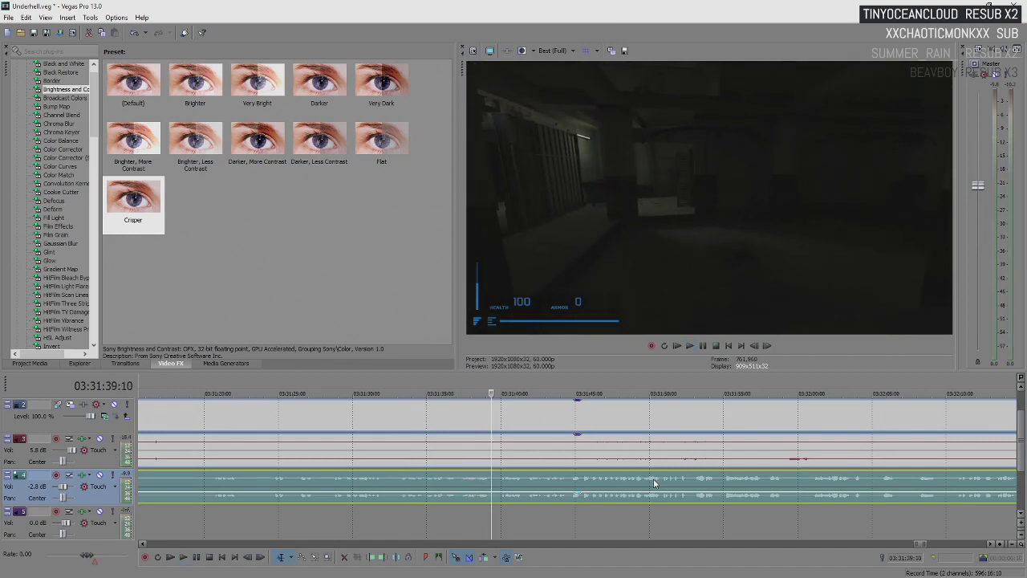
- Play the gameplay and commentary from 03:31:39:10 to about 03:32:42, checking the upcoming audio waveform for stretches worth keeping
{"action": "key", "text": "space"}
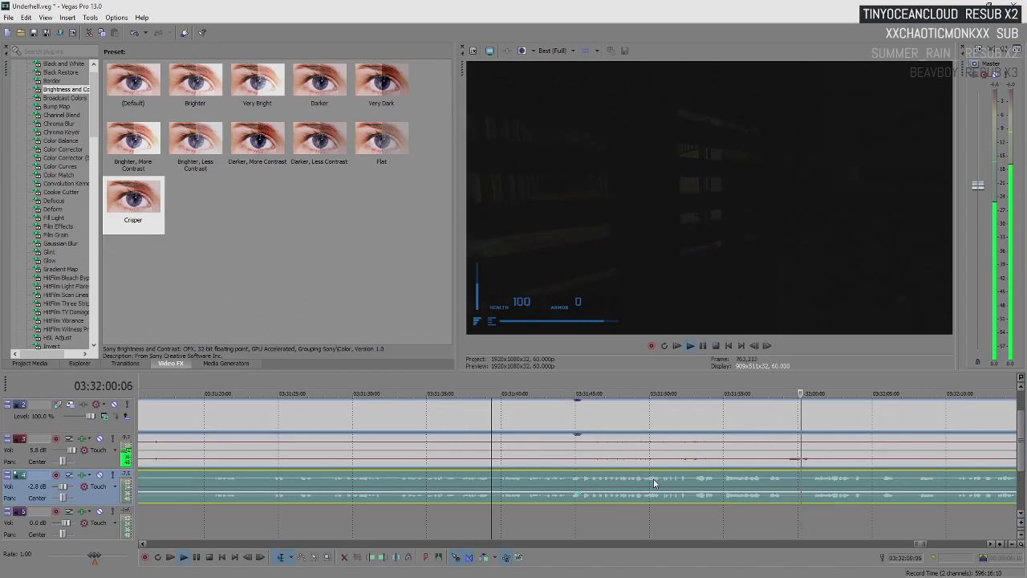
{"action": "scroll", "coordinate": [654, 483], "scroll_direction": "down", "scroll_amount": 2}
{"action": "scroll", "coordinate": [654, 482], "scroll_direction": "down", "scroll_amount": 2}
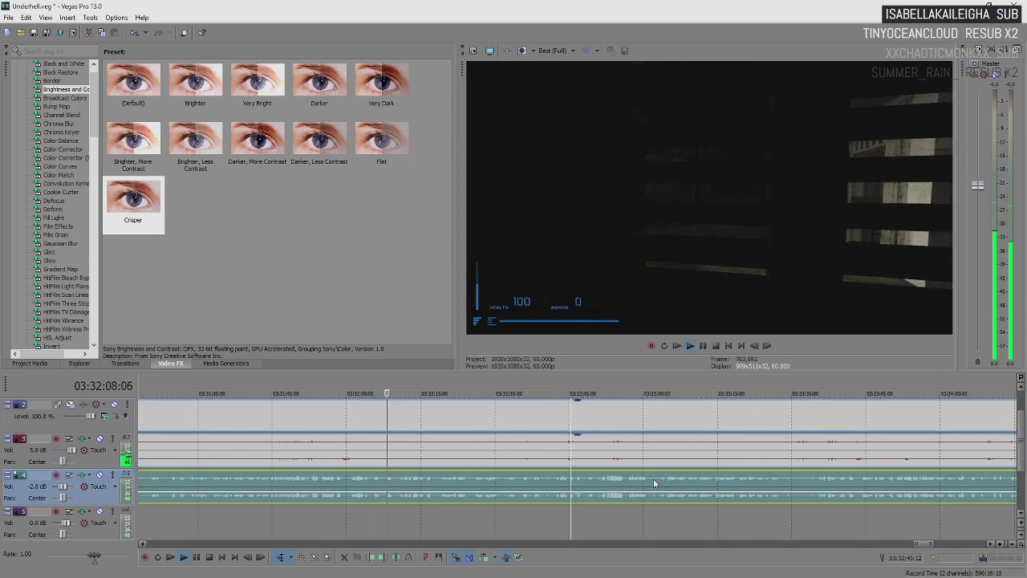
{"action": "key", "text": "Return"}
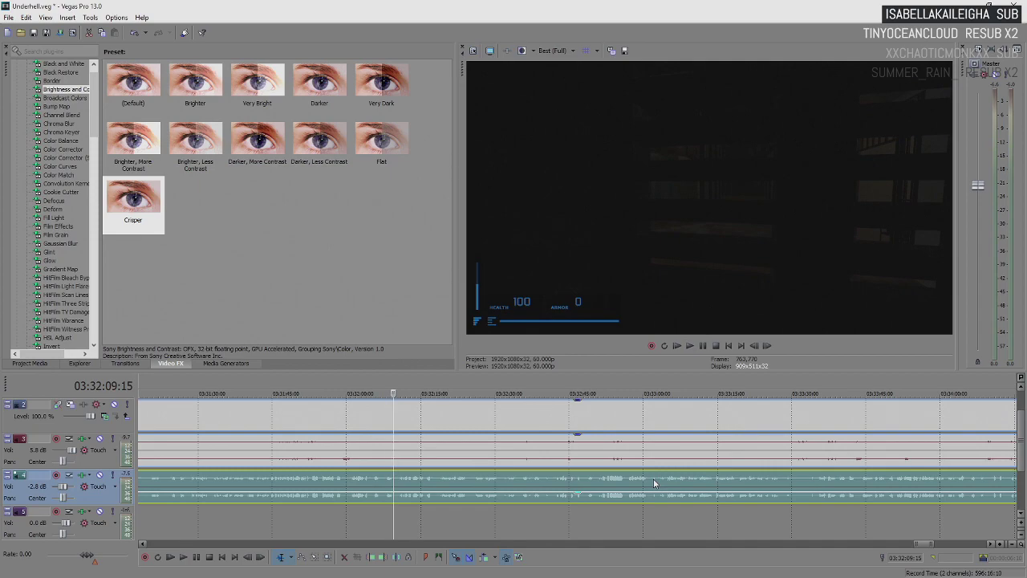
{"action": "key", "text": "space"}
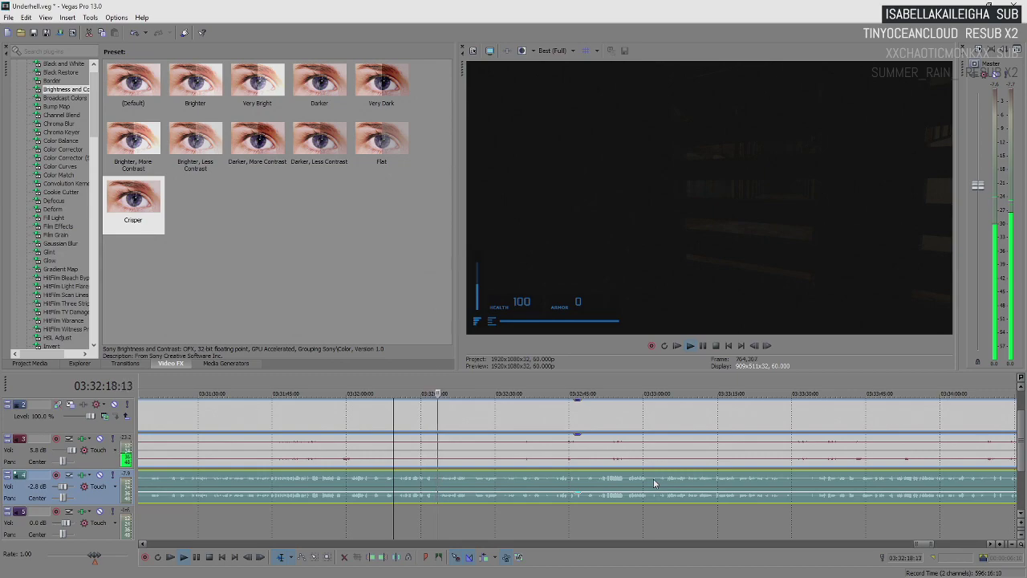
{"action": "key", "text": "Return"}
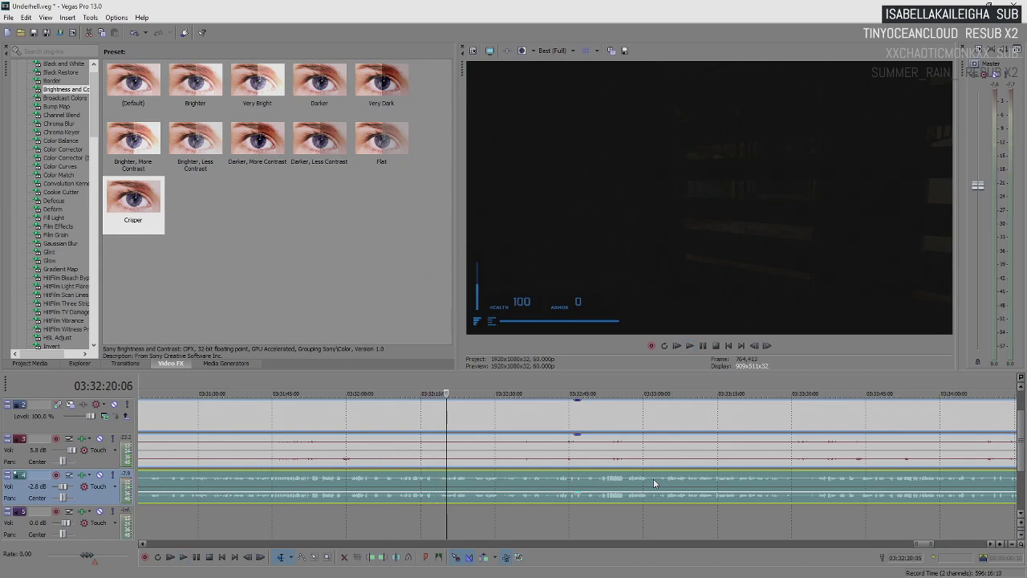
{"action": "key", "text": "space"}
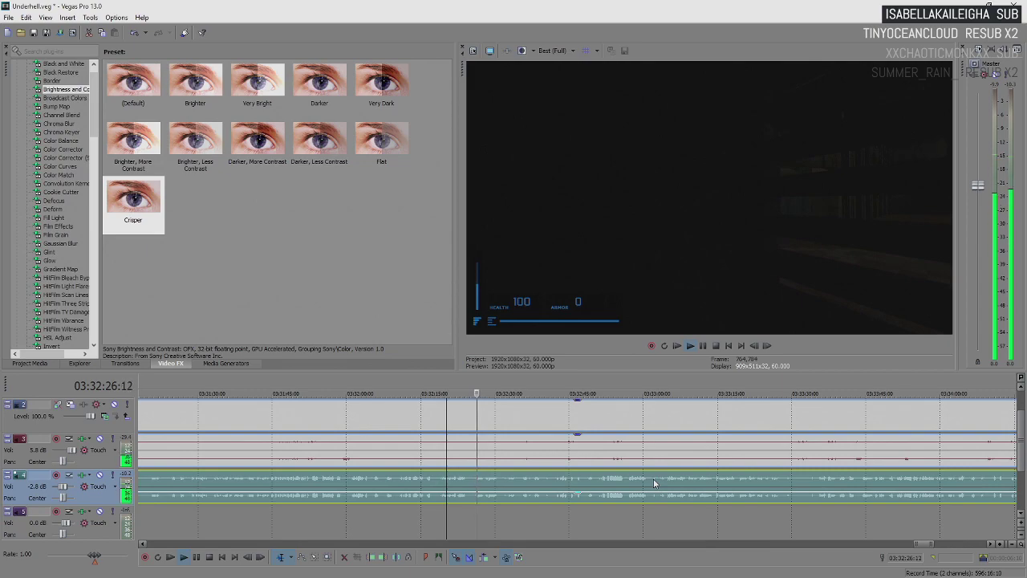
{"action": "key", "text": "Return"}
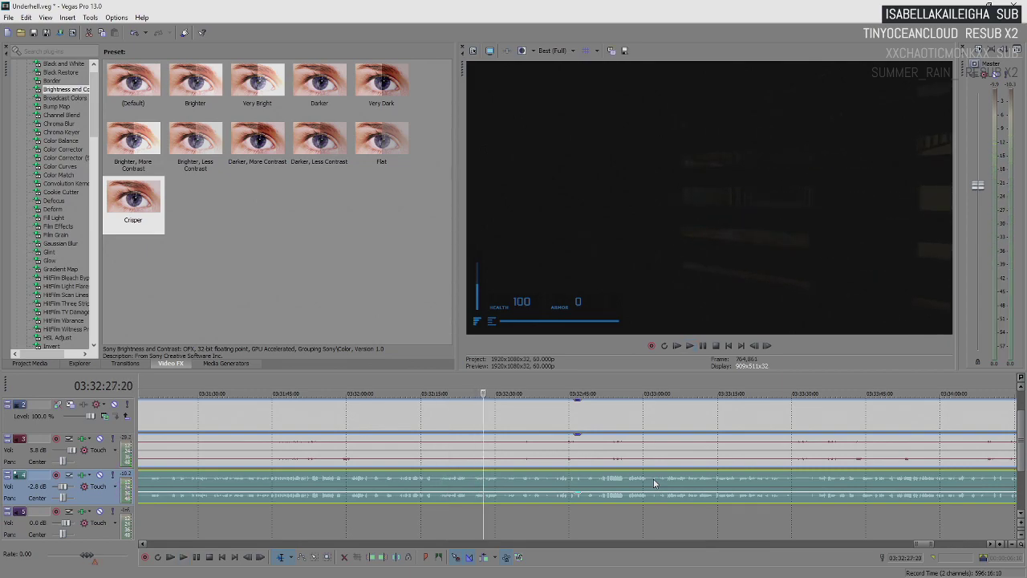
{"action": "key", "text": "Return"}
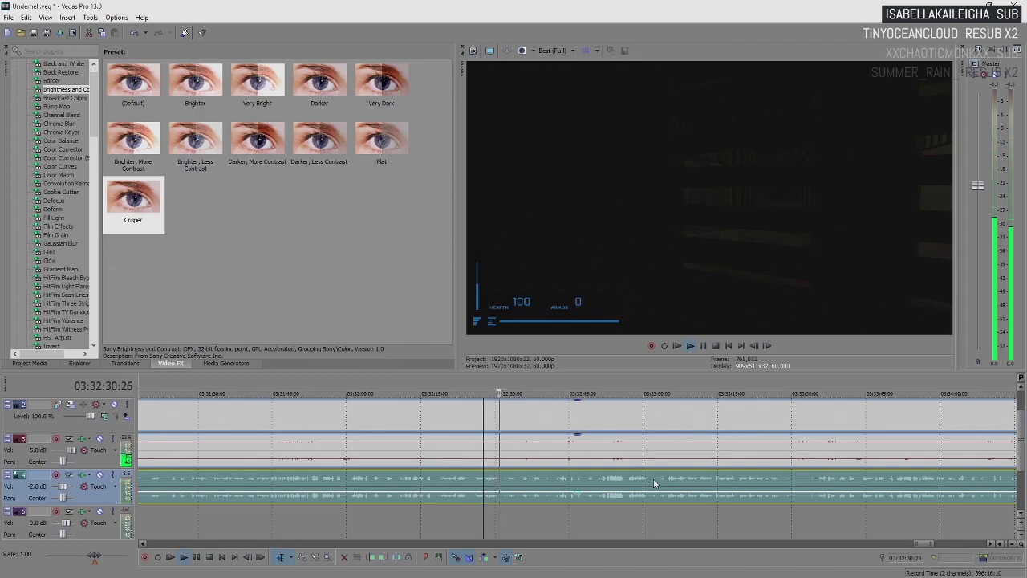
{"action": "scroll", "coordinate": [608, 483], "scroll_direction": "down", "scroll_amount": 3}
{"action": "scroll", "coordinate": [607, 482], "scroll_direction": "up", "scroll_amount": 3}
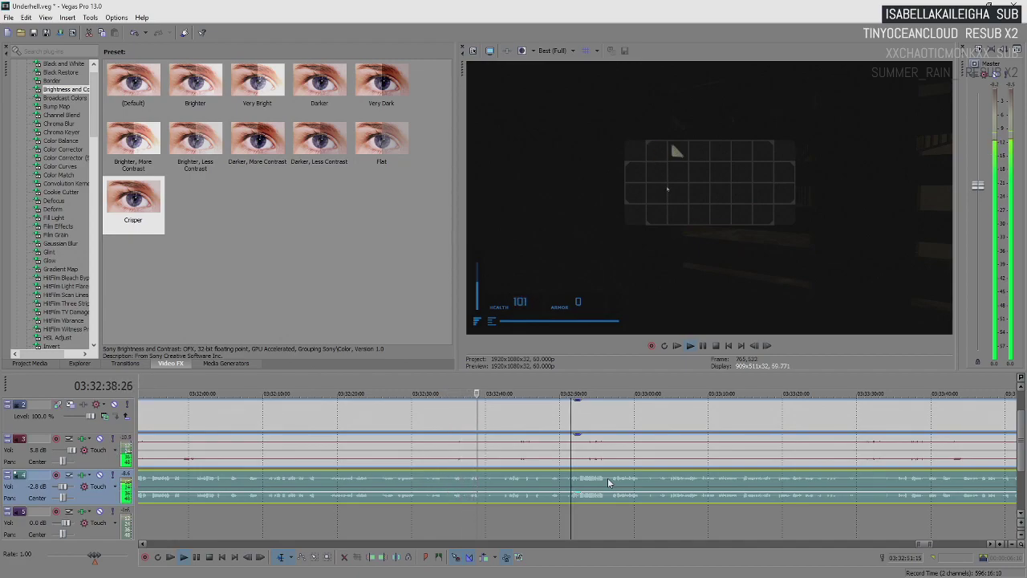
{"action": "scroll", "coordinate": [607, 479], "scroll_direction": "down", "scroll_amount": 3}
{"action": "scroll", "coordinate": [608, 479], "scroll_direction": "up", "scroll_amount": 4}
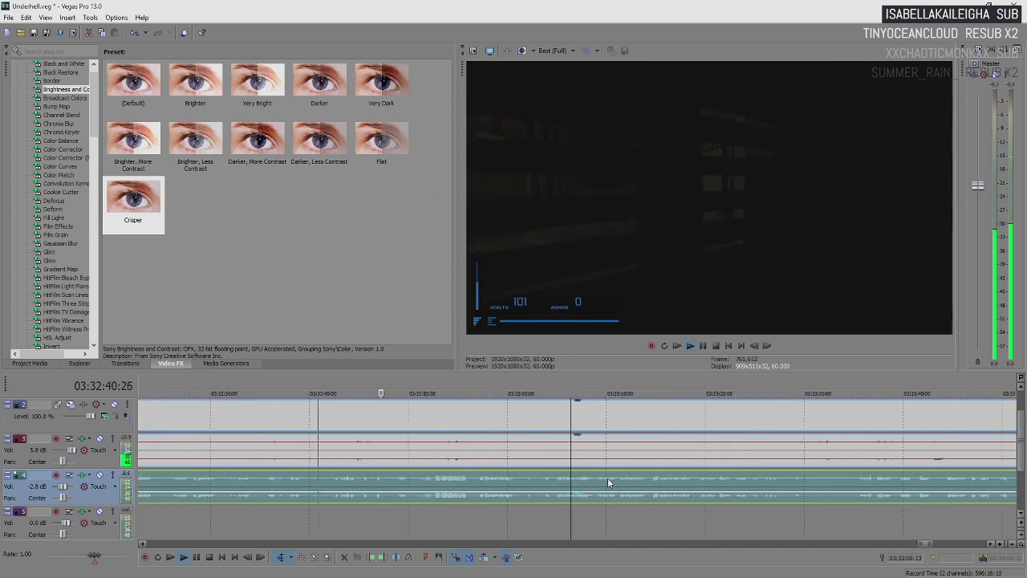
{"action": "key", "text": "Return"}
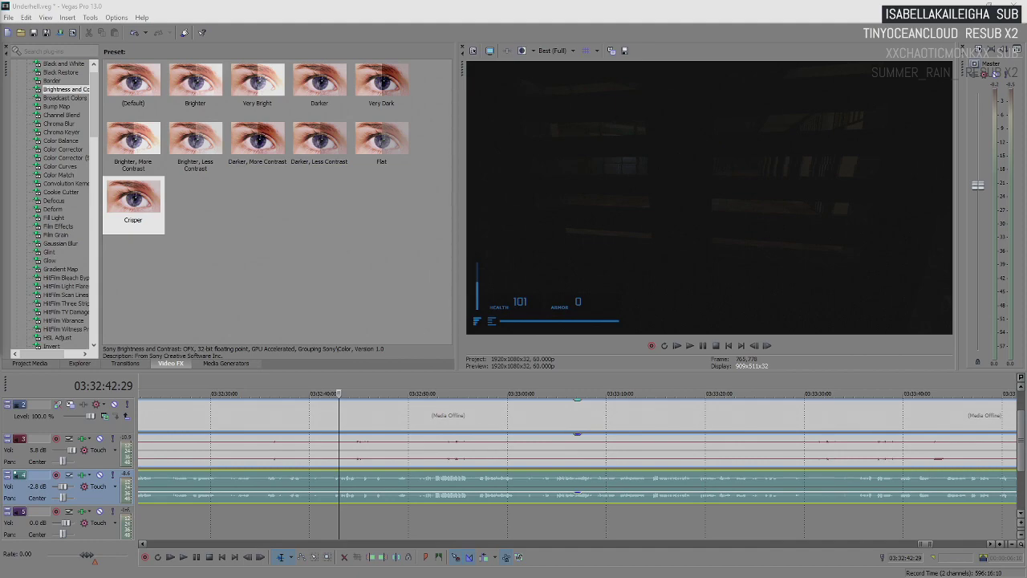
- Replay the commentary from about 03:32:41 and listen through the loud passage up to about 03:32:57
{"action": "left_click", "coordinate": [336, 482]}
{"action": "key", "text": "space"}
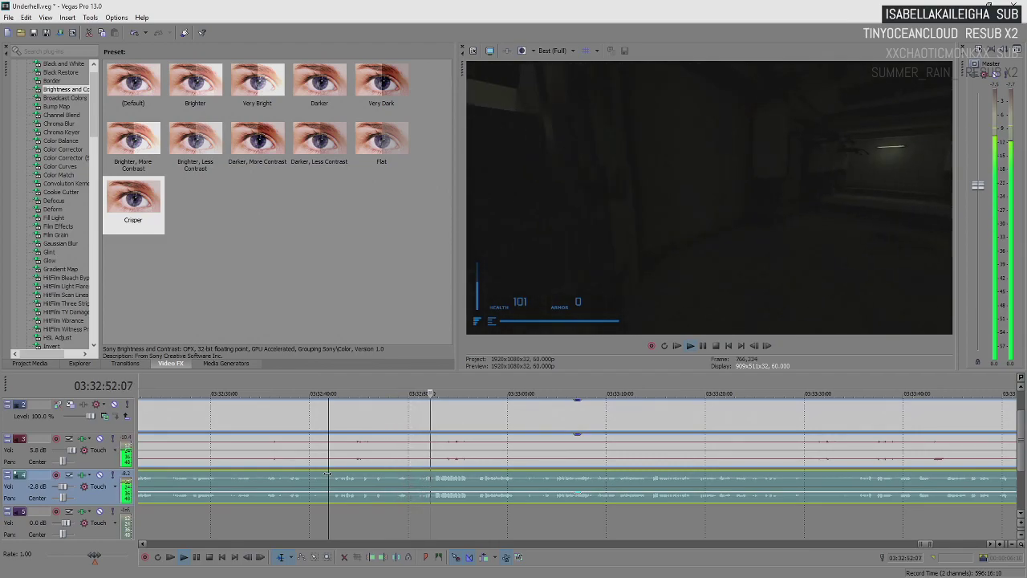
{"action": "key", "text": "Return"}
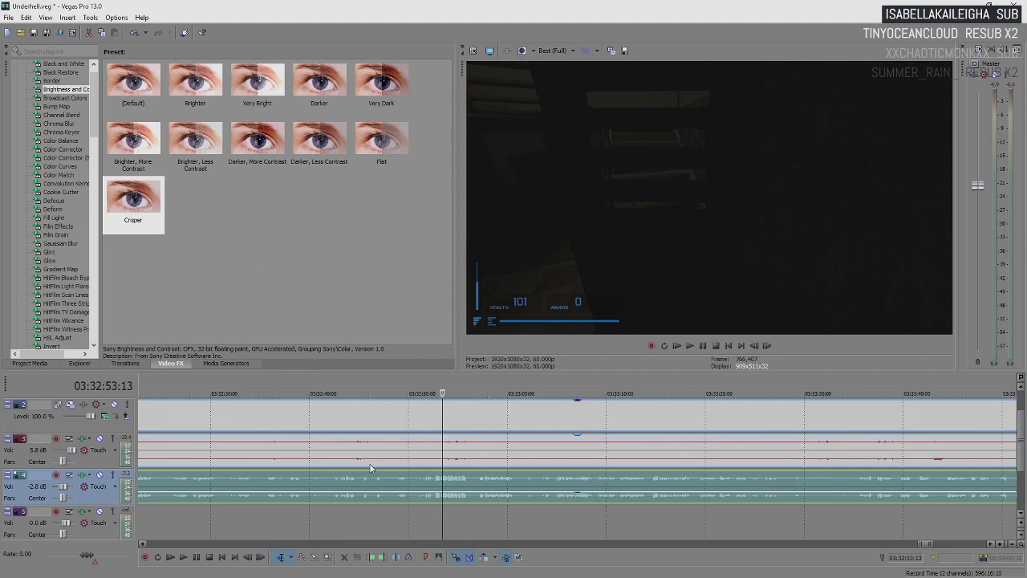
{"action": "key", "text": "space"}
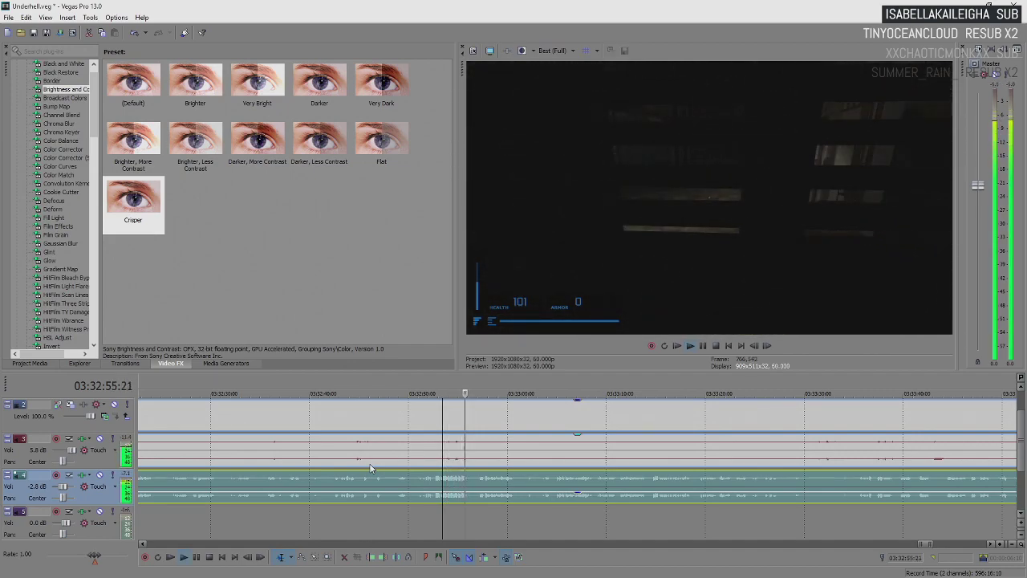
{"action": "key", "text": "Return"}
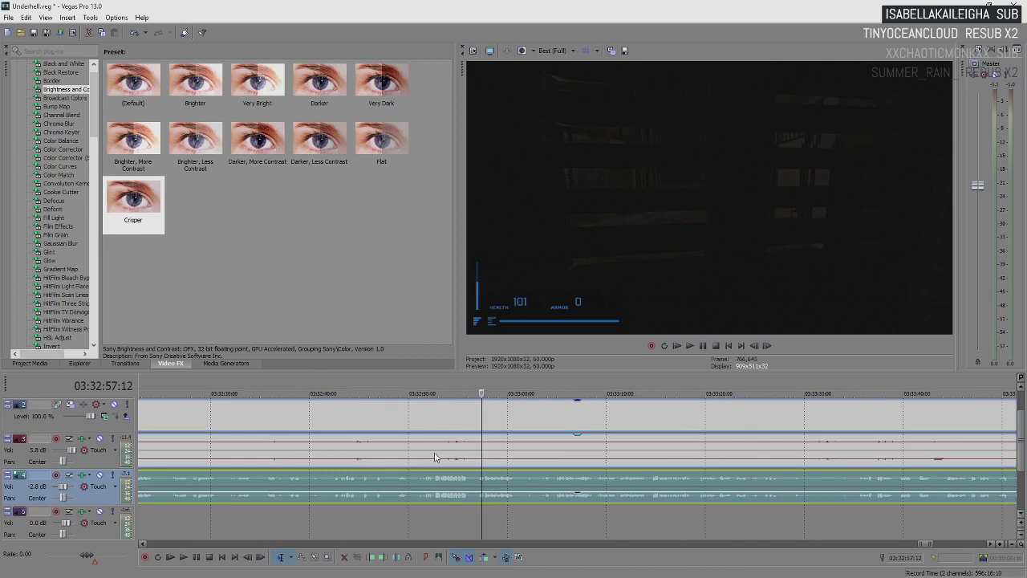
{"action": "scroll", "coordinate": [580, 431], "scroll_direction": "down", "scroll_amount": 3}
{"action": "scroll", "coordinate": [612, 454], "scroll_direction": "up", "scroll_amount": 3}
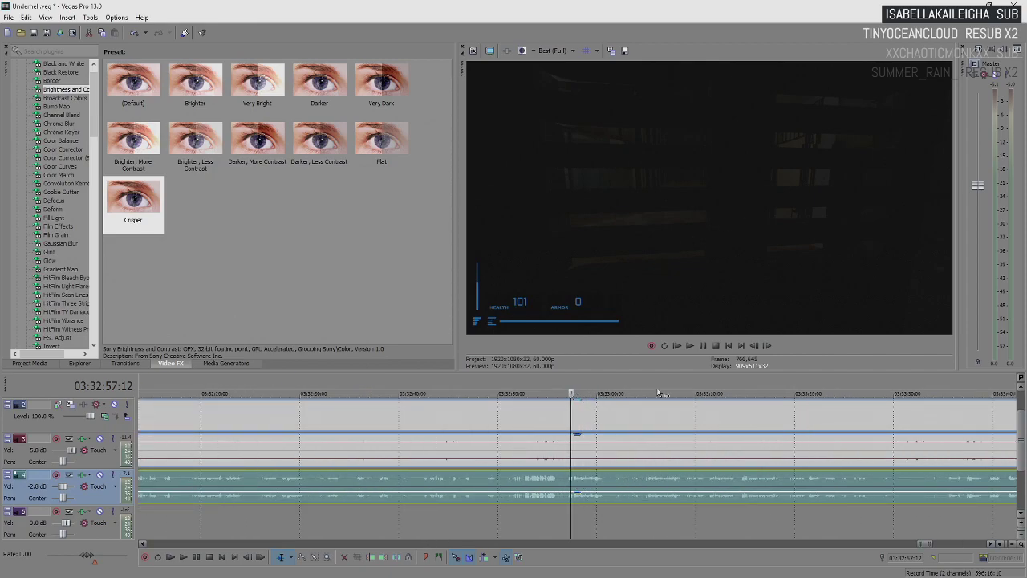
- Compare the gameplay clip's picture at 03:32:57:12 with its Brightness and Contrast effect off and on, leaving the effect enabled
{"action": "right_click", "coordinate": [581, 424]}
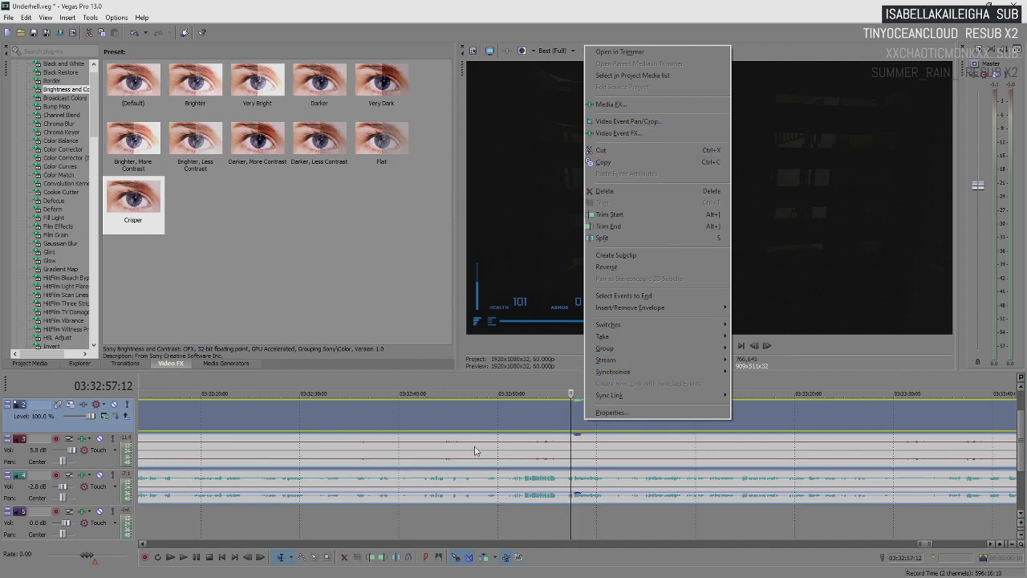
{"action": "left_click", "coordinate": [667, 133]}
{"action": "left_click", "coordinate": [176, 104]}
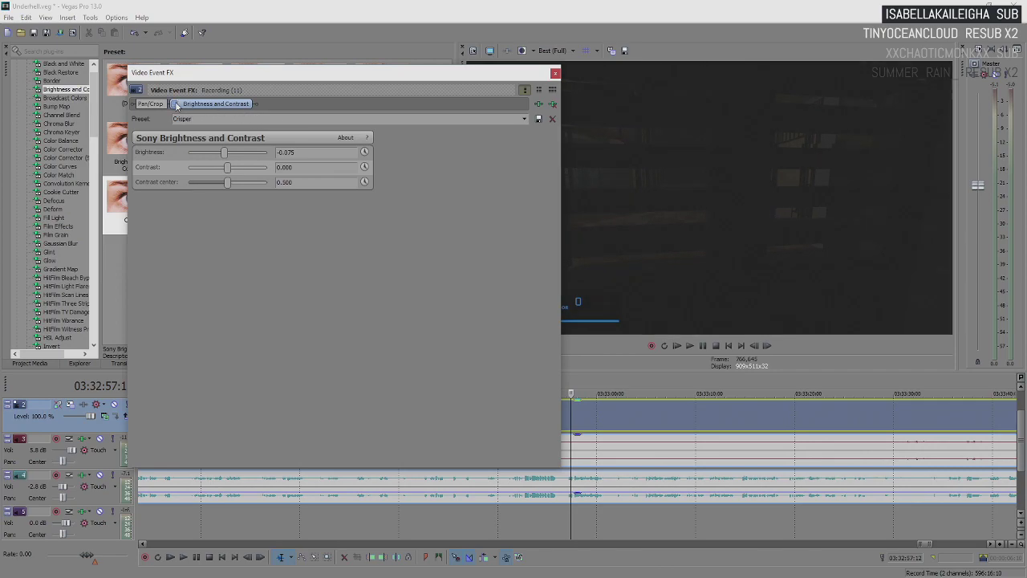
{"action": "left_click", "coordinate": [176, 105]}
{"action": "left_click", "coordinate": [175, 105]}
{"action": "left_click", "coordinate": [175, 105]}
{"action": "left_click", "coordinate": [176, 106]}
{"action": "left_click", "coordinate": [176, 105]}
{"action": "left_click", "coordinate": [176, 105]}
{"action": "left_click", "coordinate": [176, 105]}
{"action": "left_click", "coordinate": [176, 104]}
{"action": "left_click", "coordinate": [176, 104]}
{"action": "left_click", "coordinate": [175, 104]}
{"action": "left_click", "coordinate": [175, 104]}
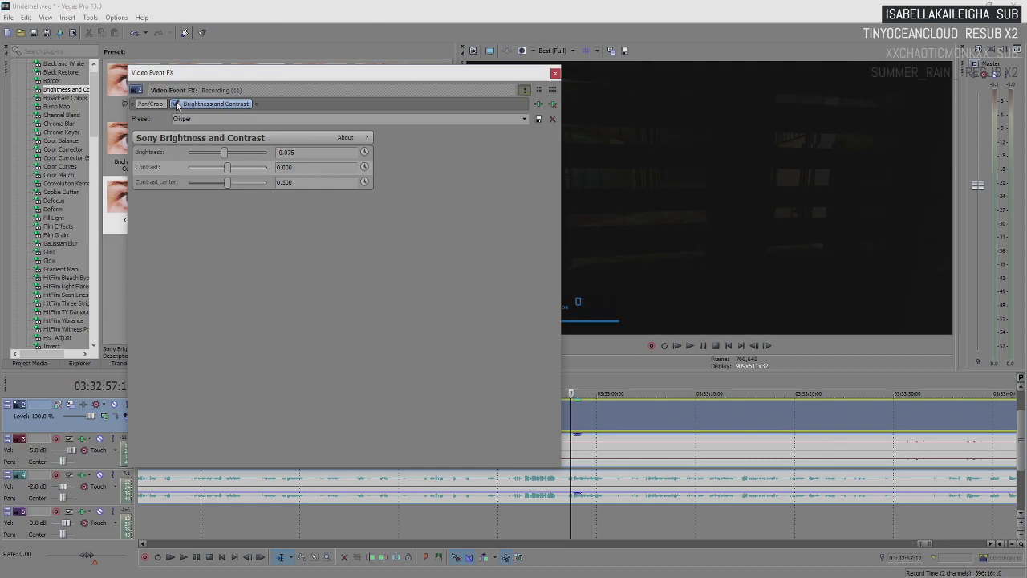
{"action": "left_click", "coordinate": [554, 73]}
- Play the footage from 03:32:57:12 to about 03:33:07 and replay the commentary from 03:33:04:28
{"action": "key", "text": "space"}
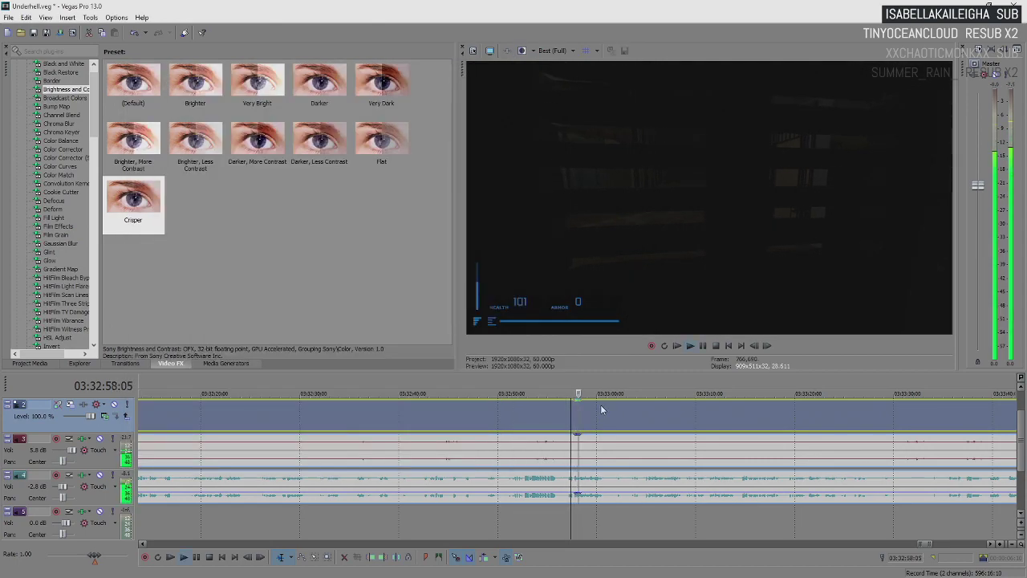
{"action": "scroll", "coordinate": [597, 497], "scroll_direction": "down", "scroll_amount": 4}
{"action": "left_click", "coordinate": [591, 487]}
{"action": "scroll", "coordinate": [591, 487], "scroll_direction": "up", "scroll_amount": 4}
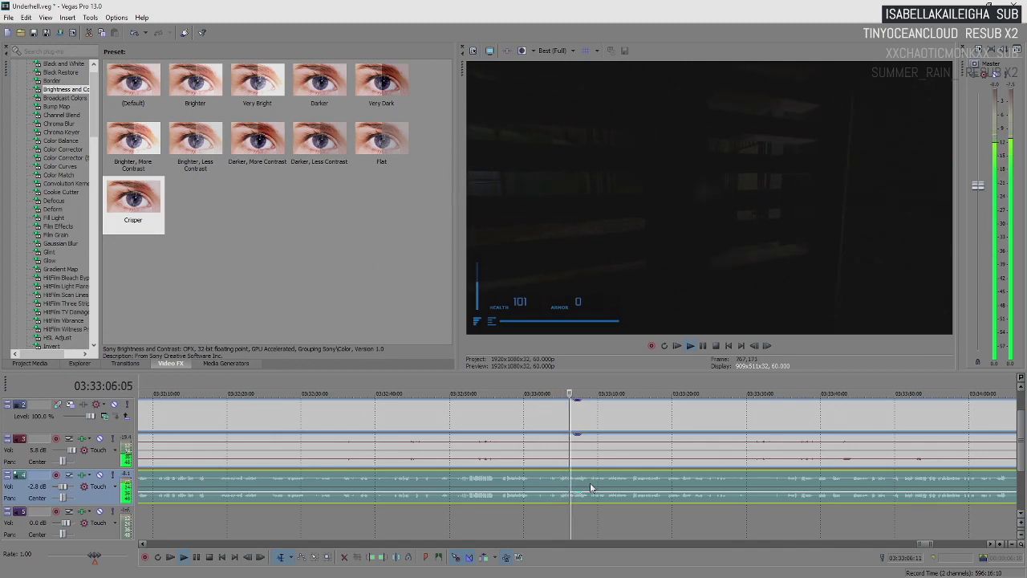
{"action": "key", "text": "space"}
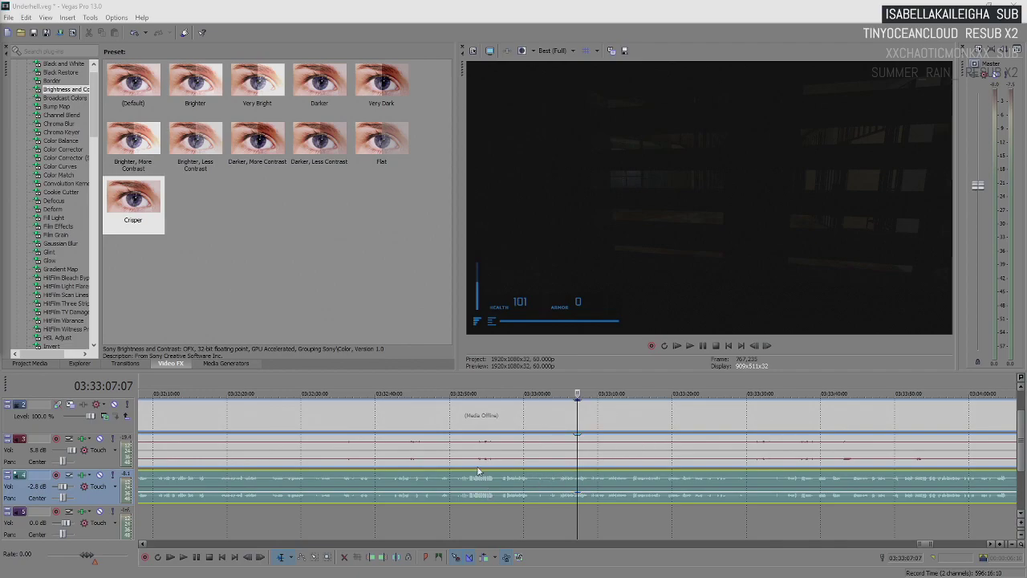
{"action": "left_click", "coordinate": [560, 479]}
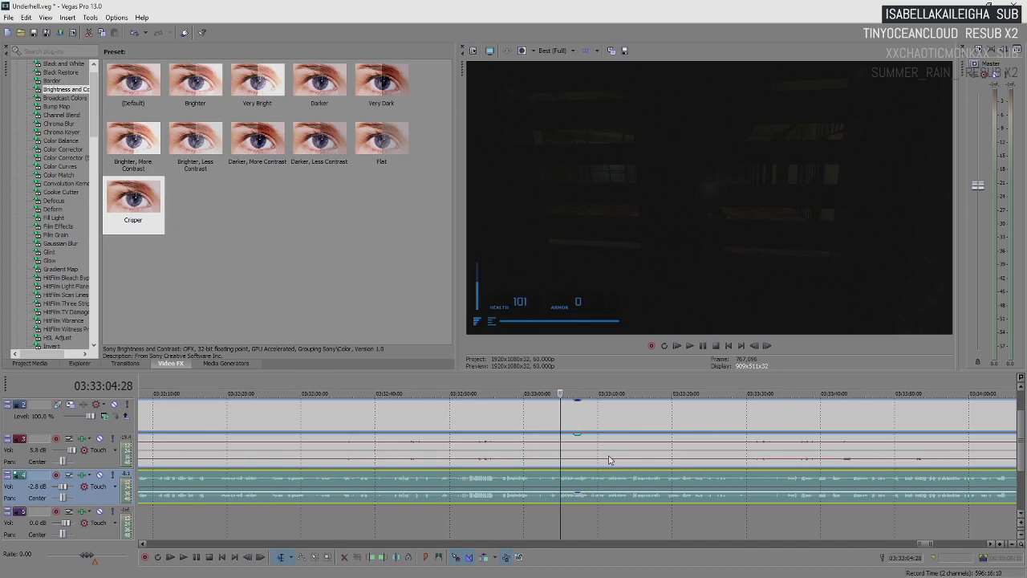
{"action": "key", "text": "space"}
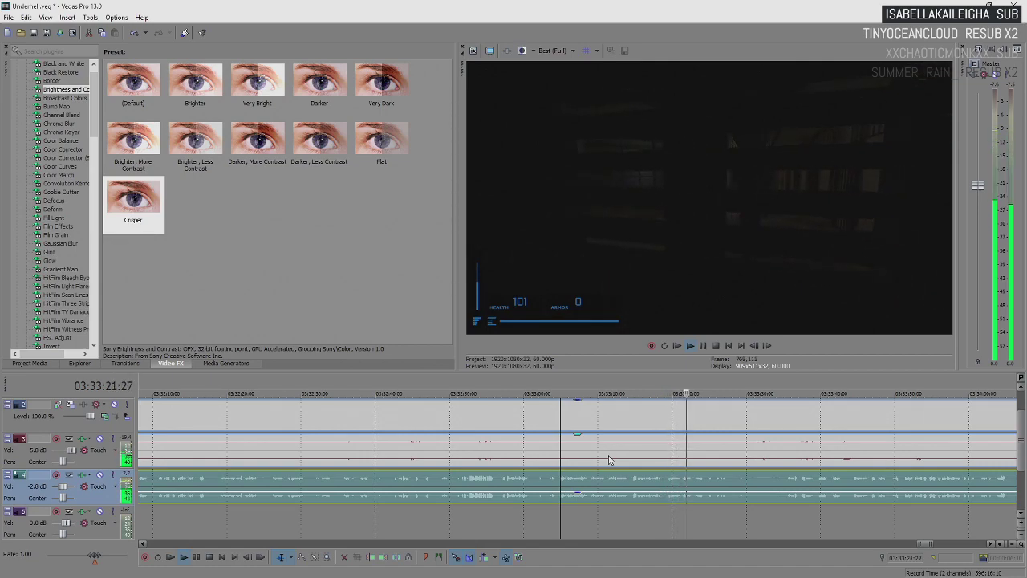
- Play the gameplay and commentary from 03:33:22:23 to 03:33:39:20, checking the audio waveform for stretches worth keeping
{"action": "key", "text": "Return"}
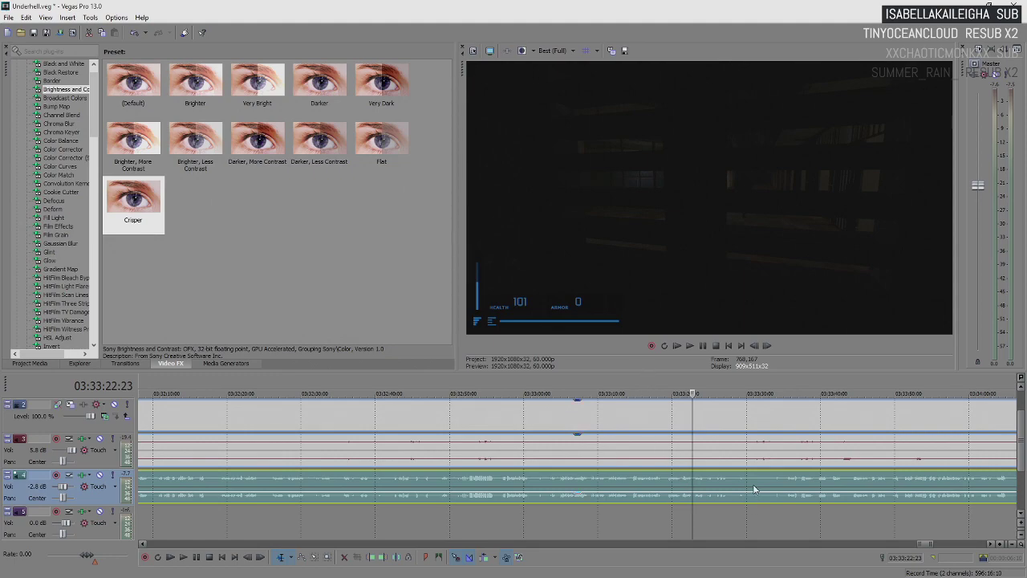
{"action": "key", "text": "space"}
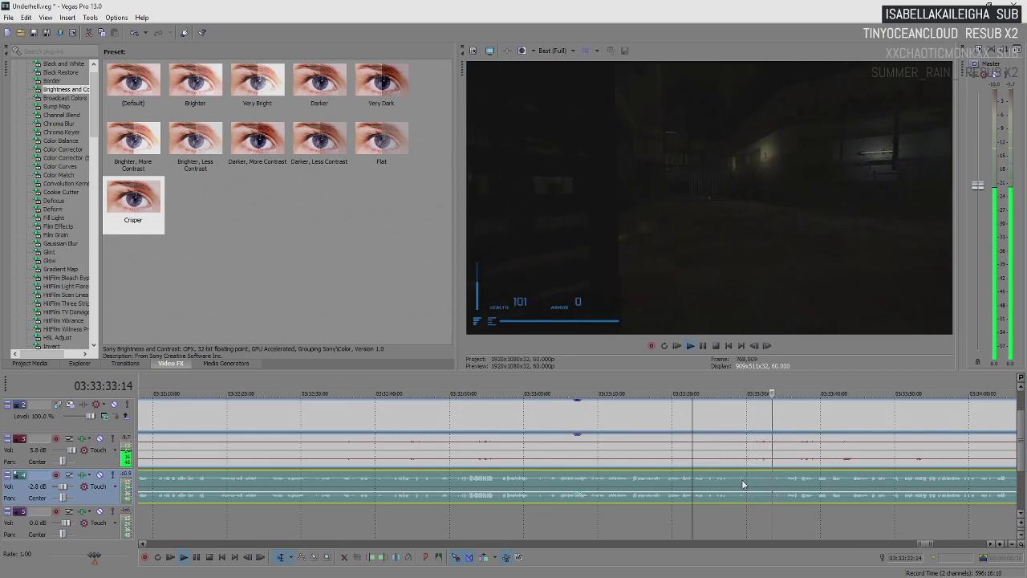
{"action": "key", "text": "space"}
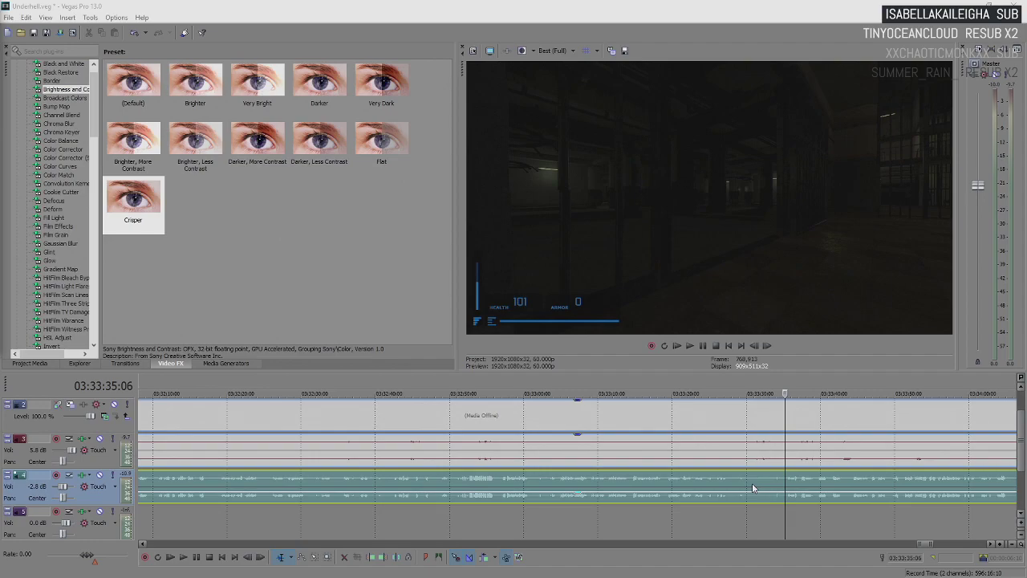
{"action": "scroll", "coordinate": [806, 502], "scroll_direction": "up", "scroll_amount": 3}
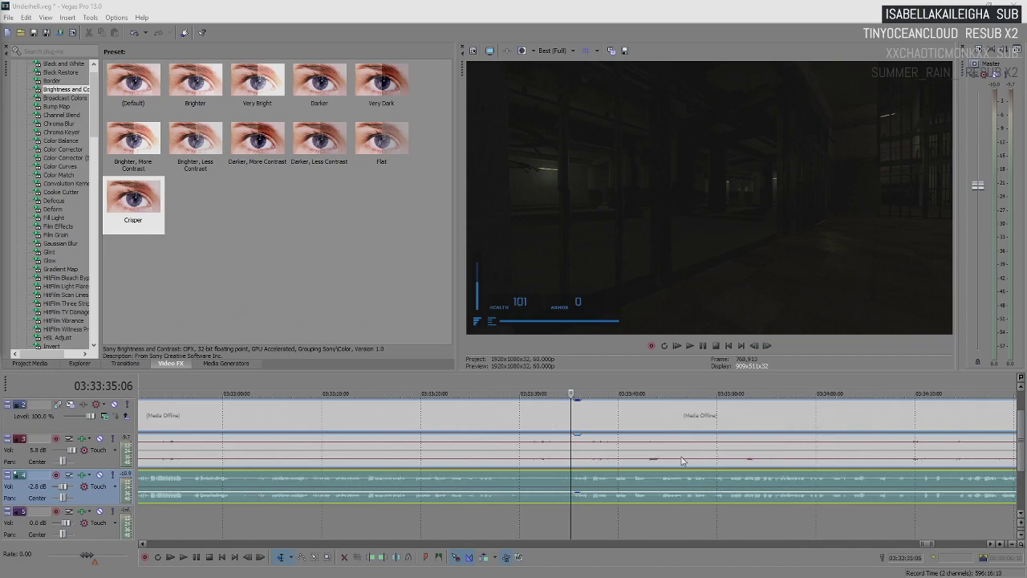
{"action": "key", "text": "space"}
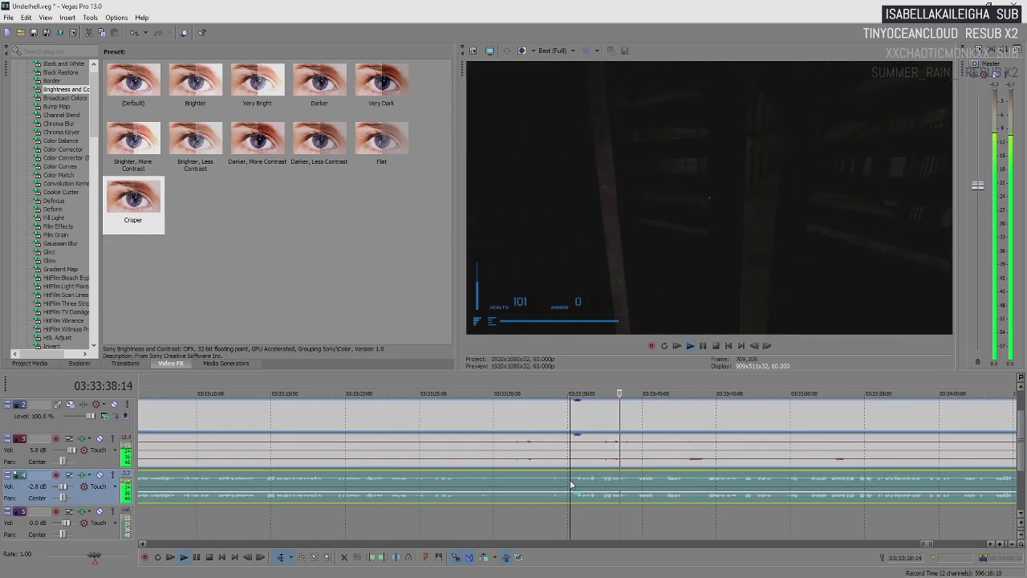
{"action": "key", "text": "Return"}
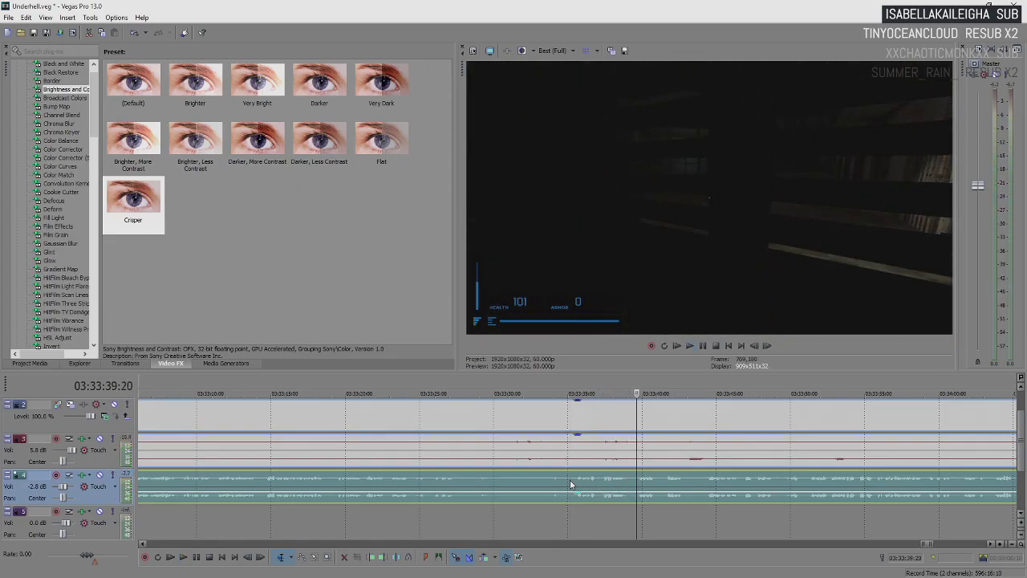
- Review the footage from 03:33:39:20 to 03:33:58:00, checking the waveform back to the previous cut and ahead
{"action": "key", "text": "space"}
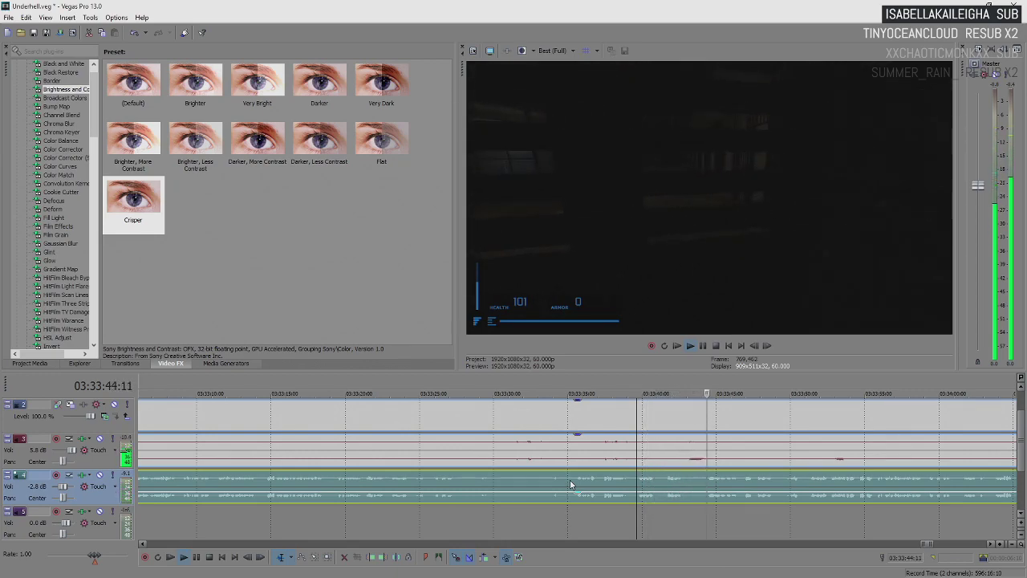
{"action": "scroll", "coordinate": [571, 484], "scroll_direction": "down", "scroll_amount": 3}
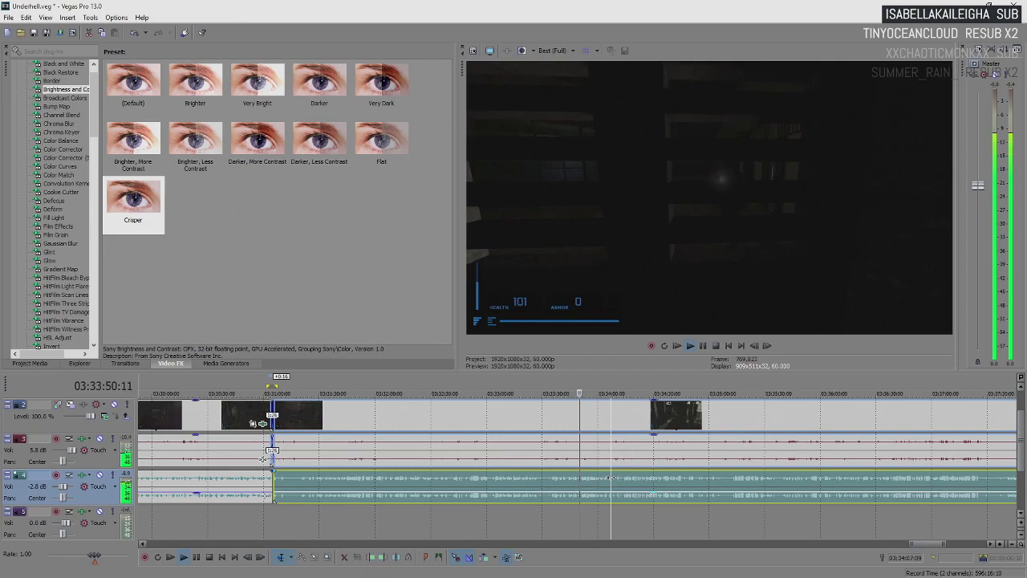
{"action": "scroll", "coordinate": [583, 479], "scroll_direction": "up", "scroll_amount": 3}
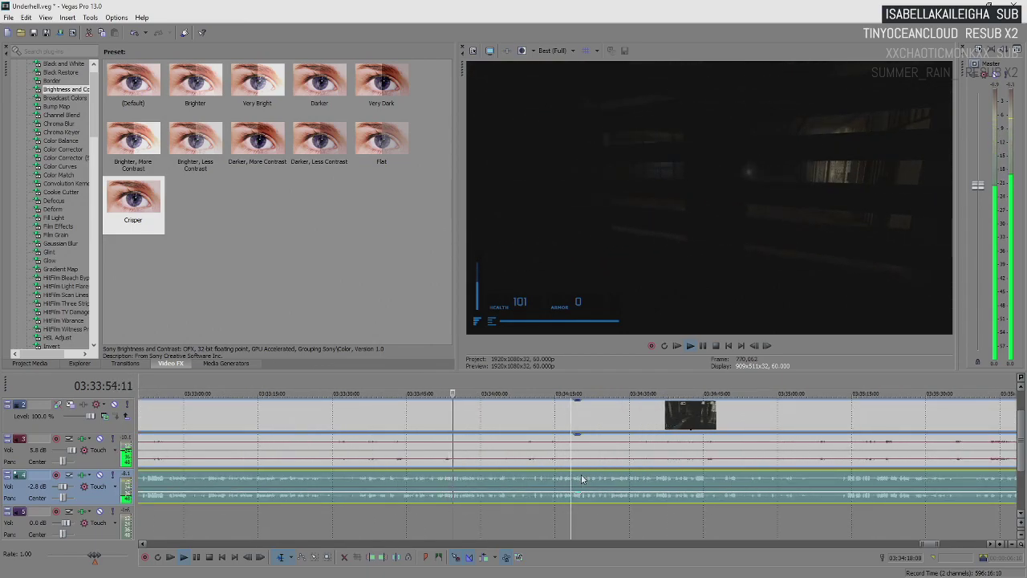
{"action": "key", "text": "Return"}
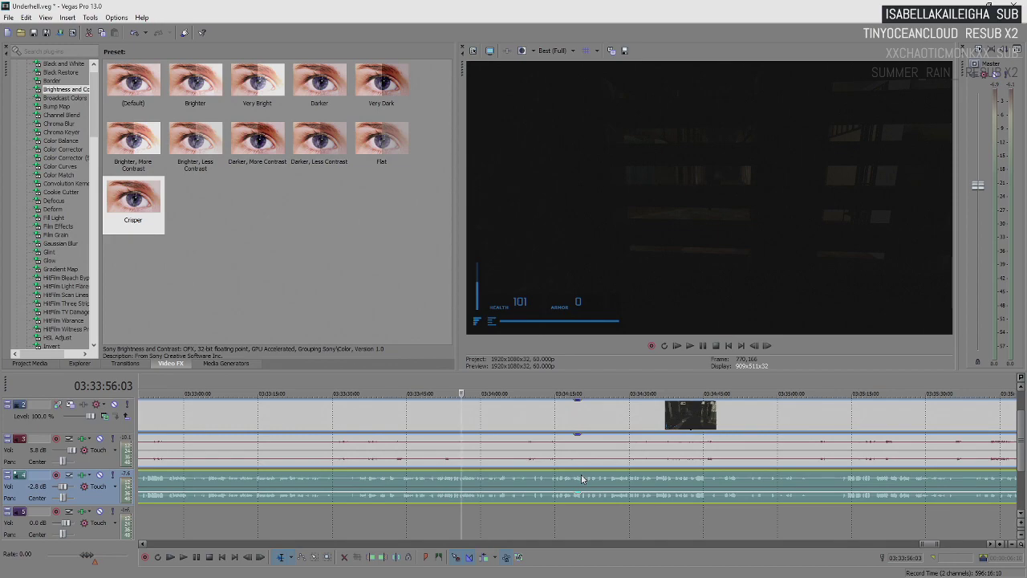
{"action": "key", "text": "space"}
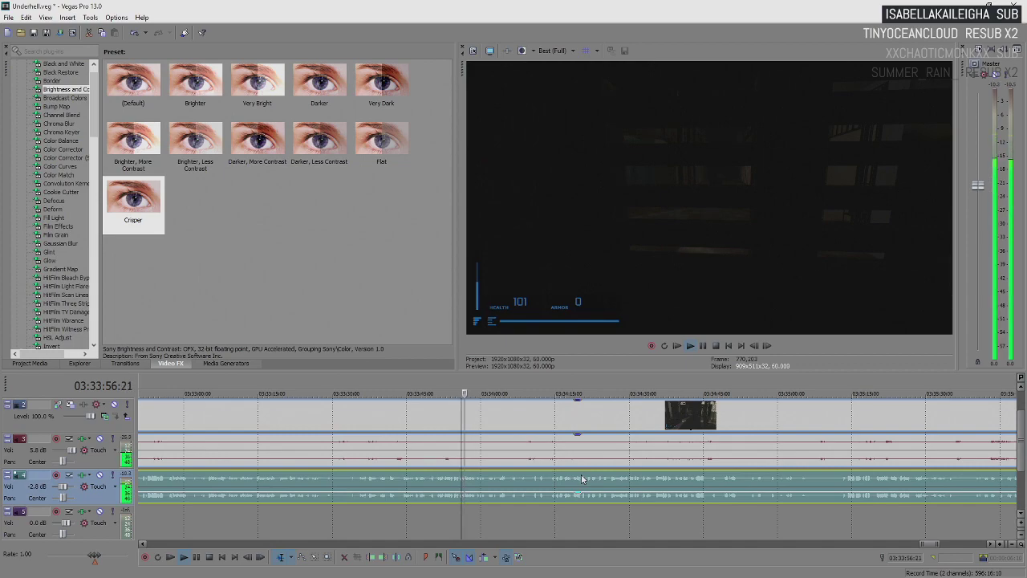
{"action": "key", "text": "Return"}
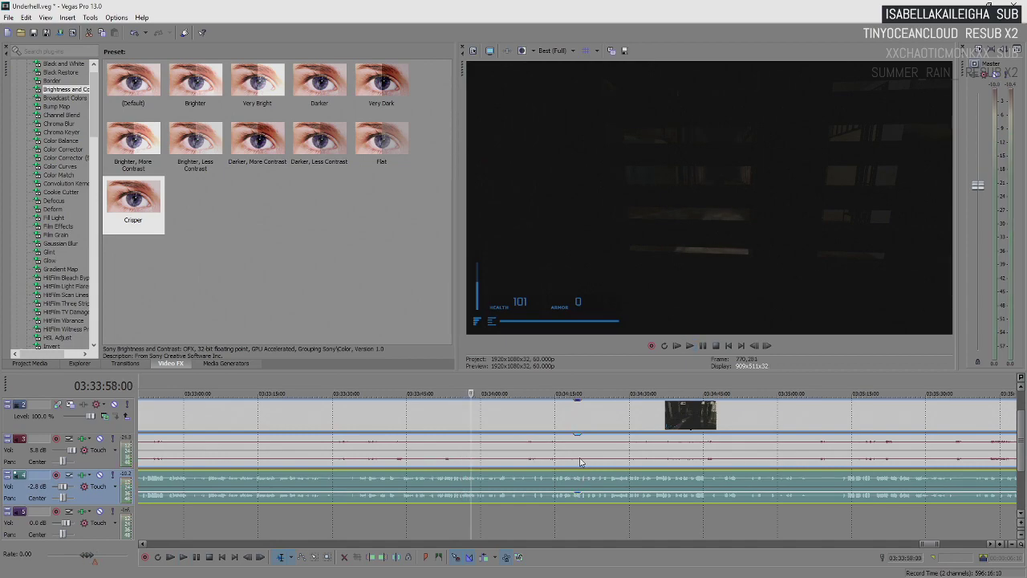
- Play the footage from 03:33:58:00 through the staircase passage, replaying from 03:34:14:01 and continuing to 03:35:06:15
{"action": "key", "text": "space"}
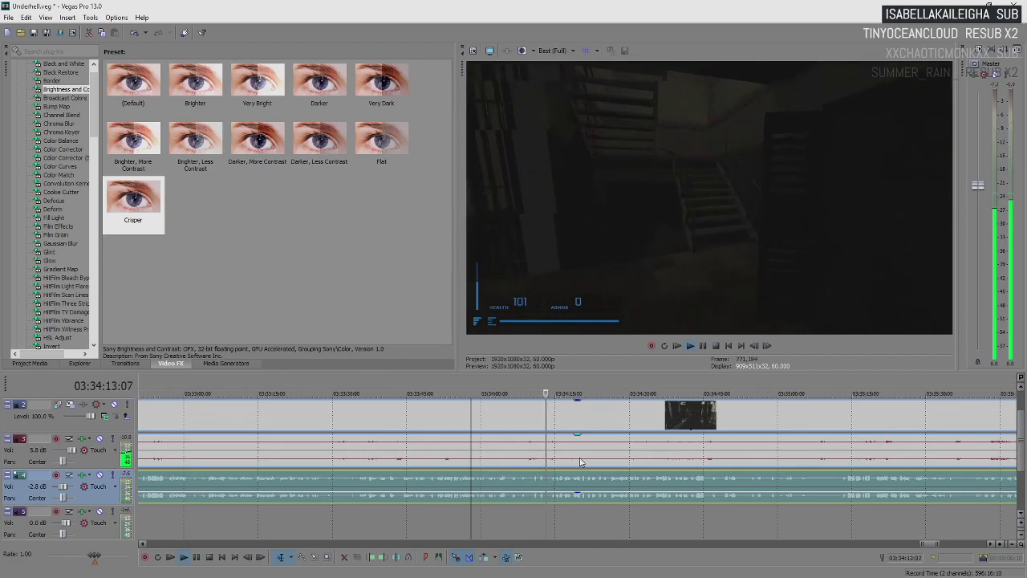
{"action": "key", "text": "space"}
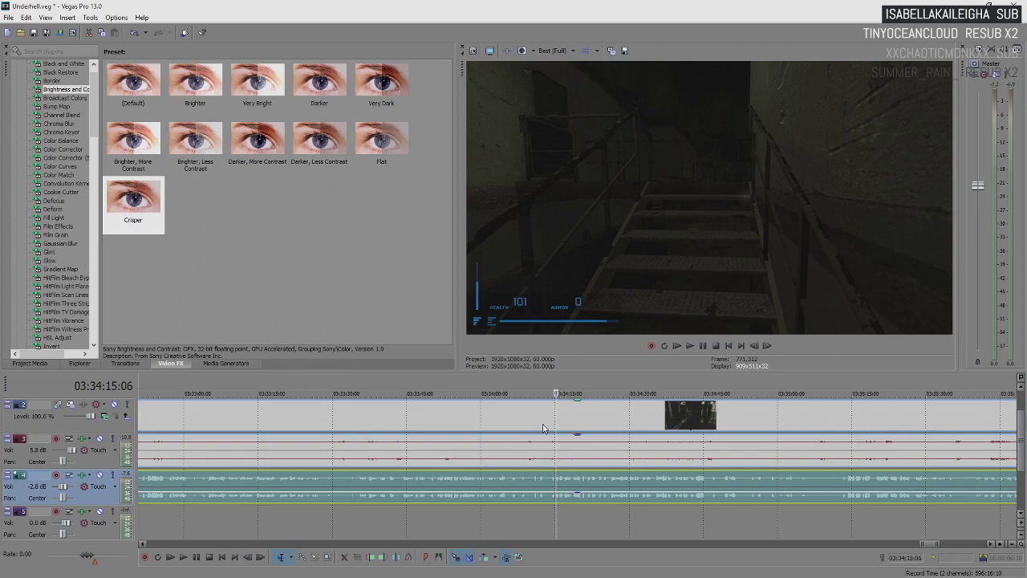
{"action": "left_click", "coordinate": [550, 484]}
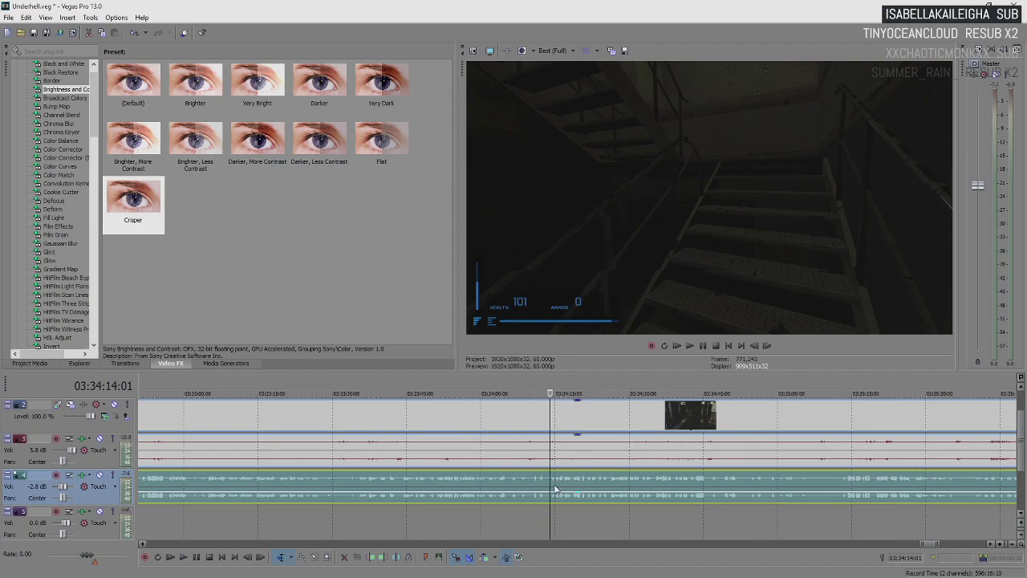
{"action": "key", "text": "space"}
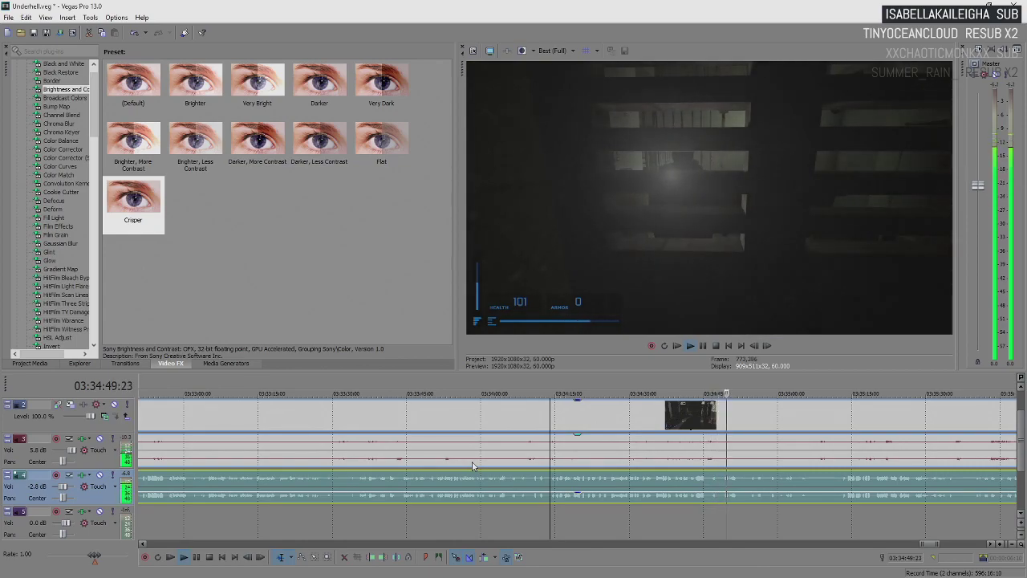
{"action": "scroll", "coordinate": [623, 463], "scroll_direction": "down", "scroll_amount": 3}
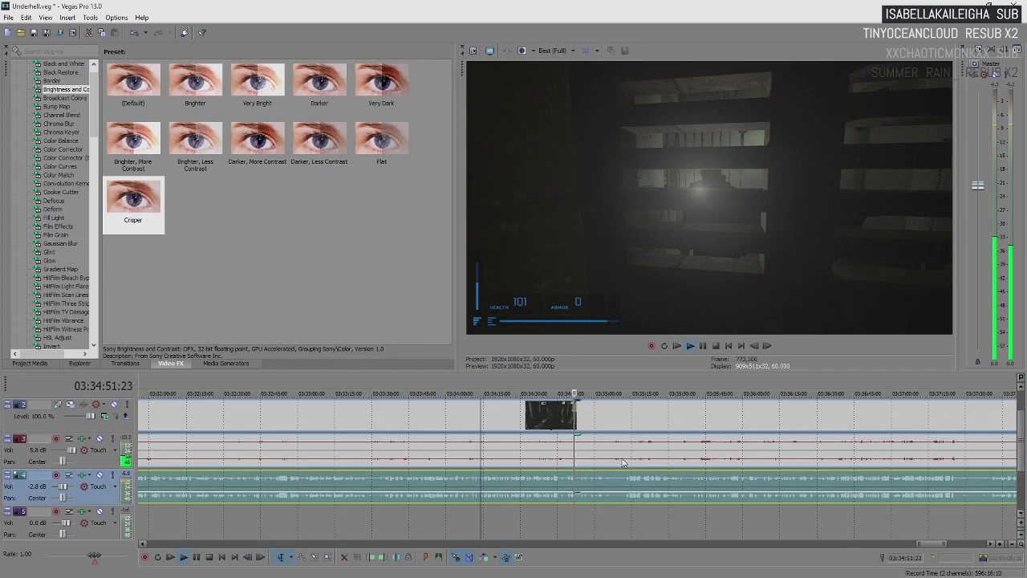
{"action": "left_click", "coordinate": [633, 479]}
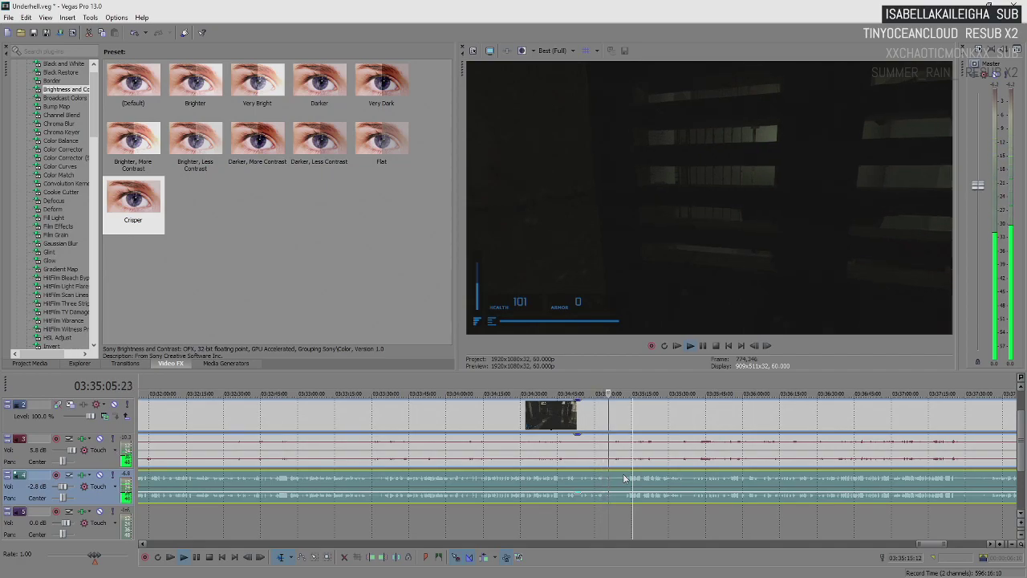
{"action": "key", "text": "Return"}
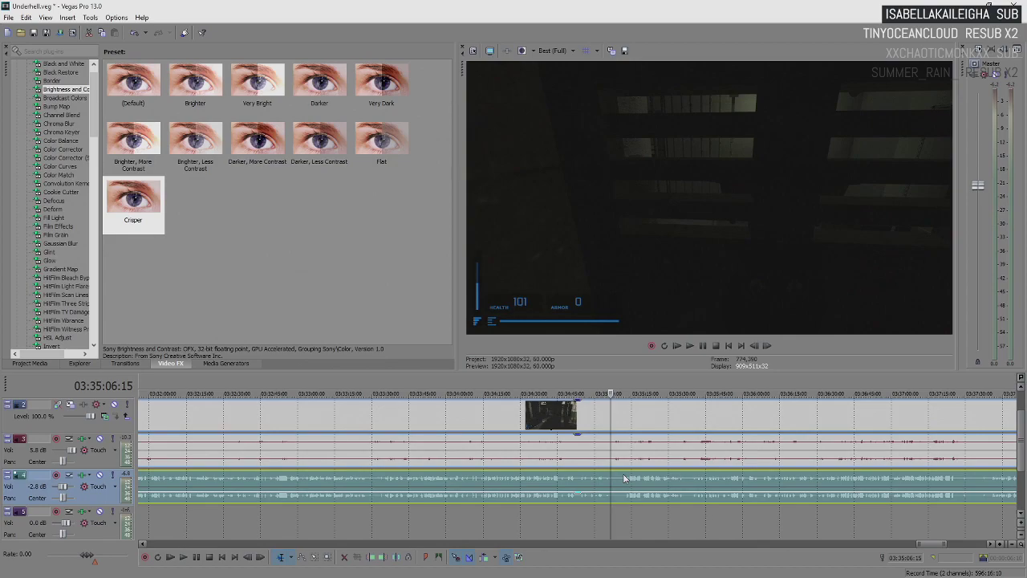
- Play the footage from 03:35:06:15 to about 03:35:59, looking over the commentary waveform ahead
{"action": "key", "text": "Return"}
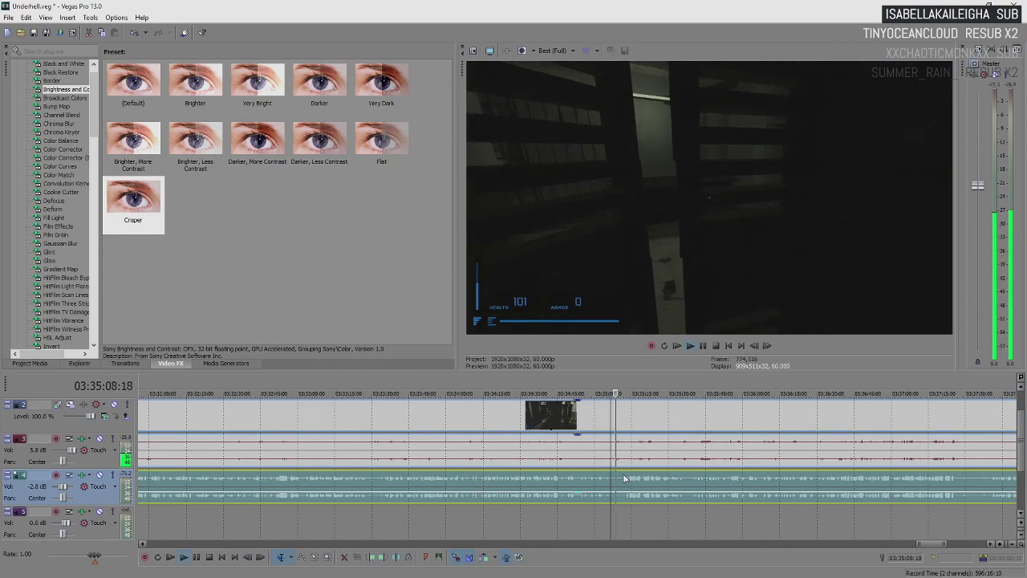
{"action": "scroll", "coordinate": [624, 479], "scroll_direction": "up", "scroll_amount": 3}
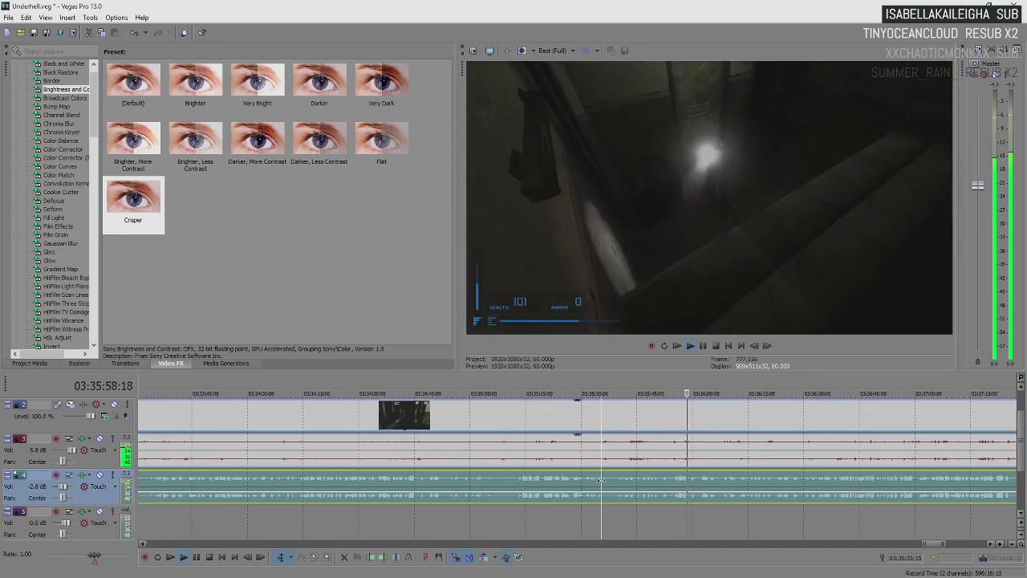
{"action": "key", "text": "Return"}
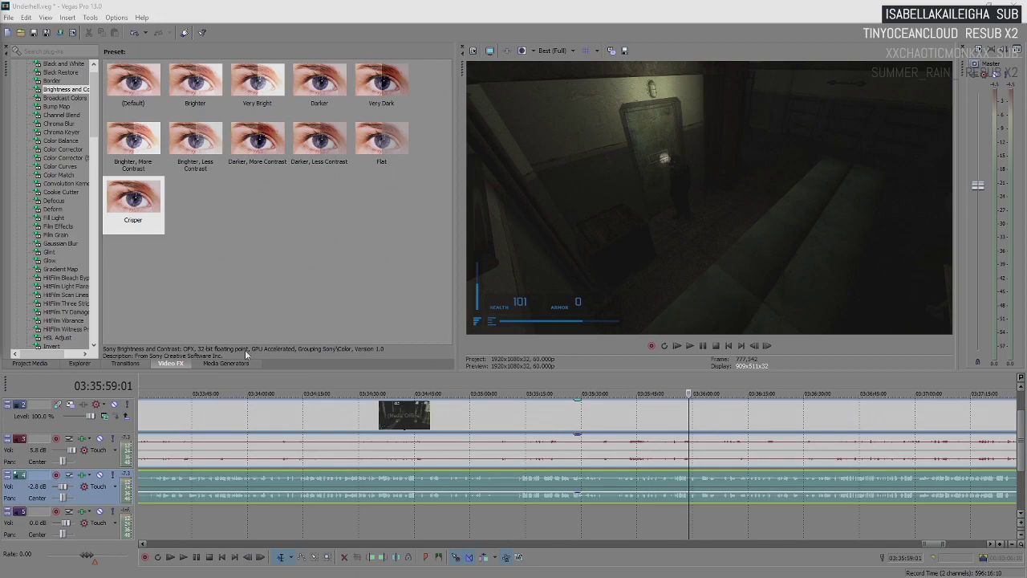
- Listen to the commentary from 03:35:59:00 to 03:36:30:00 while examining the waveform up to the end of the clips
{"action": "key", "text": "space"}
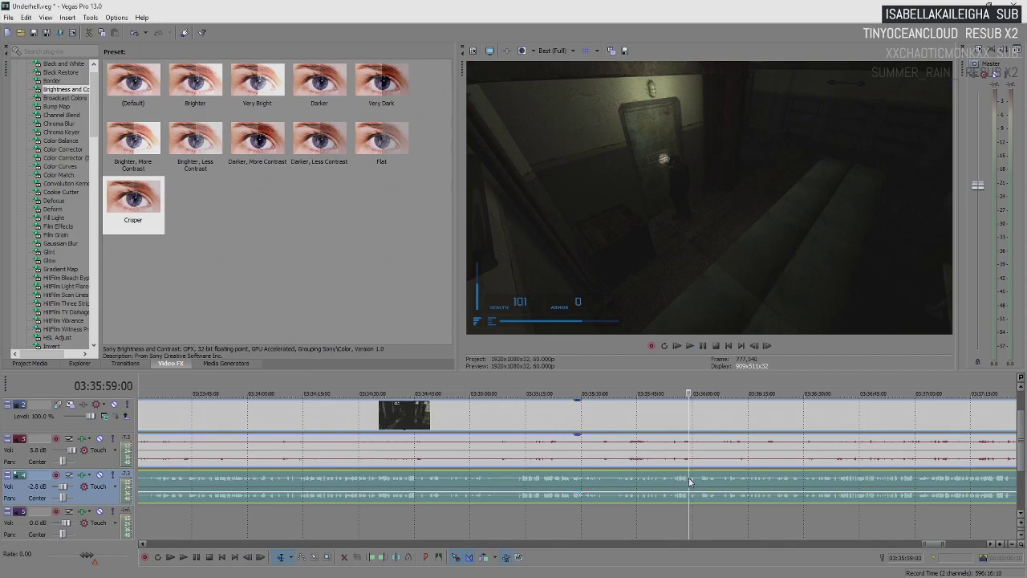
{"action": "scroll", "coordinate": [689, 479], "scroll_direction": "up", "scroll_amount": 2}
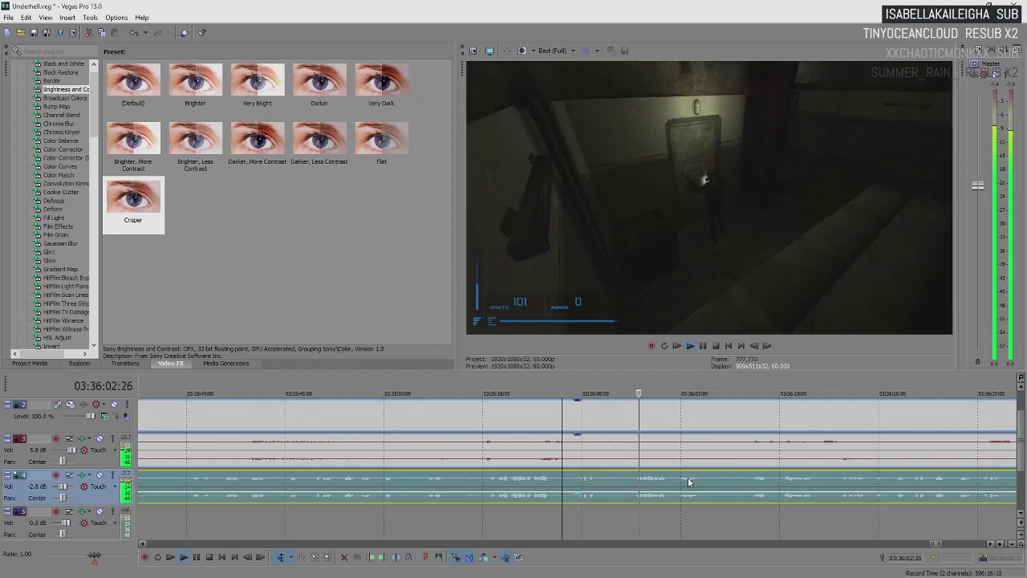
{"action": "scroll", "coordinate": [660, 482], "scroll_direction": "down", "scroll_amount": 3}
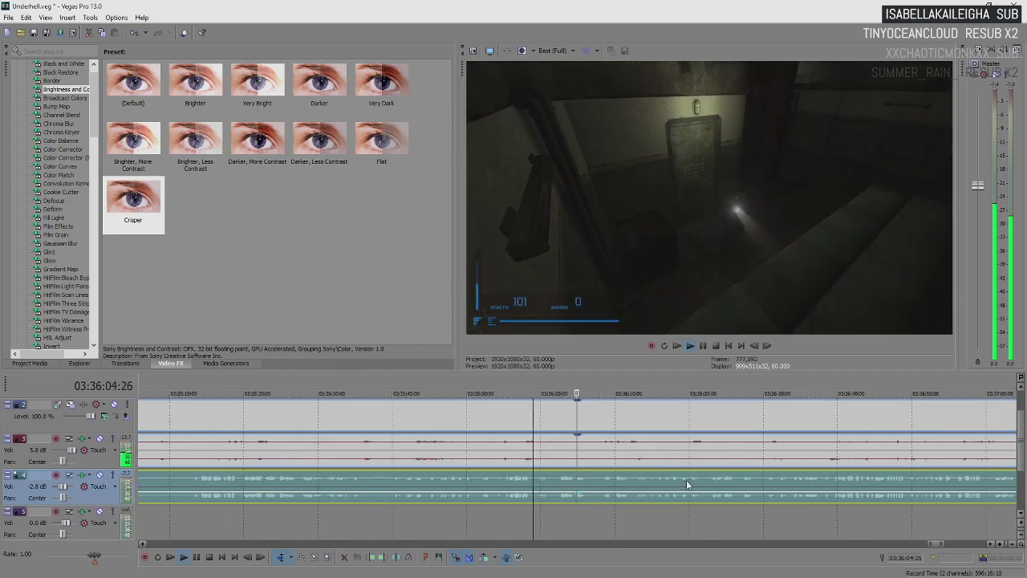
{"action": "scroll", "coordinate": [716, 485], "scroll_direction": "up", "scroll_amount": 3}
{"action": "scroll", "coordinate": [717, 485], "scroll_direction": "down", "scroll_amount": 3}
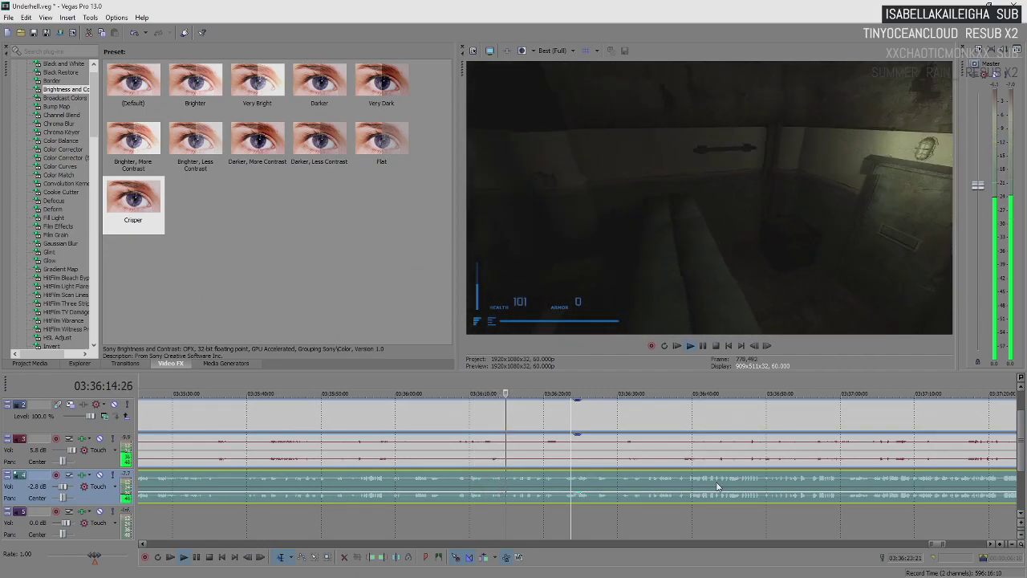
{"action": "scroll", "coordinate": [718, 487], "scroll_direction": "down", "scroll_amount": 3}
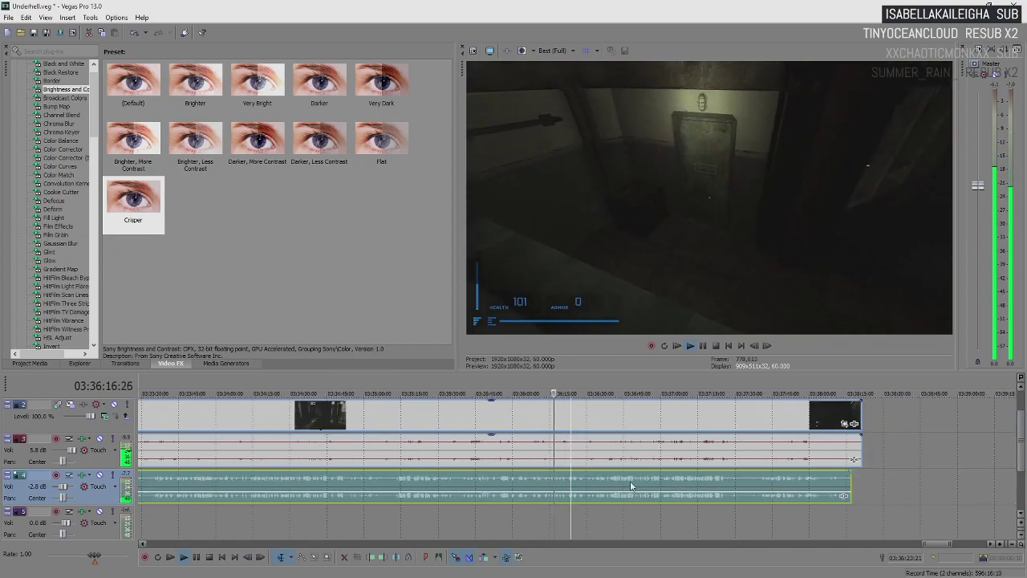
{"action": "scroll", "coordinate": [603, 487], "scroll_direction": "up", "scroll_amount": 2}
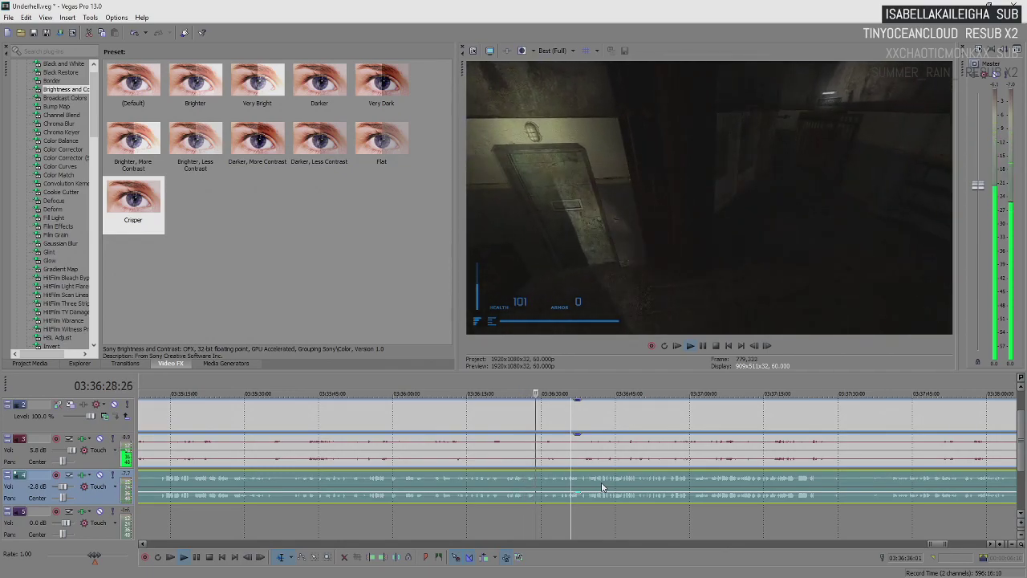
{"action": "key", "text": "space"}
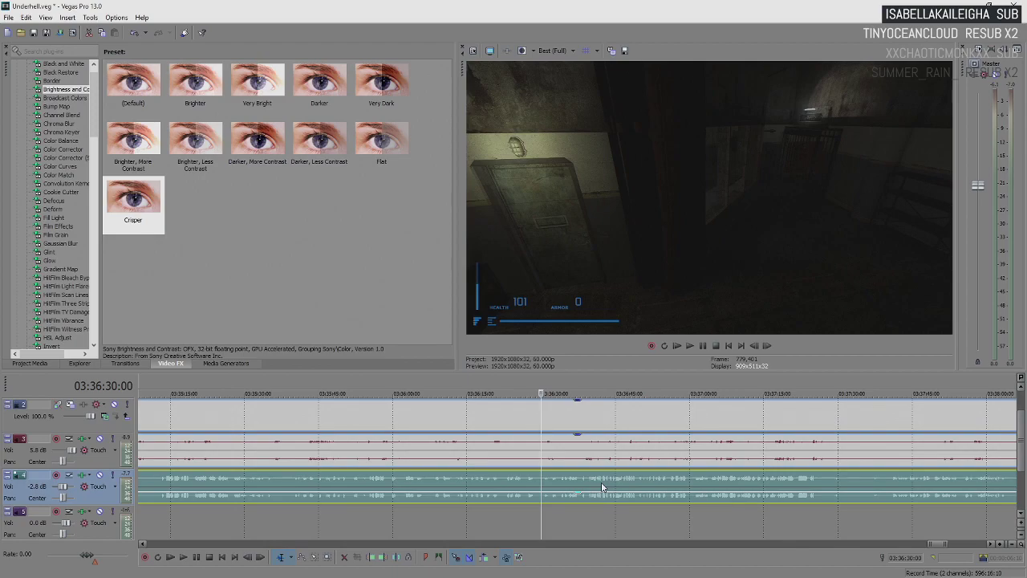
- Play the footage from 03:36:30:00 to the red death screen and stop at 03:37:30:04
{"action": "key", "text": "space"}
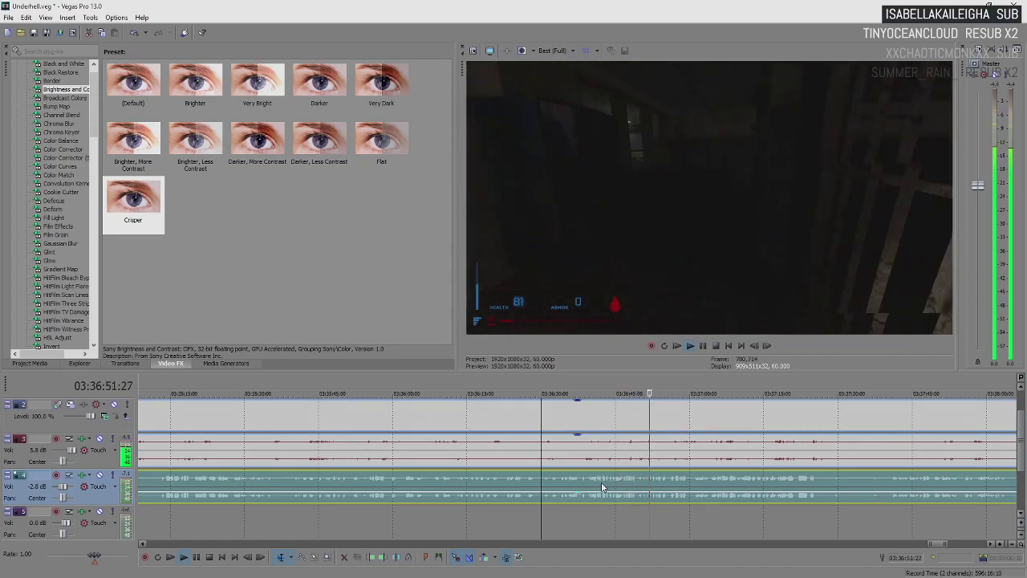
{"action": "scroll", "coordinate": [603, 487], "scroll_direction": "up", "scroll_amount": 2}
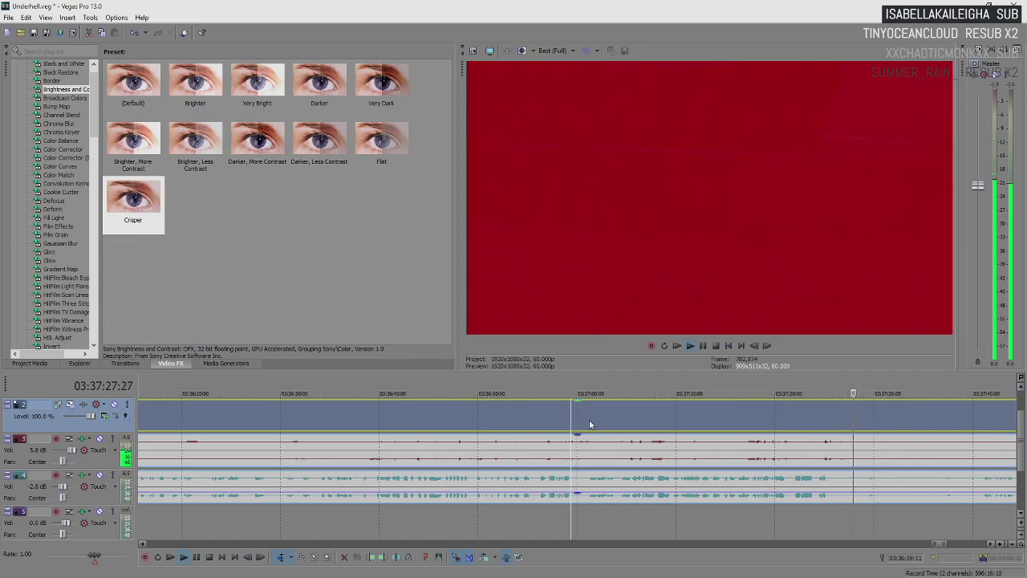
{"action": "key", "text": "Return"}
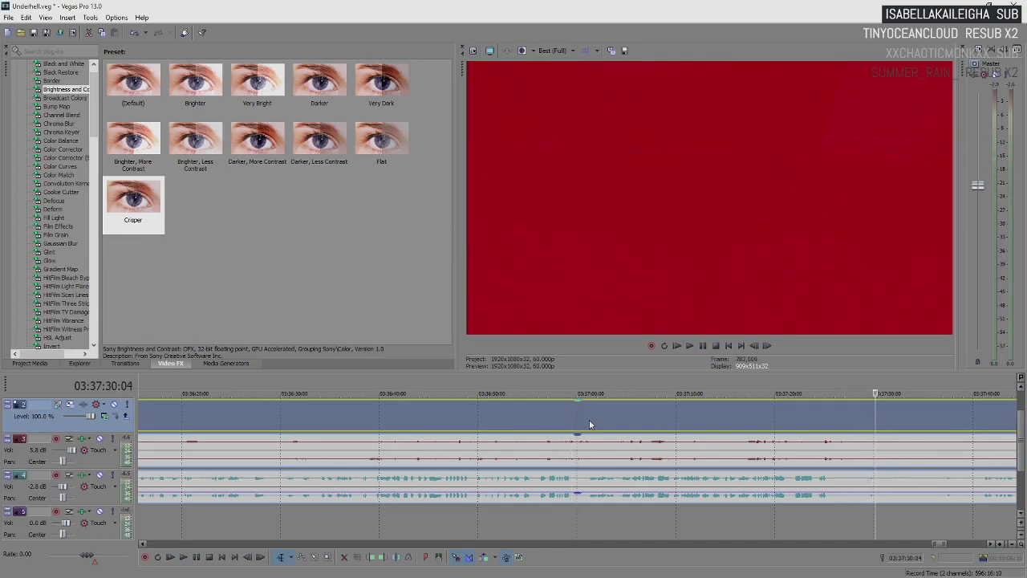
- Split the gameplay and commentary clips at 03:37:30:04 on the red screen and delete everything after the cut
{"action": "key", "text": "ctrl+v"}
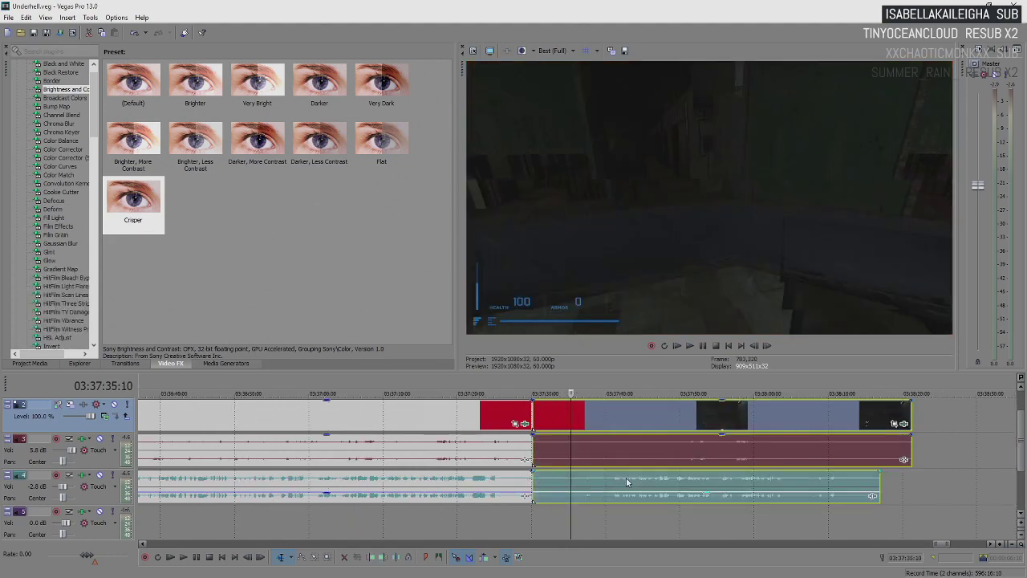
{"action": "key", "text": "Delete"}
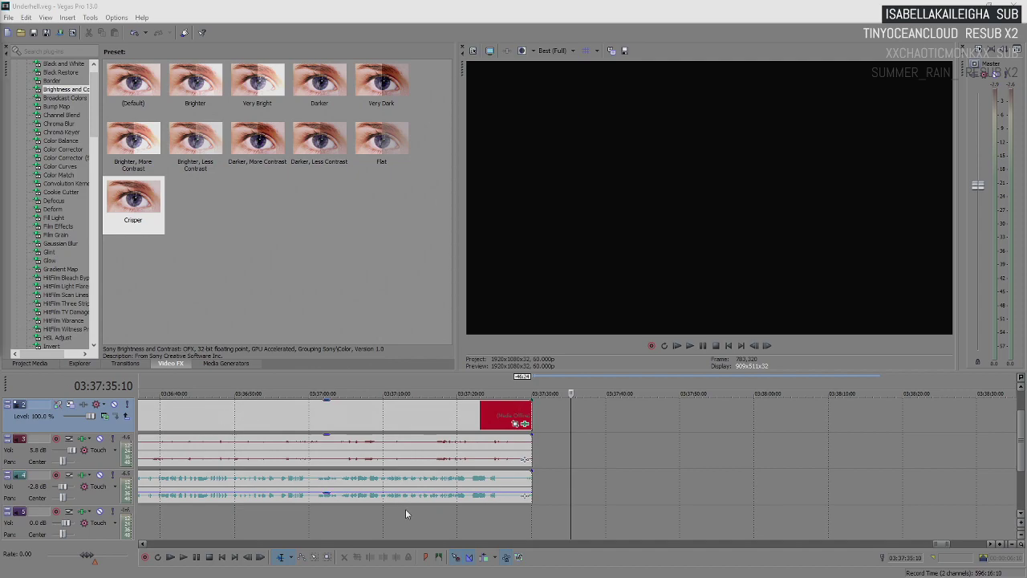
{"action": "scroll", "coordinate": [543, 454], "scroll_direction": "up", "scroll_amount": 8}
{"action": "left_click", "coordinate": [545, 455]}
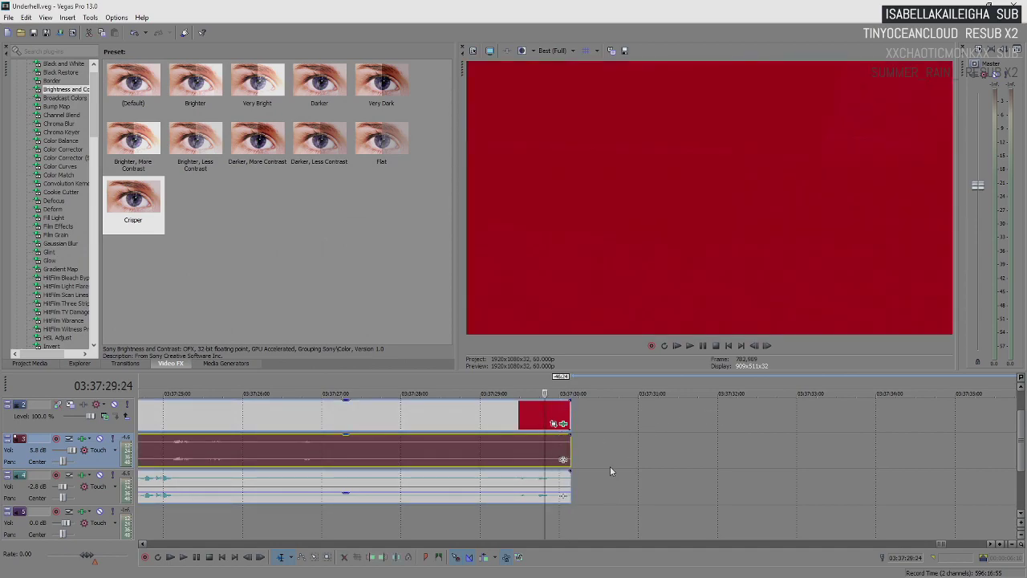
- Place the cursor just past the end of the clips, then switch to foobar2000 and audition Greatness and Antihero at several points
{"action": "left_click", "coordinate": [562, 447]}
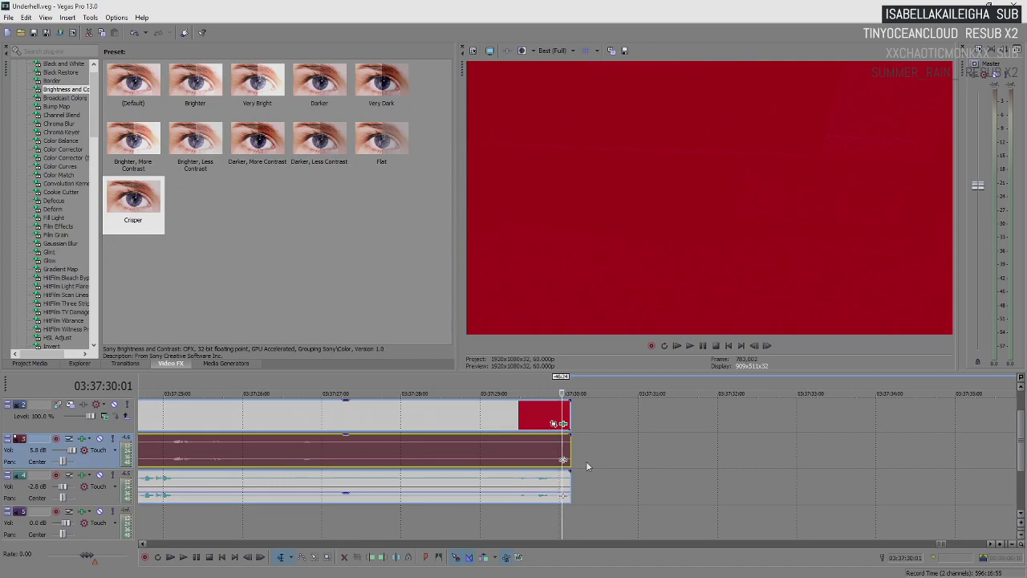
{"action": "left_click", "coordinate": [617, 445]}
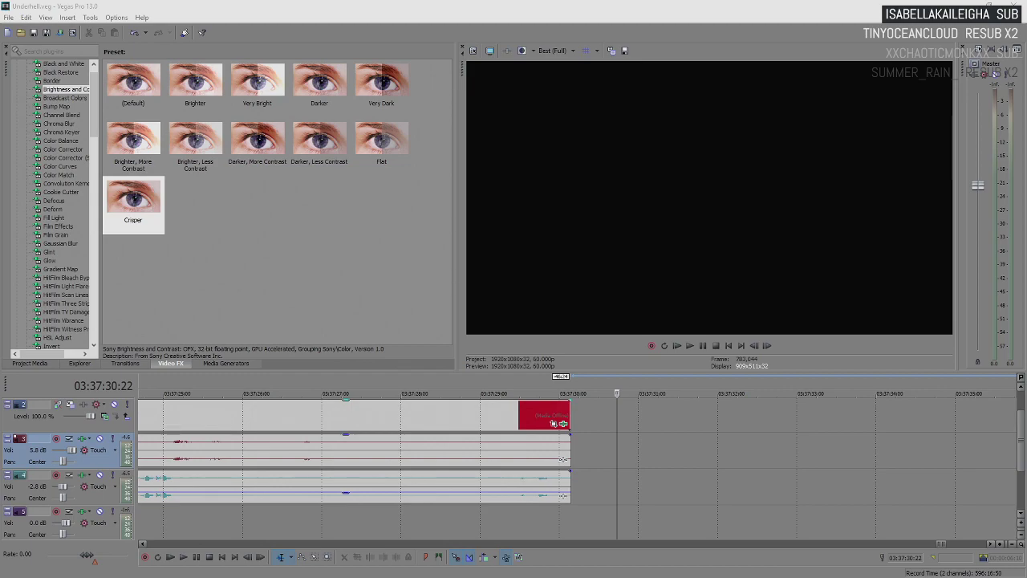
{"action": "key", "text": "alt+Tab"}
{"action": "left_click", "coordinate": [391, 229]}
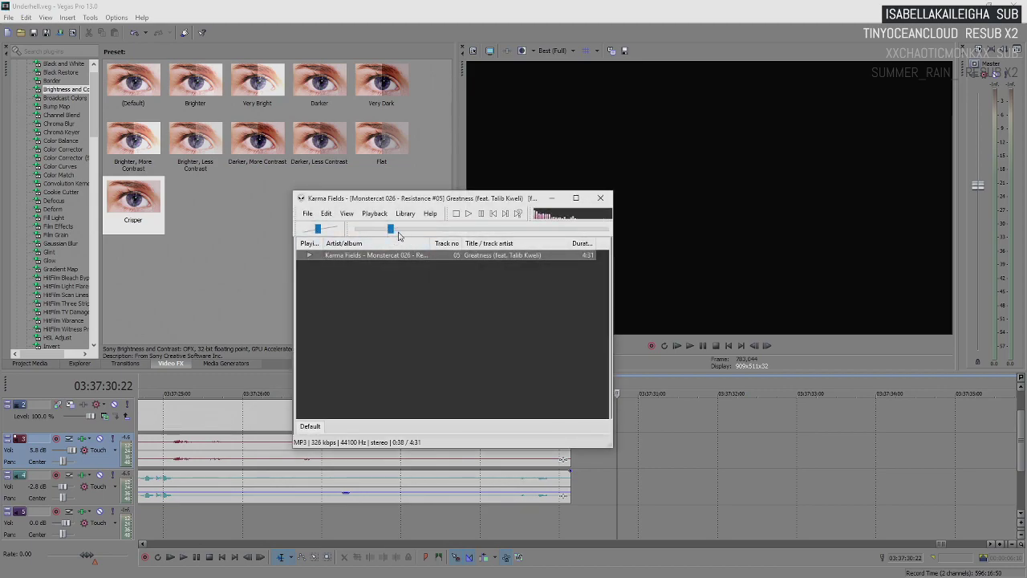
{"action": "left_click", "coordinate": [459, 229]}
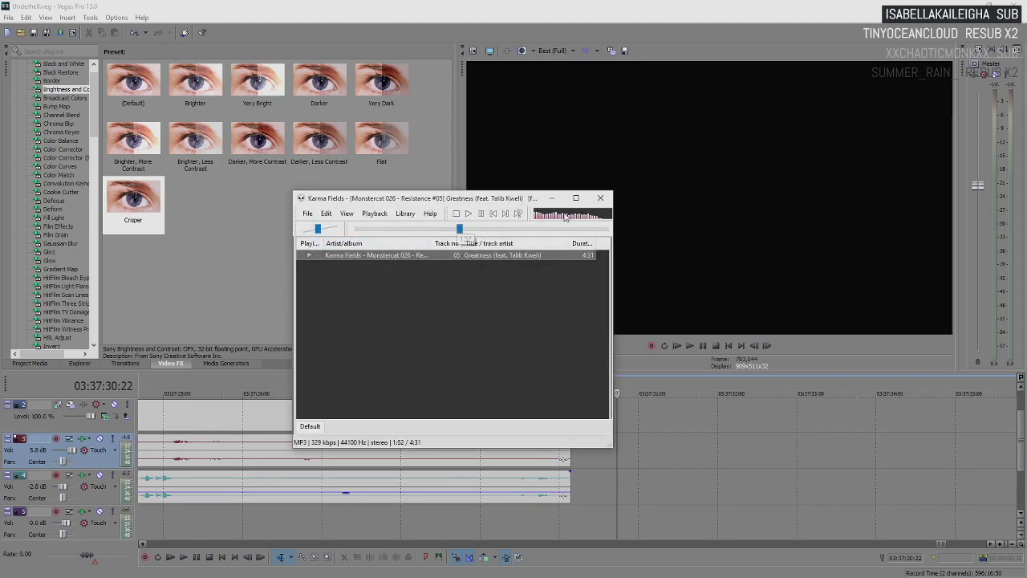
{"action": "left_click_drag", "start_coordinate": [513, 256], "coordinate": [562, 422]}
{"action": "key", "text": "alt+Tab"}
{"action": "left_click", "coordinate": [402, 230]}
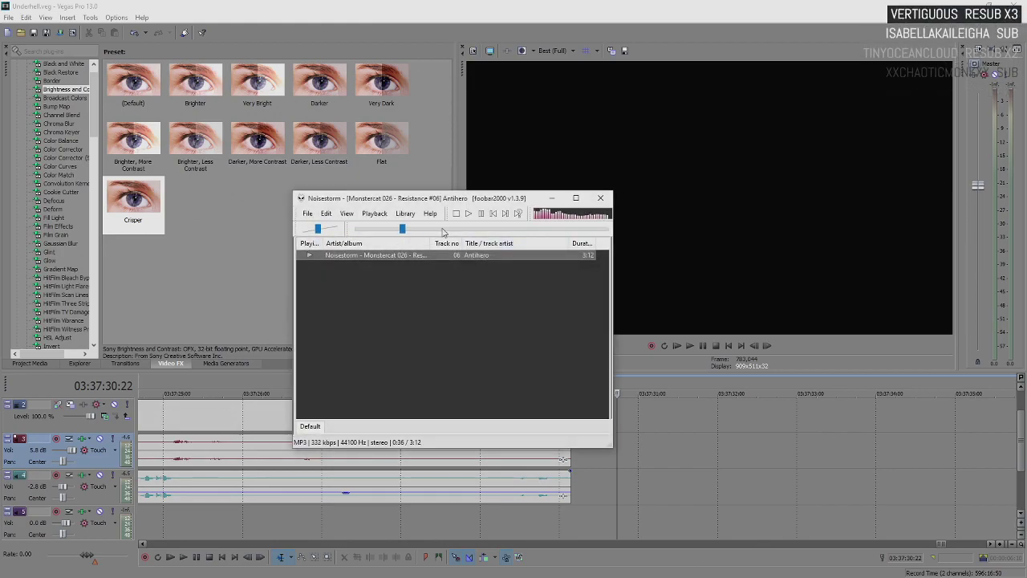
{"action": "left_click", "coordinate": [600, 198]}
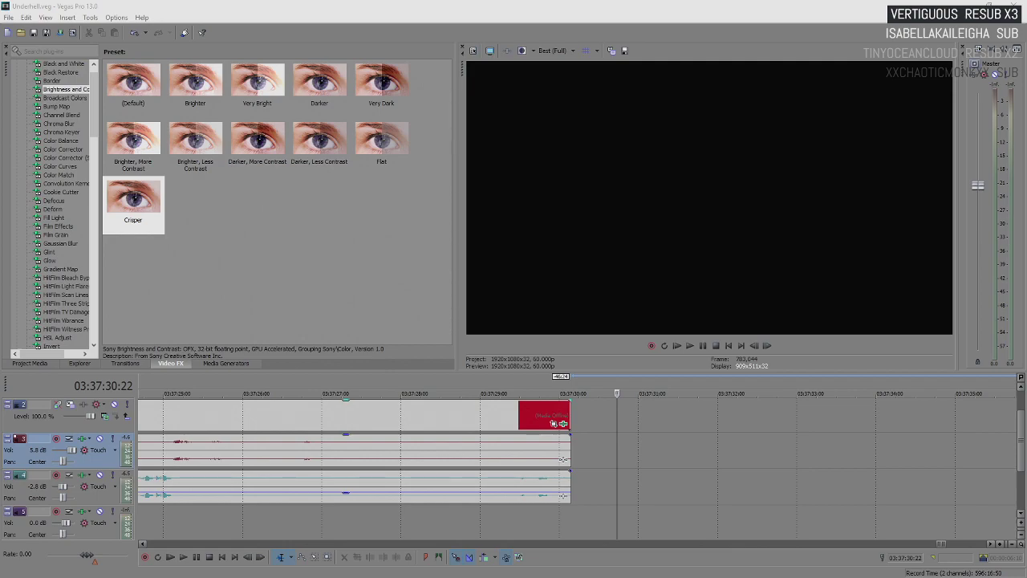
- Audition They Just Haven't Seen It and Into The Wild in foobar2000, skipping ahead to sample each track
{"action": "key", "text": "alt+Tab"}
{"action": "left_click", "coordinate": [380, 230]}
{"action": "left_click", "coordinate": [427, 229]}
{"action": "left_click", "coordinate": [444, 230]}
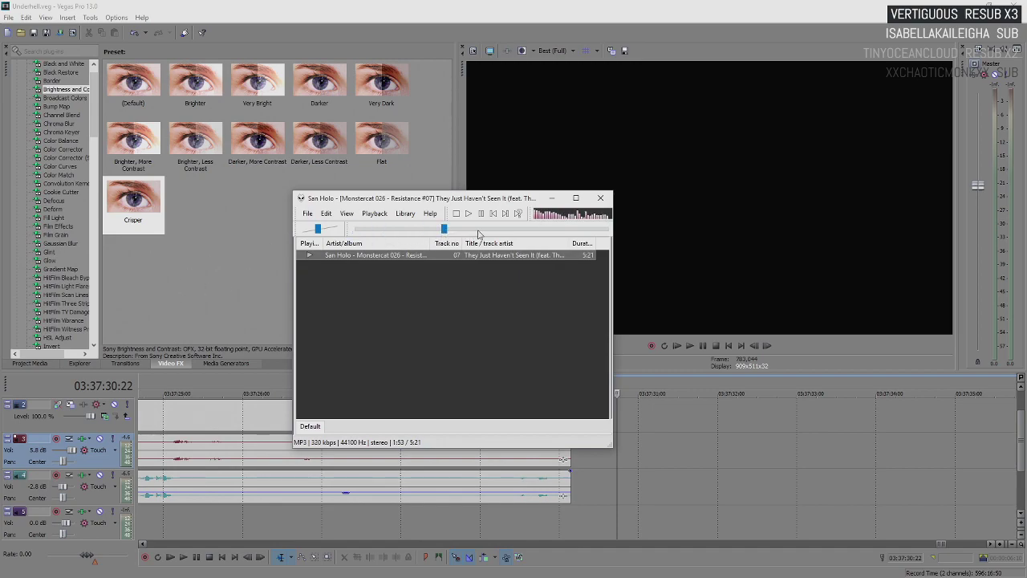
{"action": "left_click", "coordinate": [600, 197]}
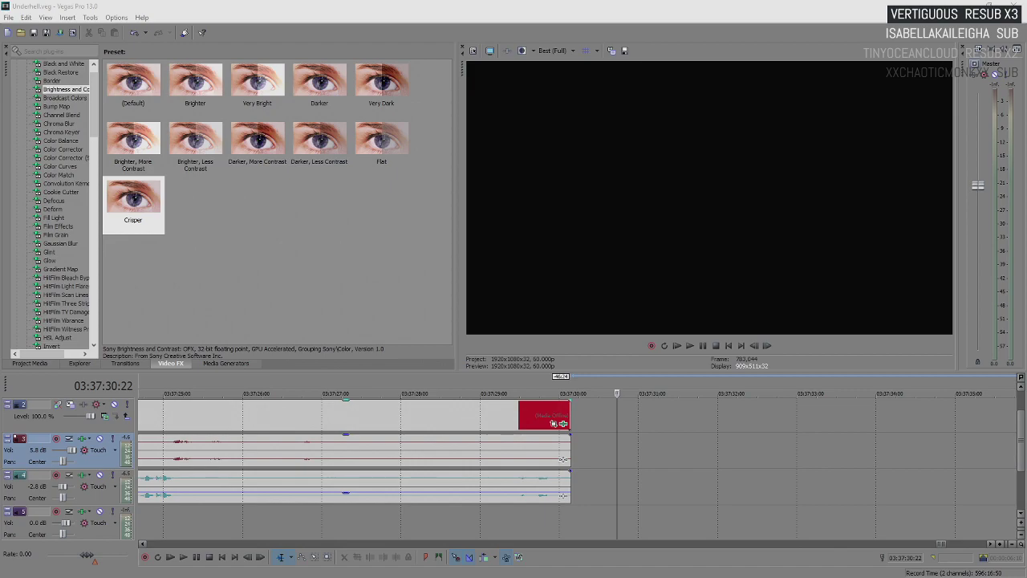
{"action": "key", "text": "alt+Tab"}
{"action": "left_click", "coordinate": [425, 231]}
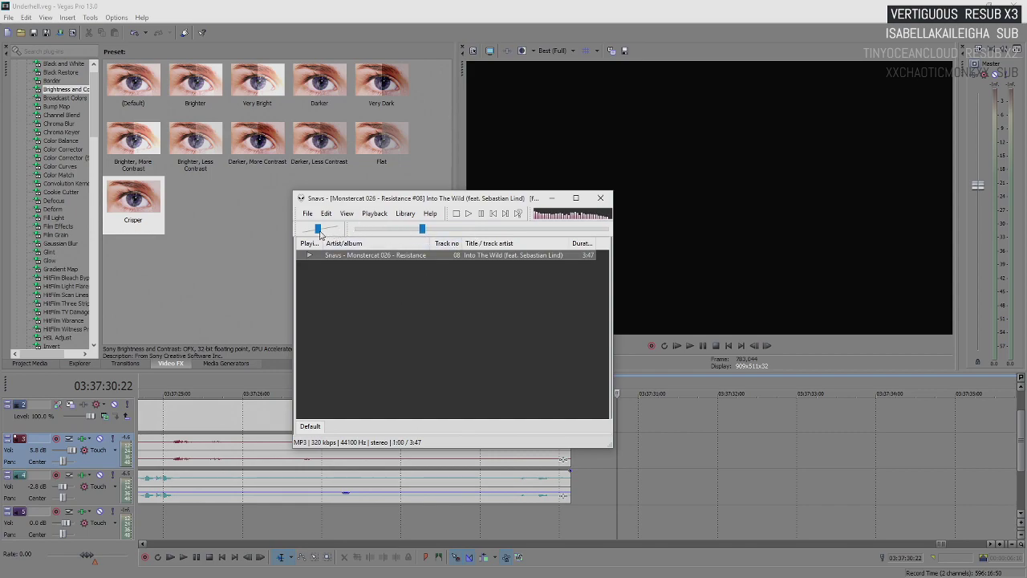
{"action": "left_click", "coordinate": [601, 199]}
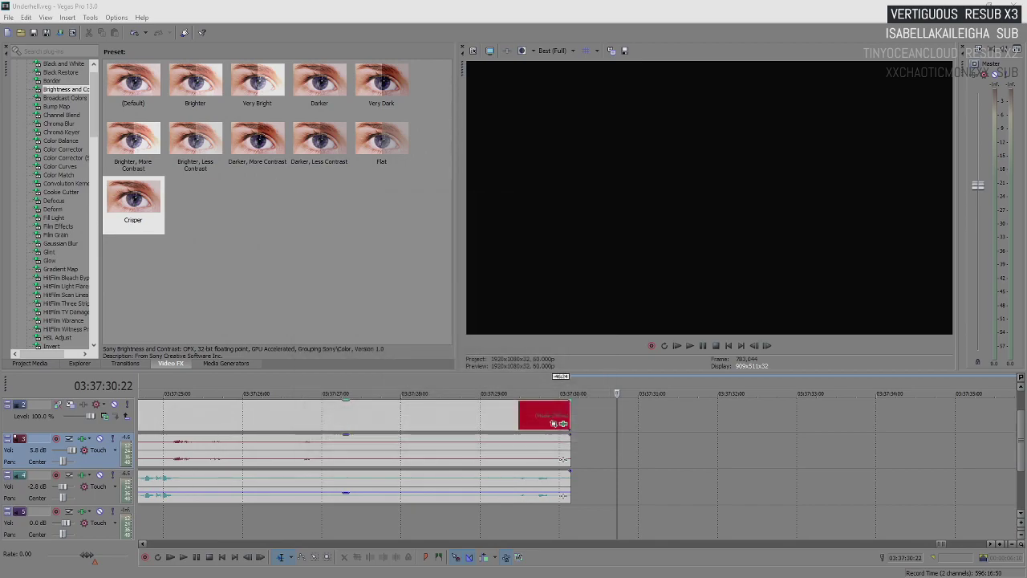
- Audition On My Way Up in foobar2000, sampling it at around one minute in
{"action": "key", "text": "alt+Tab"}
{"action": "left_click_drag", "start_coordinate": [398, 231], "coordinate": [437, 232]}
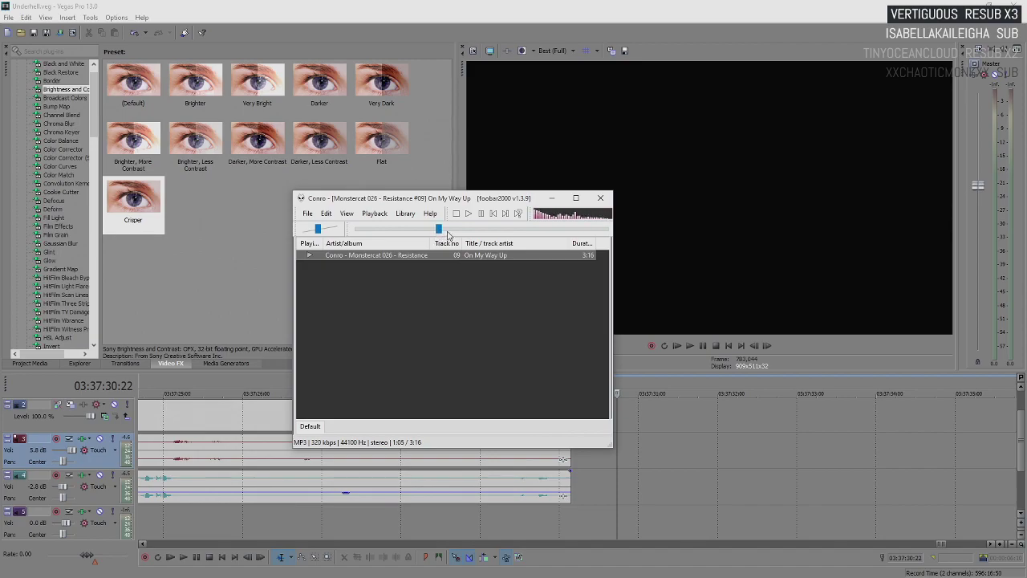
{"action": "left_click_drag", "start_coordinate": [433, 231], "coordinate": [419, 233]}
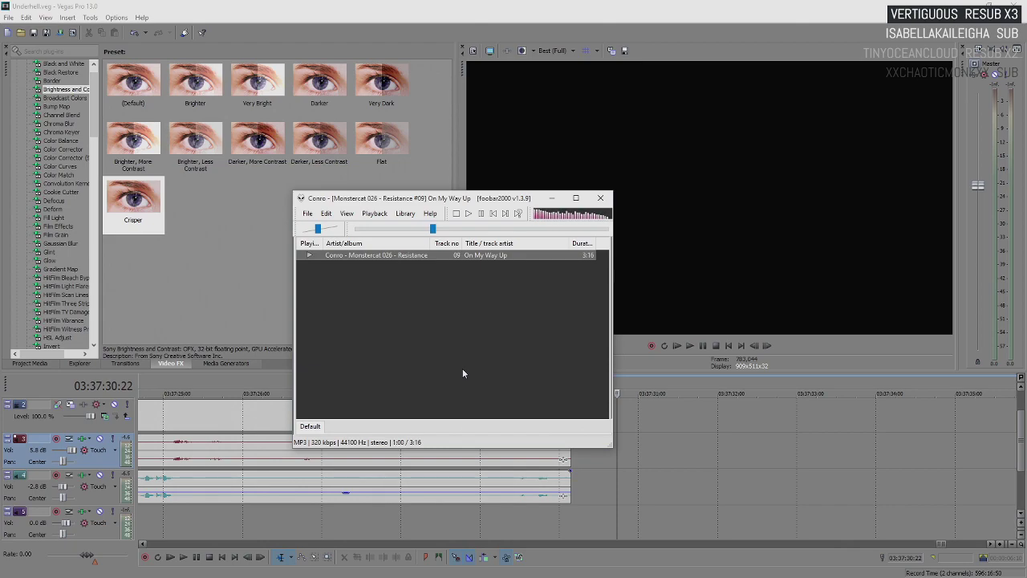
{"action": "left_click", "coordinate": [600, 198]}
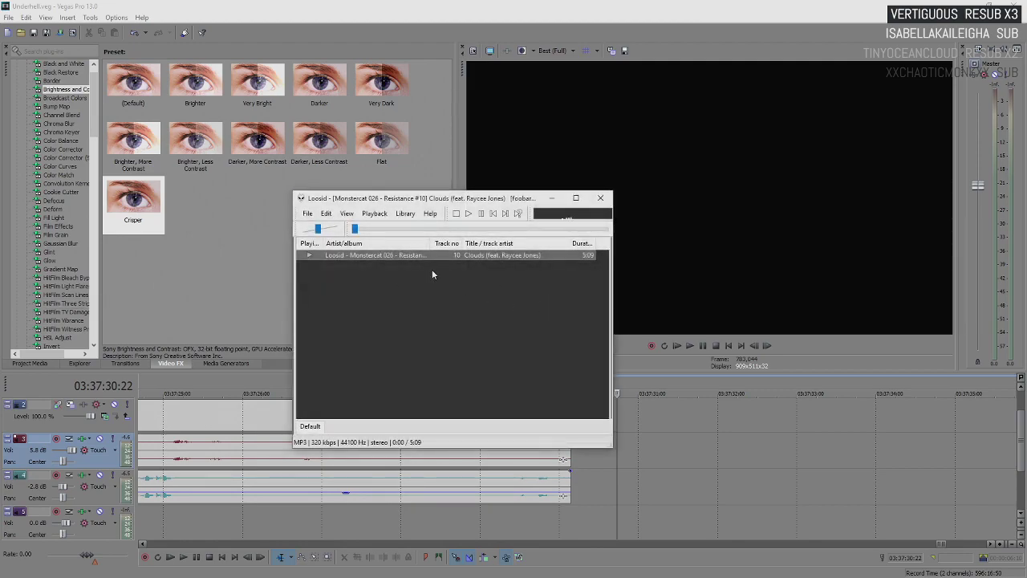
- Audition Clouds and On Fire in foobar2000, sampling several points of the tracks
{"action": "left_click", "coordinate": [430, 244]}
{"action": "left_click", "coordinate": [428, 230]}
{"action": "left_click", "coordinate": [436, 230]}
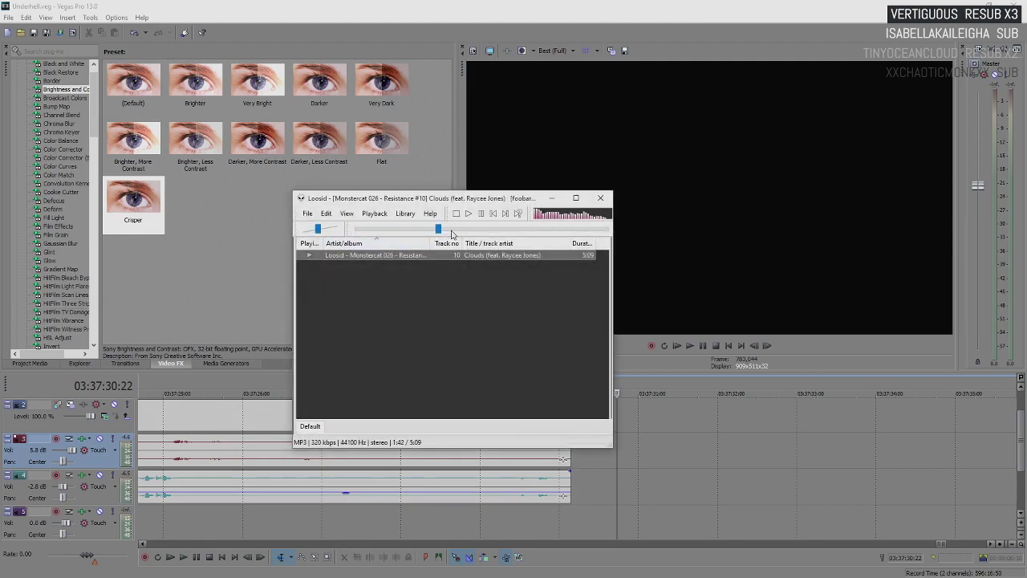
{"action": "left_click", "coordinate": [460, 230]}
{"action": "left_click", "coordinate": [600, 197]}
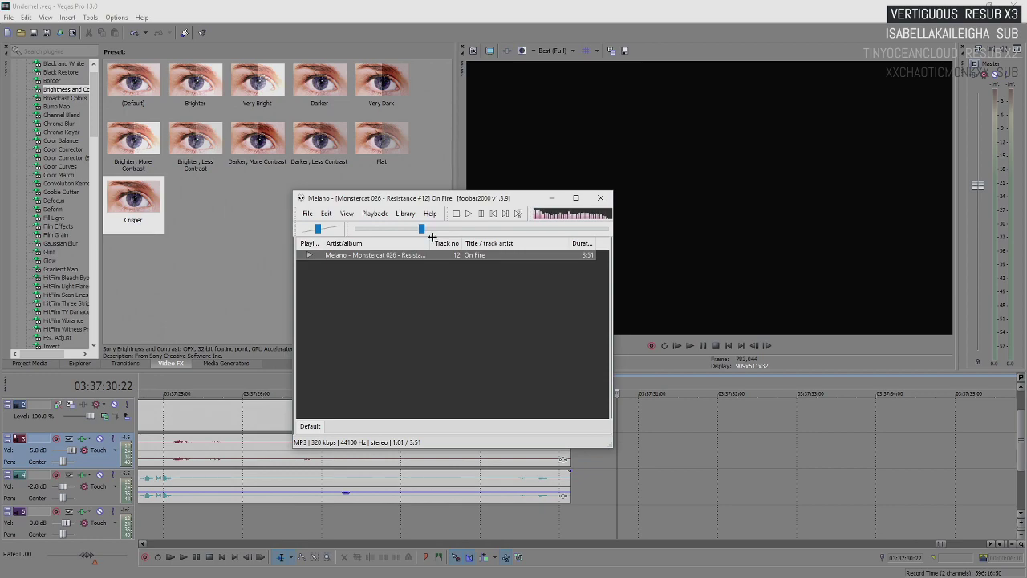
{"action": "left_click", "coordinate": [601, 201]}
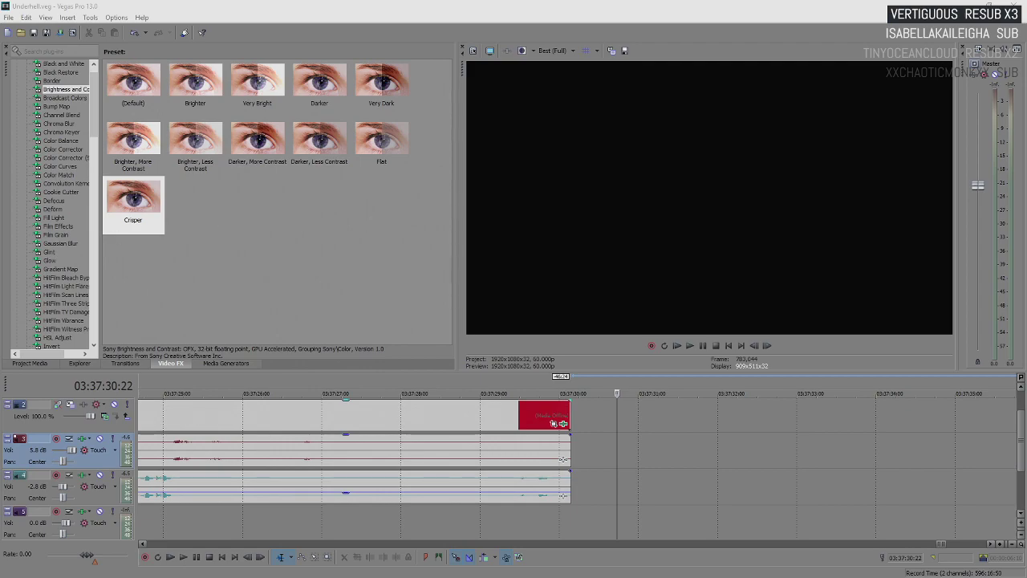
- Audition Malicious and add its MP3 to audio track 5, just after the end of the gameplay clips
{"action": "key", "text": "alt+Tab"}
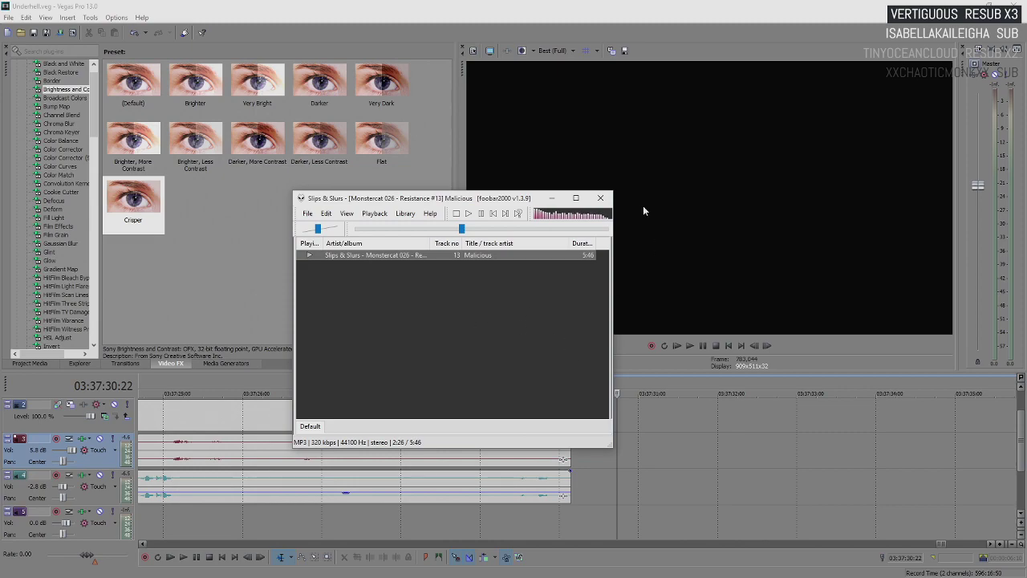
{"action": "left_click", "coordinate": [600, 198]}
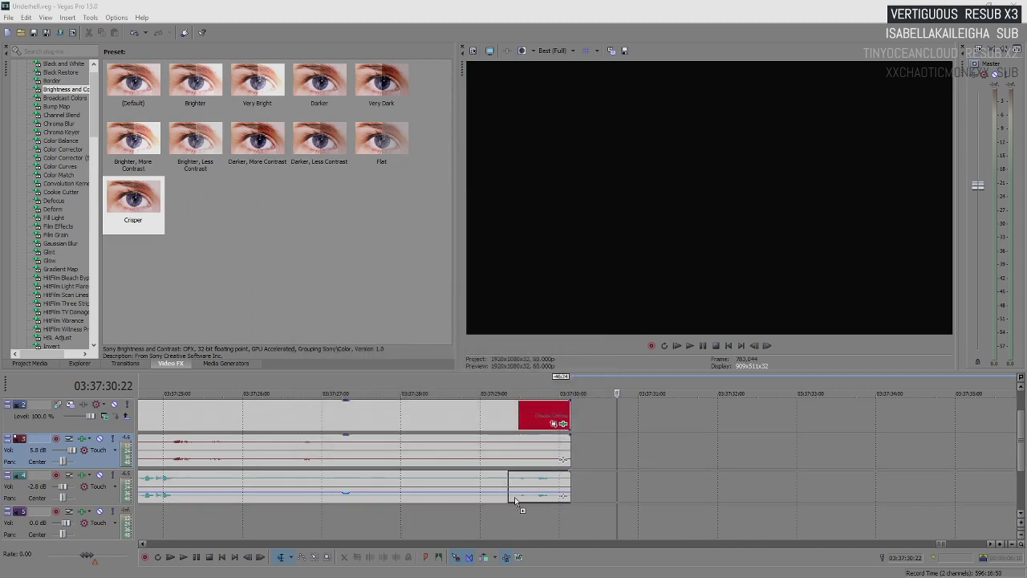
{"action": "left_click_drag", "start_coordinate": [591, 514], "coordinate": [591, 514]}
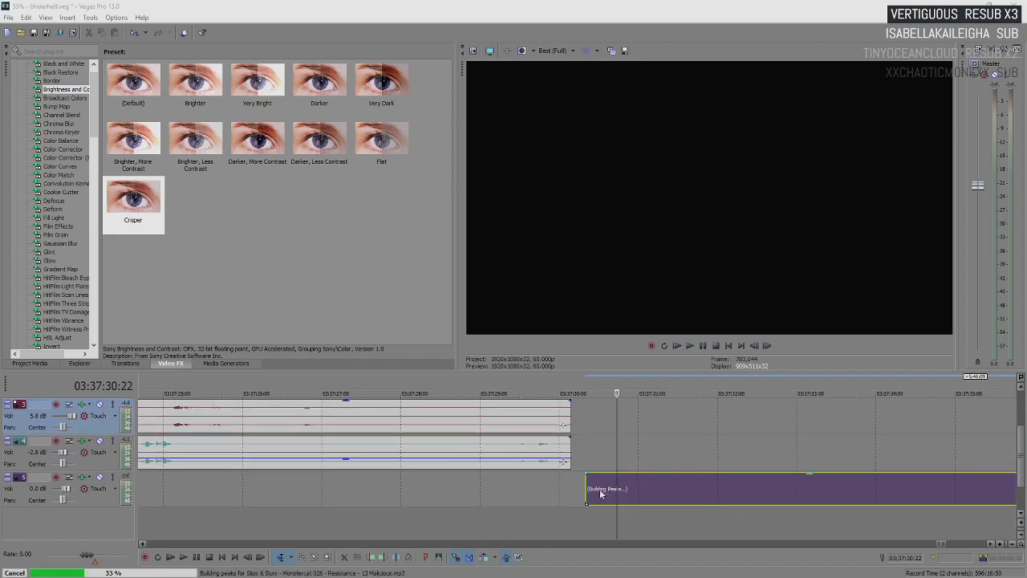
- Examine the Malicious waveform and listen to the music from about 03:37:42 to 03:37:43:29
{"action": "left_click", "coordinate": [608, 492]}
{"action": "scroll", "coordinate": [607, 495], "scroll_direction": "down", "scroll_amount": 4}
{"action": "scroll", "coordinate": [707, 482], "scroll_direction": "down", "scroll_amount": 3}
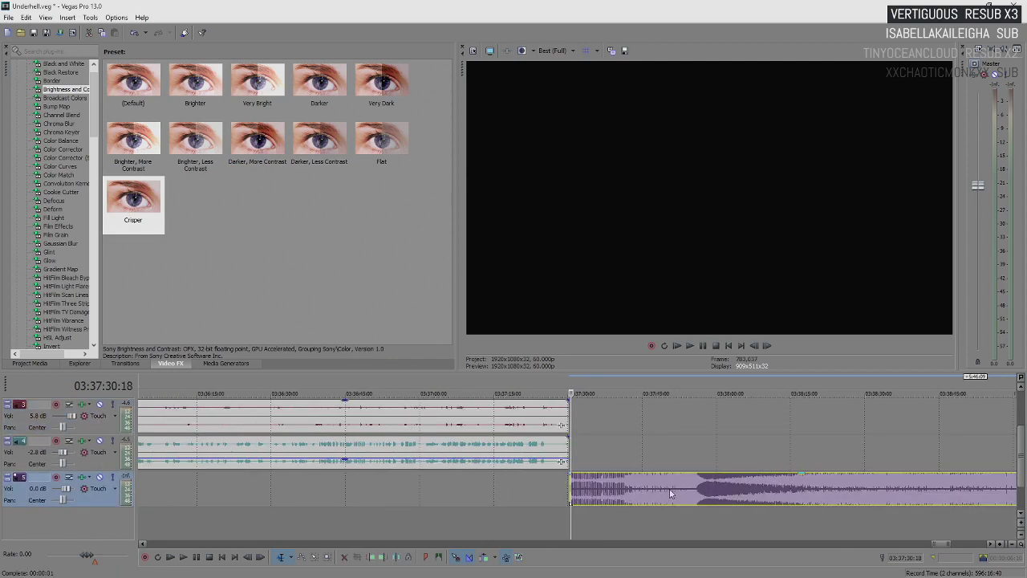
{"action": "left_click", "coordinate": [627, 485]}
{"action": "key", "text": "space"}
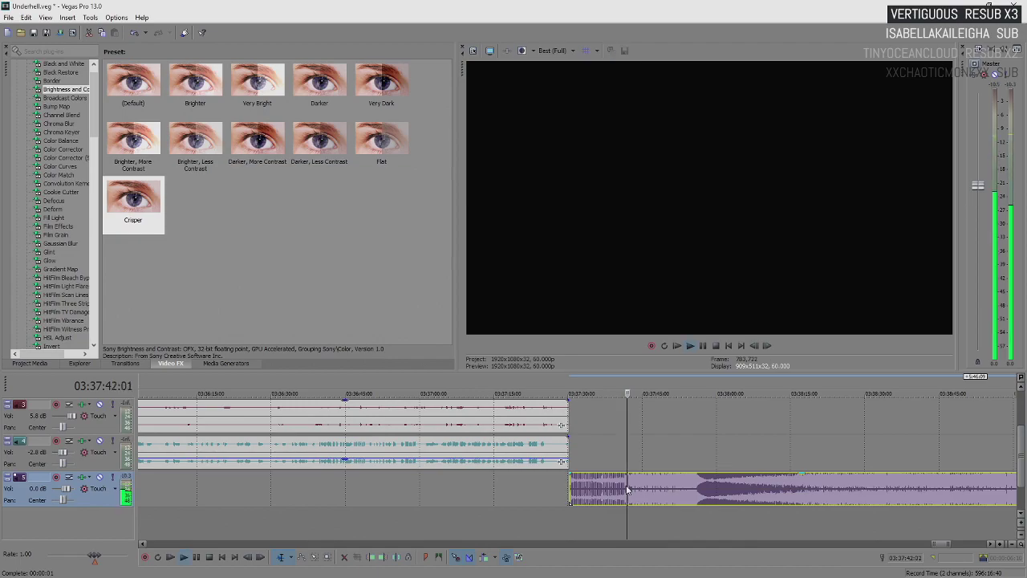
{"action": "scroll", "coordinate": [627, 485], "scroll_direction": "up", "scroll_amount": 5}
{"action": "scroll", "coordinate": [627, 484], "scroll_direction": "down", "scroll_amount": 3}
{"action": "scroll", "coordinate": [627, 484], "scroll_direction": "down", "scroll_amount": 4}
{"action": "key", "text": "space"}
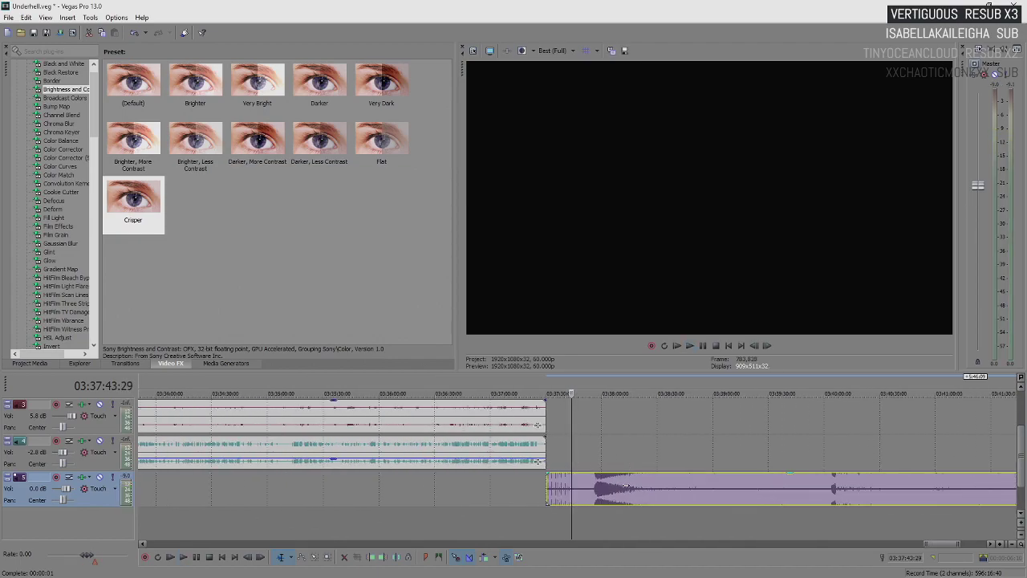
- Listen to the music from 03:40:02:02, then around 03:38:49 to 03:39:01, looking for a suitable passage
{"action": "left_click", "coordinate": [828, 486]}
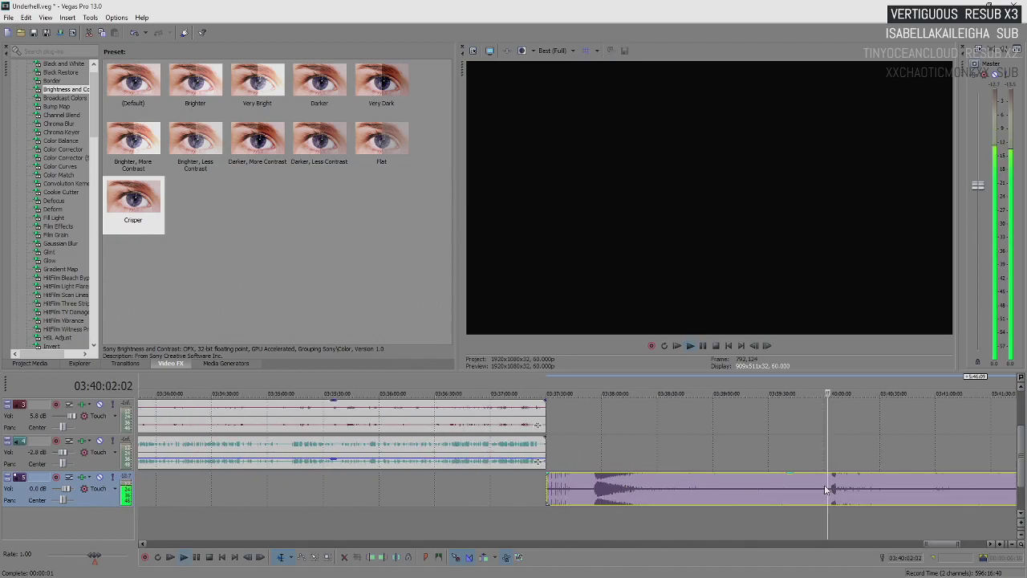
{"action": "key", "text": "space"}
{"action": "scroll", "coordinate": [826, 485], "scroll_direction": "up", "scroll_amount": 5}
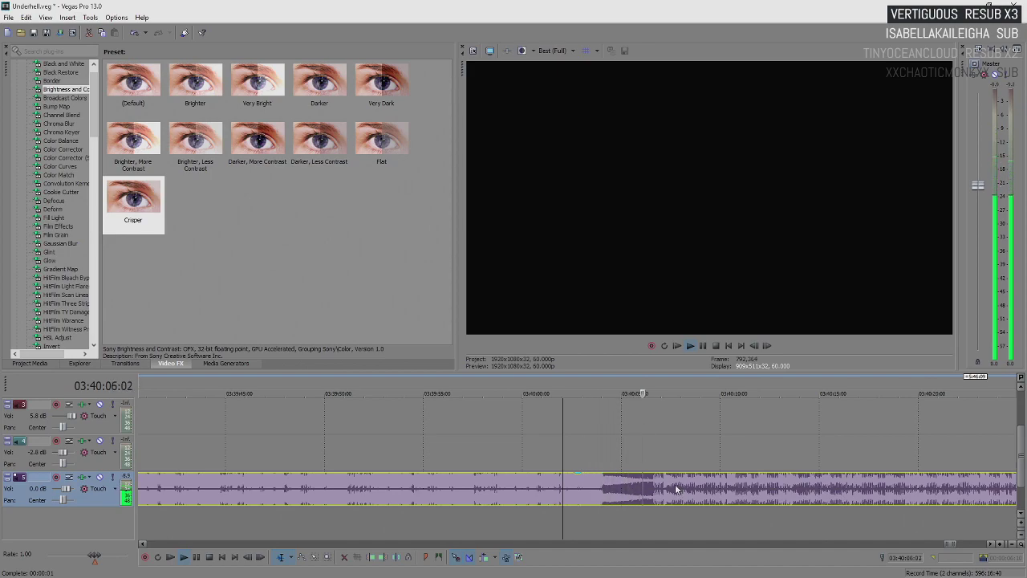
{"action": "scroll", "coordinate": [675, 488], "scroll_direction": "down", "scroll_amount": 5}
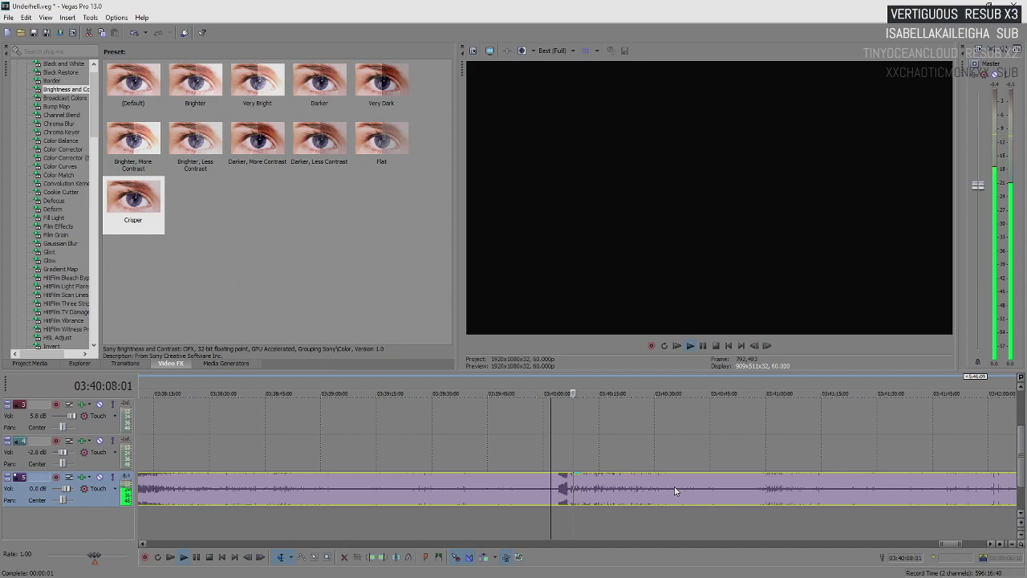
{"action": "left_click", "coordinate": [455, 486]}
{"action": "left_click", "coordinate": [359, 487]}
{"action": "scroll", "coordinate": [359, 487], "scroll_direction": "up", "scroll_amount": 4}
{"action": "scroll", "coordinate": [565, 496], "scroll_direction": "down", "scroll_amount": 2}
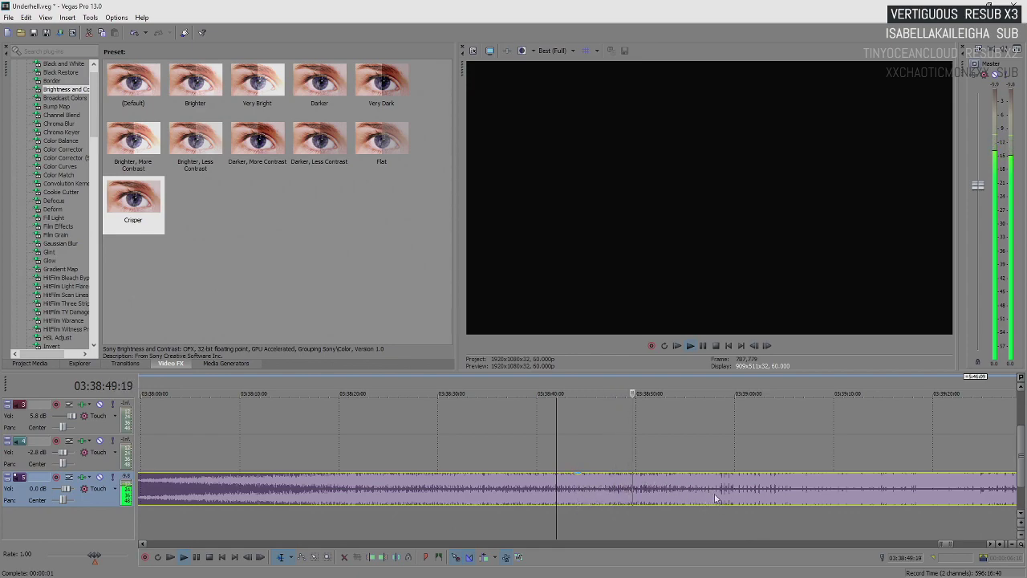
{"action": "scroll", "coordinate": [711, 480], "scroll_direction": "down", "scroll_amount": 1}
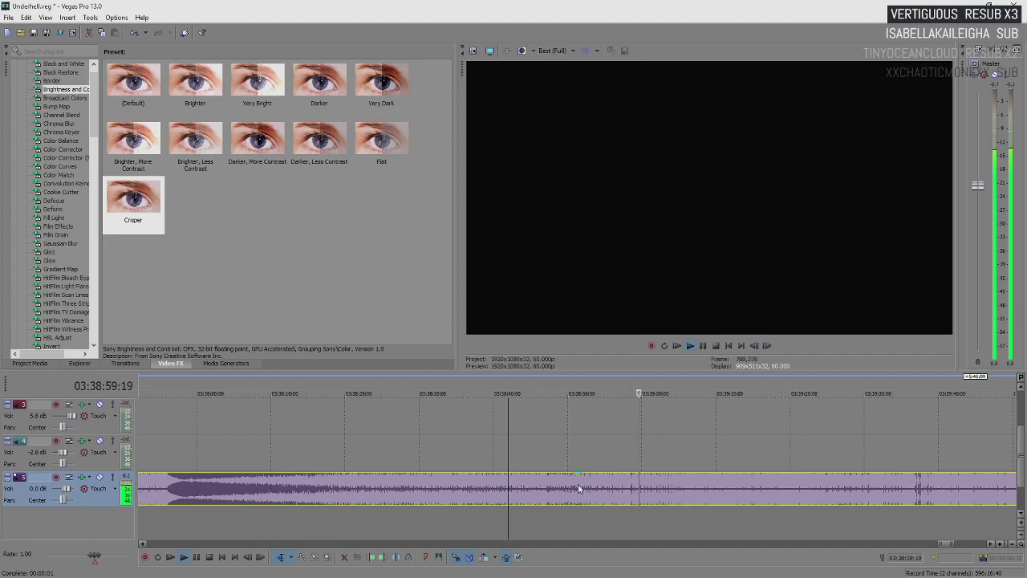
- Cut off the music before 03:38:28:25 and move the remaining part back to overlap the end of the gameplay clips
{"action": "key", "text": "Return"}
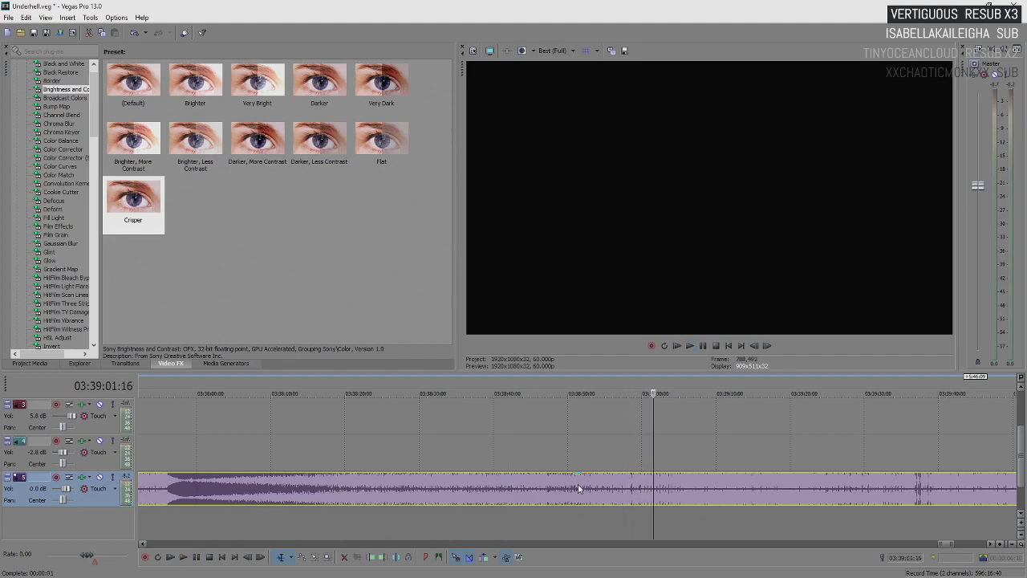
{"action": "scroll", "coordinate": [417, 486], "scroll_direction": "down", "scroll_amount": 4}
{"action": "mouse_move", "coordinate": [465, 489]}
{"action": "left_mouse_down"}
{"action": "mouse_move", "coordinate": [571, 489]}
{"action": "mouse_move", "coordinate": [472, 492]}
{"action": "left_mouse_up"}
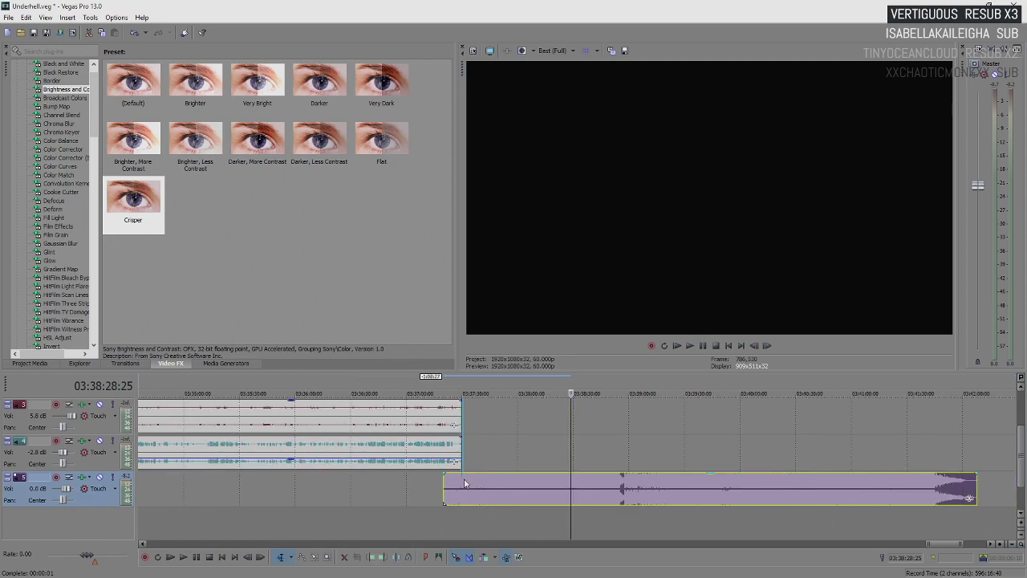
{"action": "left_click", "coordinate": [462, 492]}
- Shift the music clip earlier to start at about 03:37:00, lining up its beat change with the clips' end on the red screen
{"action": "scroll", "coordinate": [605, 496], "scroll_direction": "up", "scroll_amount": 5}
{"action": "left_click_drag", "start_coordinate": [606, 496], "coordinate": [523, 488]}
{"action": "key", "text": "Return"}
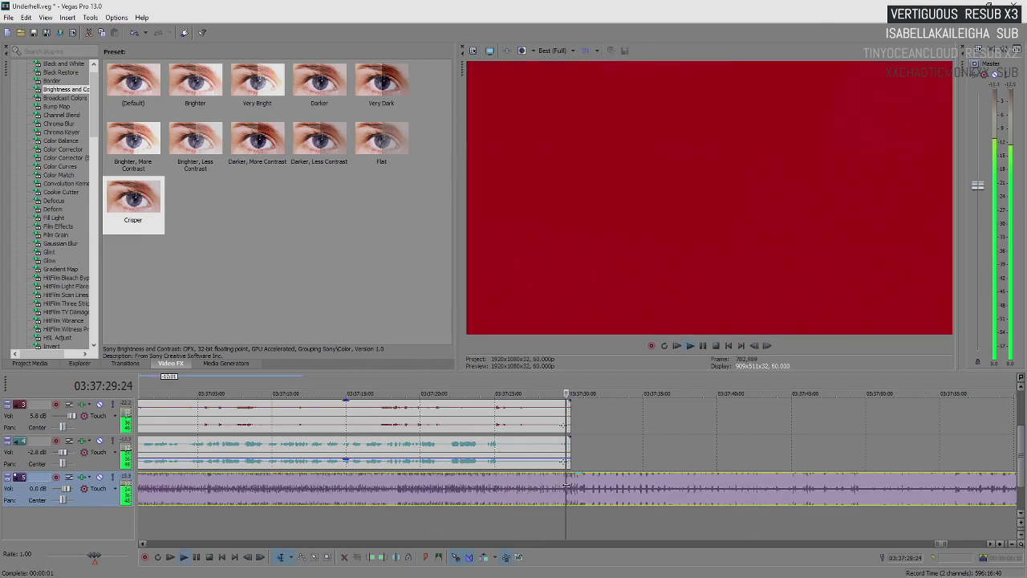
{"action": "scroll", "coordinate": [573, 491], "scroll_direction": "up", "scroll_amount": 4}
{"action": "key", "text": "Return"}
{"action": "left_click_drag", "start_coordinate": [587, 494], "coordinate": [535, 480]}
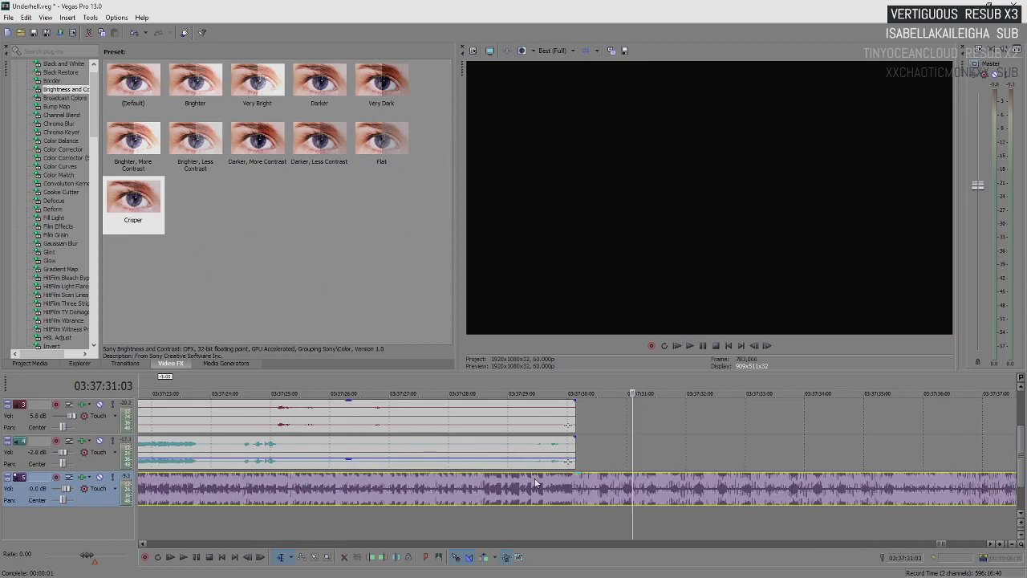
{"action": "scroll", "coordinate": [538, 482], "scroll_direction": "down", "scroll_amount": 5}
- Play the footage from 03:36:54:01 to about 03:36:57:06 to check the lead-up to the music
{"action": "left_click", "coordinate": [295, 483]}
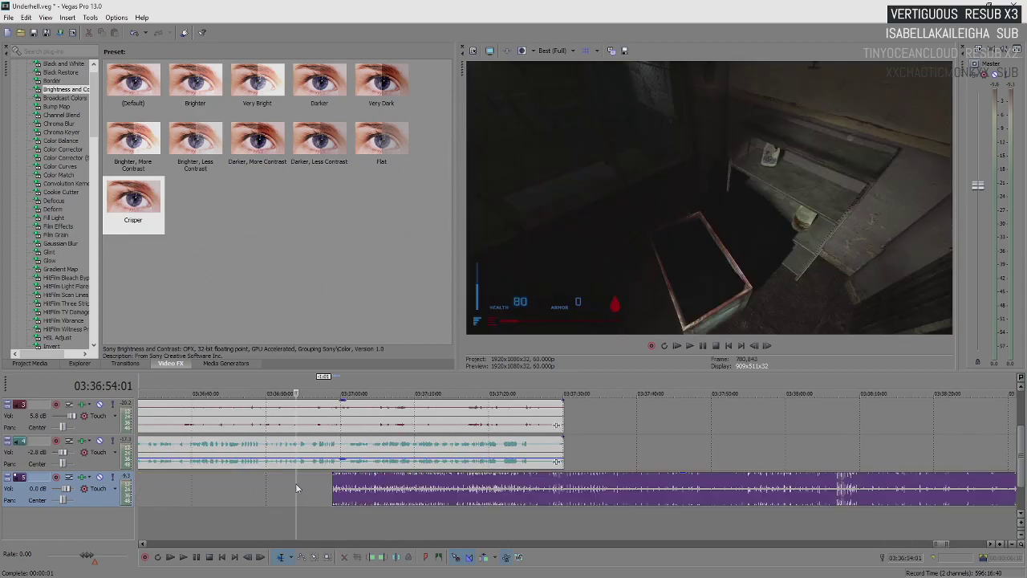
{"action": "scroll", "coordinate": [295, 483], "scroll_direction": "down", "scroll_amount": 2}
{"action": "key", "text": "space"}
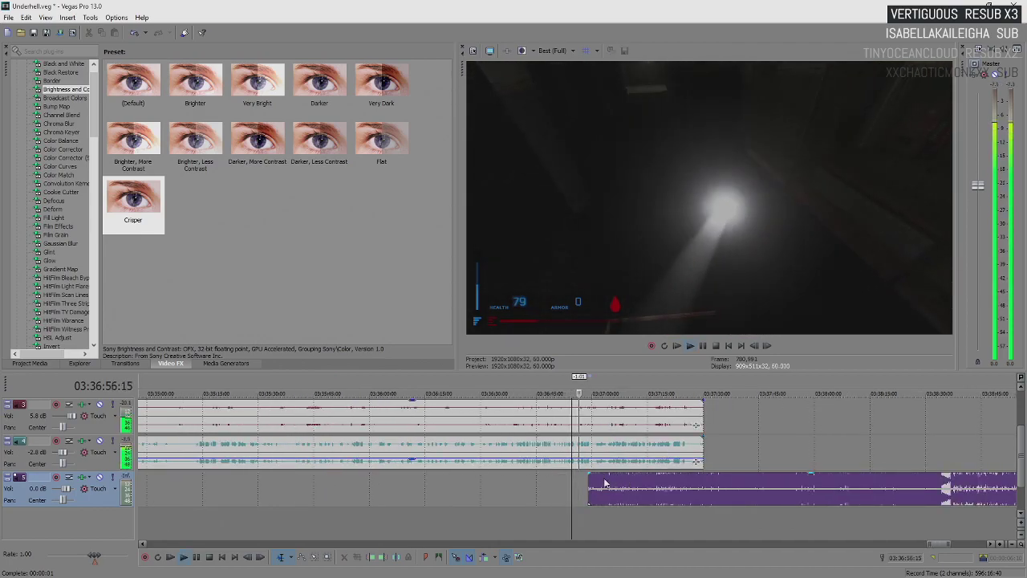
{"action": "key", "text": "space"}
- Fade the music in from 03:36:57:06 up to the end of the gameplay clips, using the slow fade curve
{"action": "scroll", "coordinate": [617, 498], "scroll_direction": "up", "scroll_amount": 3}
{"action": "left_click_drag", "start_coordinate": [598, 484], "coordinate": [866, 484]}
{"action": "scroll", "coordinate": [788, 488], "scroll_direction": "down", "scroll_amount": 5}
{"action": "left_click_drag", "start_coordinate": [621, 482], "coordinate": [656, 481]}
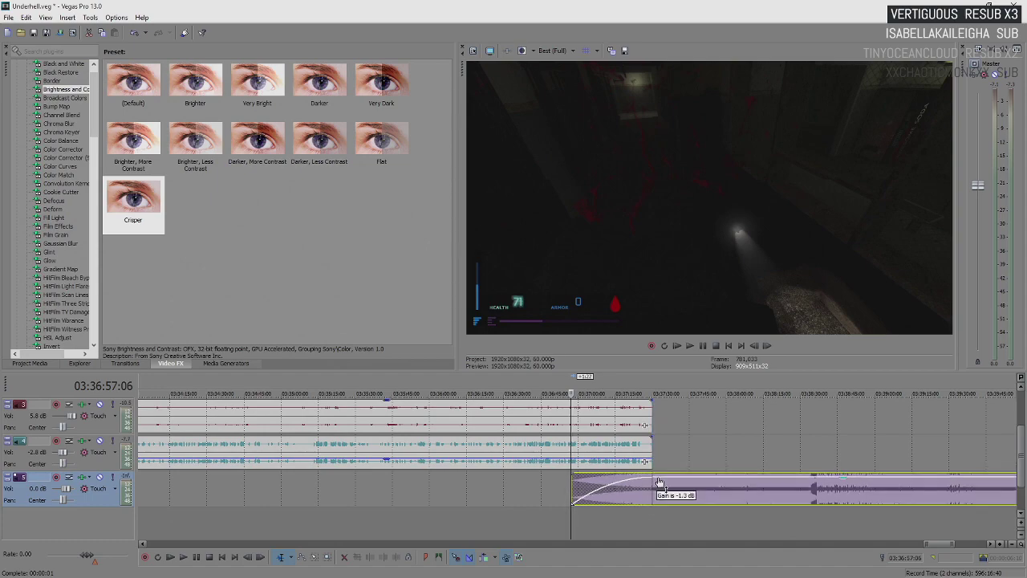
{"action": "right_click", "coordinate": [648, 482]}
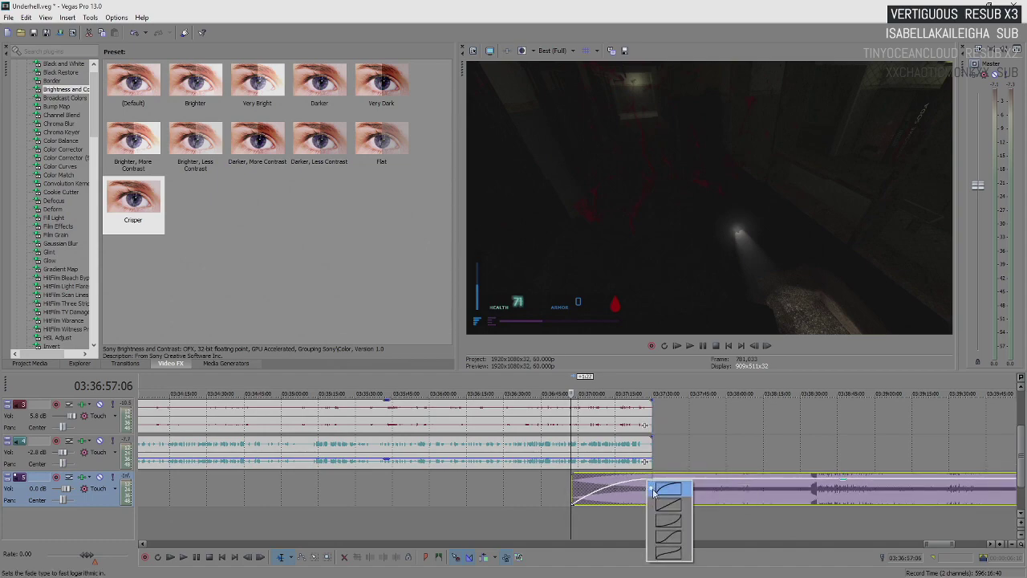
{"action": "left_click", "coordinate": [673, 521]}
- Play the ending from 03:36:57:06 to 03:37:28:28 to check the music's fade-in
{"action": "key", "text": "space"}
{"action": "scroll", "coordinate": [572, 493], "scroll_direction": "up", "scroll_amount": 3}
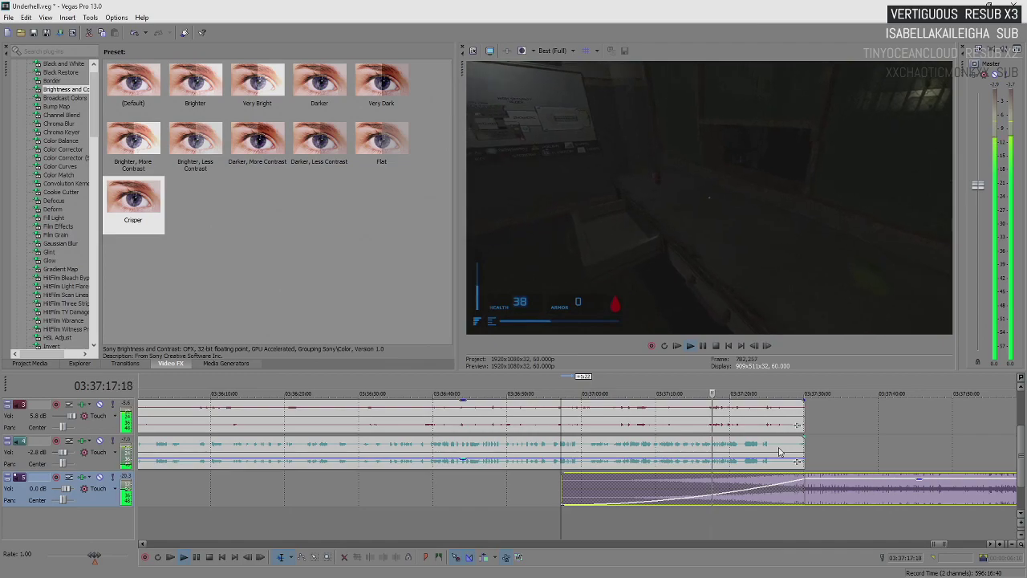
{"action": "scroll", "coordinate": [775, 448], "scroll_direction": "up", "scroll_amount": 3}
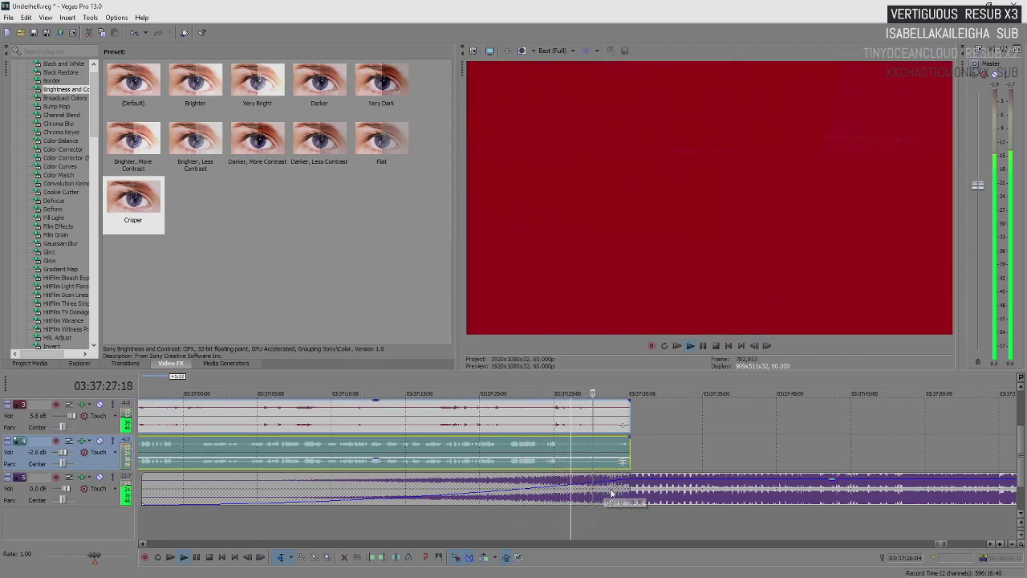
{"action": "key", "text": "Return"}
- Split the track 4 audio at 03:37:28:28, raise the gain of the short end piece and play it back
{"action": "key", "text": "s"}
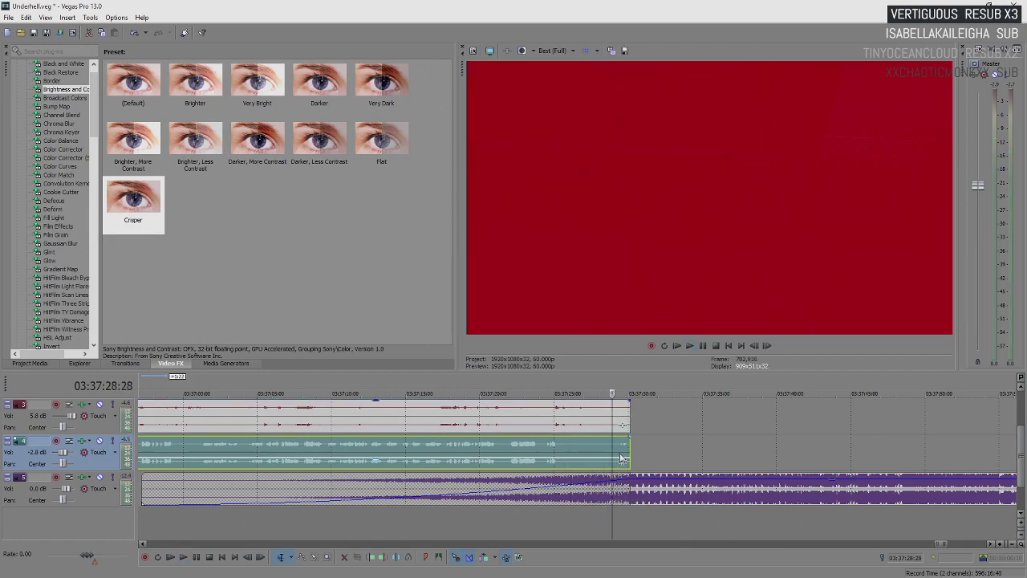
{"action": "left_click", "coordinate": [622, 459]}
{"action": "key", "text": "space"}
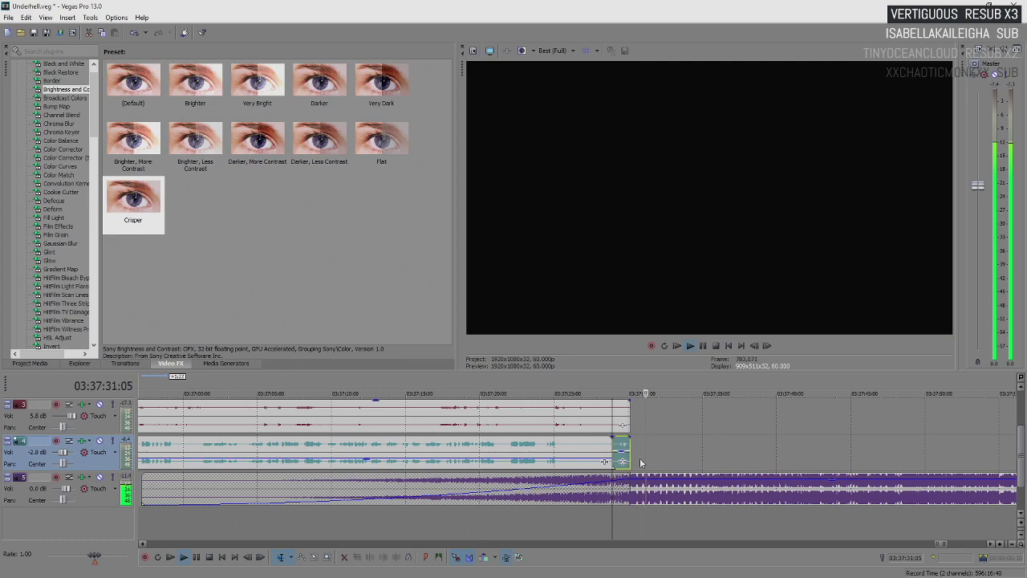
{"action": "key", "text": "Return"}
{"action": "key", "text": "space"}
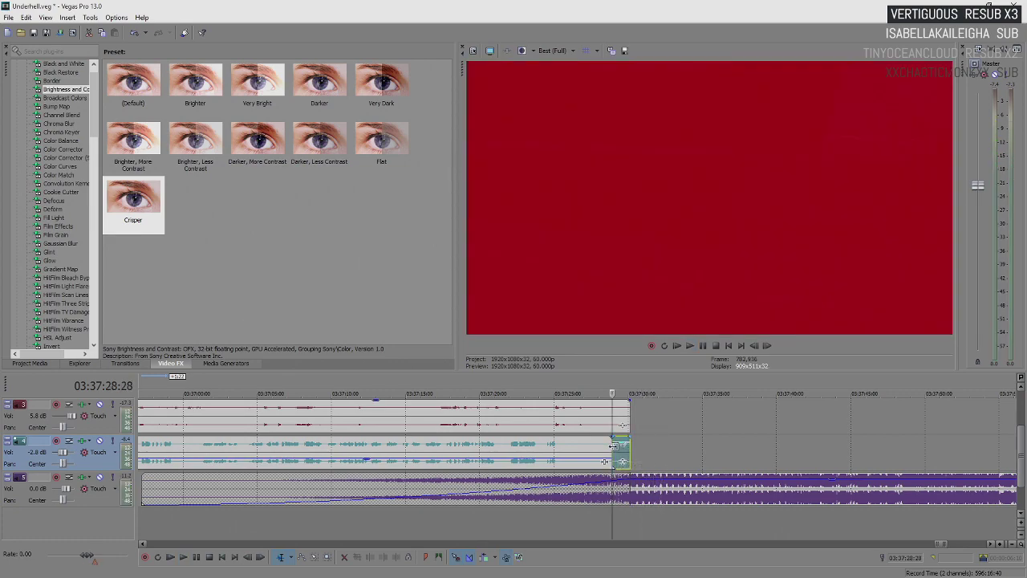
- Trim the end of the music clip back to about 03:38:07
{"action": "scroll", "coordinate": [686, 477], "scroll_direction": "down", "scroll_amount": 8}
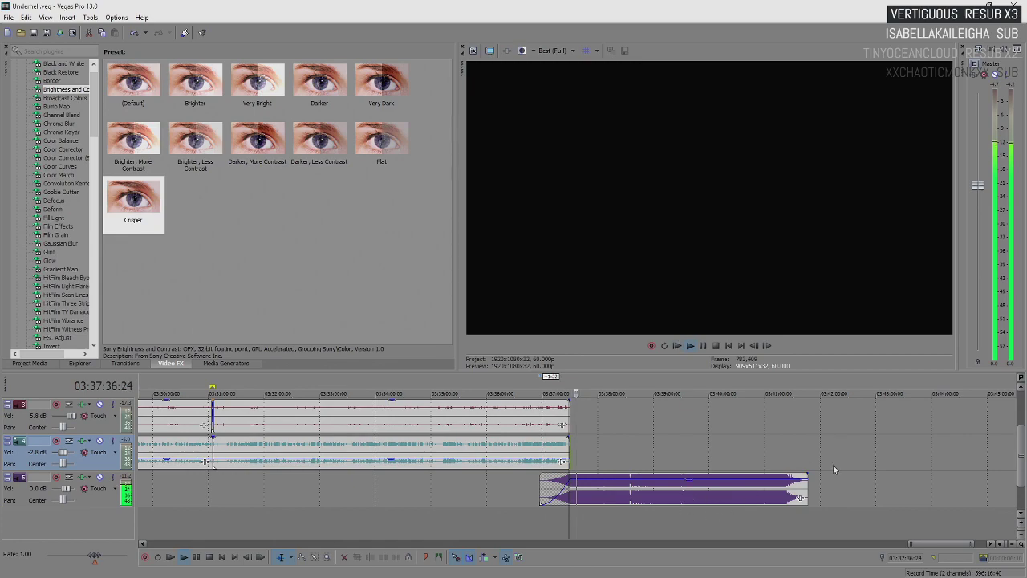
{"action": "left_click_drag", "start_coordinate": [803, 490], "coordinate": [603, 481]}
{"action": "scroll", "coordinate": [626, 489], "scroll_direction": "up", "scroll_amount": 3}
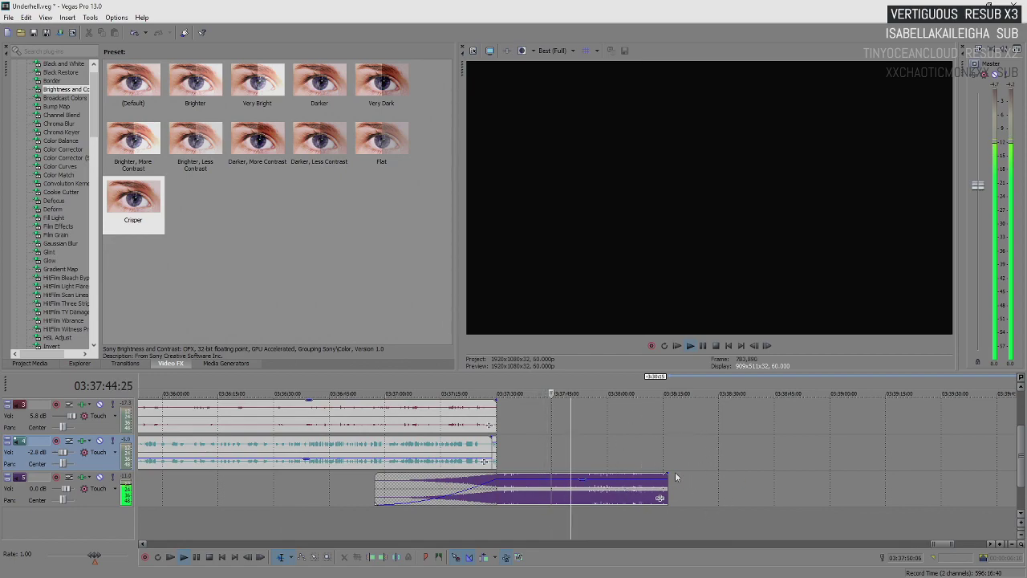
{"action": "key", "text": "space"}
{"action": "scroll", "coordinate": [688, 480], "scroll_direction": "up", "scroll_amount": 2}
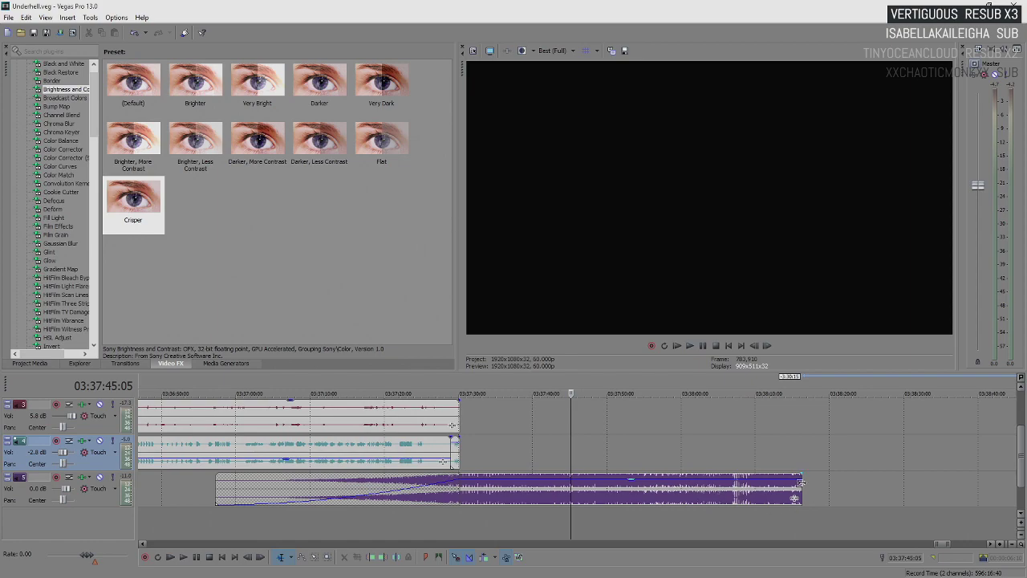
{"action": "left_click_drag", "start_coordinate": [802, 485], "coordinate": [738, 485]}
{"action": "left_click", "coordinate": [686, 501]}
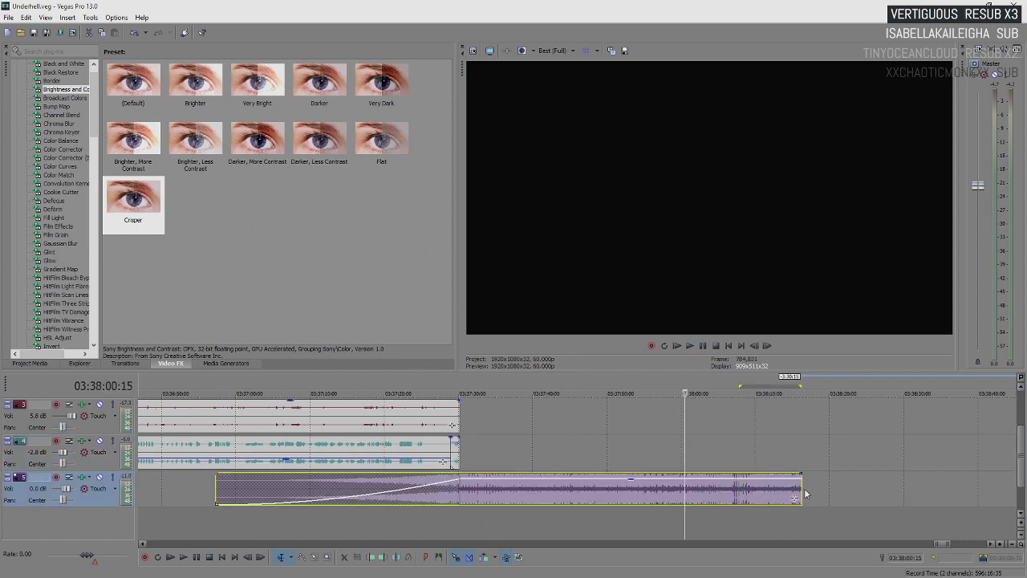
{"action": "left_click_drag", "start_coordinate": [798, 486], "coordinate": [677, 479]}
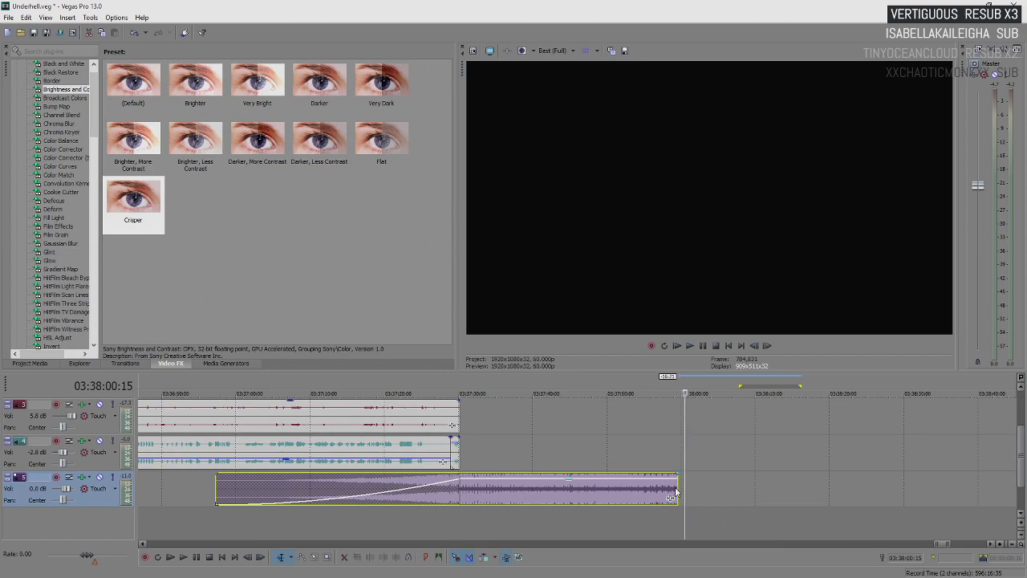
{"action": "left_click_drag", "start_coordinate": [674, 488], "coordinate": [732, 496]}
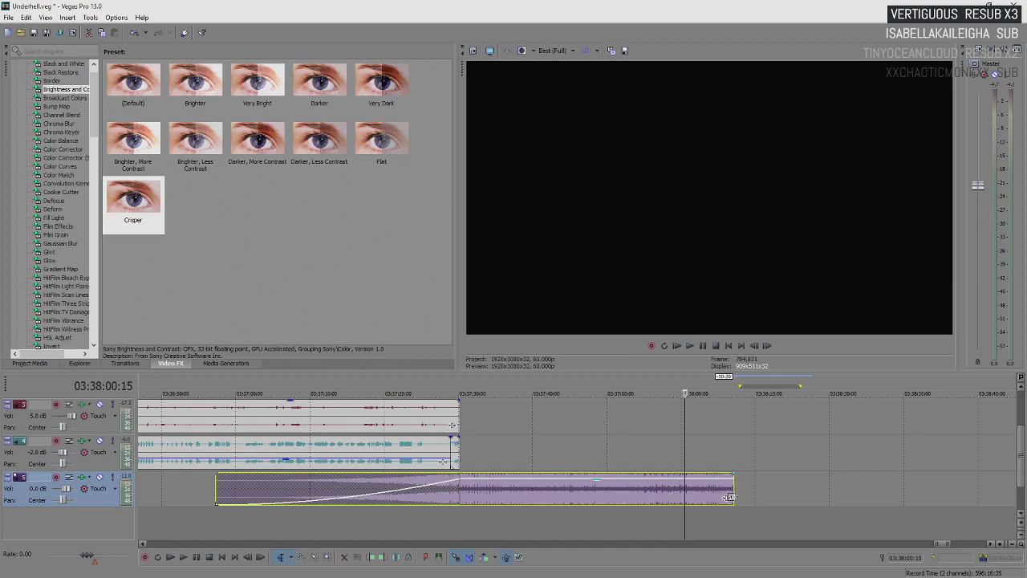
- Listen near the end of the music for a stopping point and trim the clip to end at 03:37:55:20
{"action": "left_click", "coordinate": [715, 488]}
{"action": "key", "text": "space"}
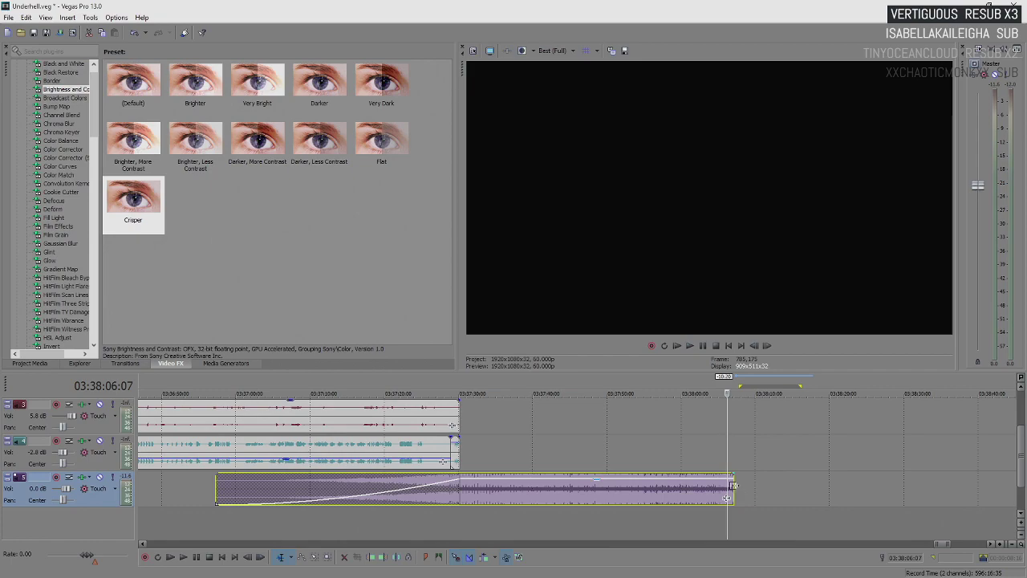
{"action": "left_click", "coordinate": [676, 493]}
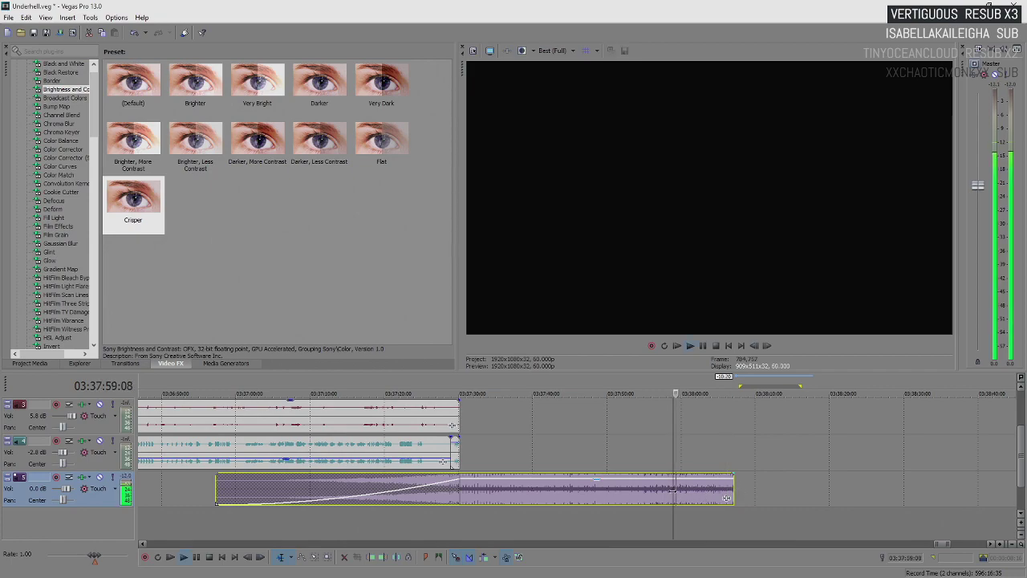
{"action": "left_click", "coordinate": [639, 493]}
{"action": "key", "text": "space"}
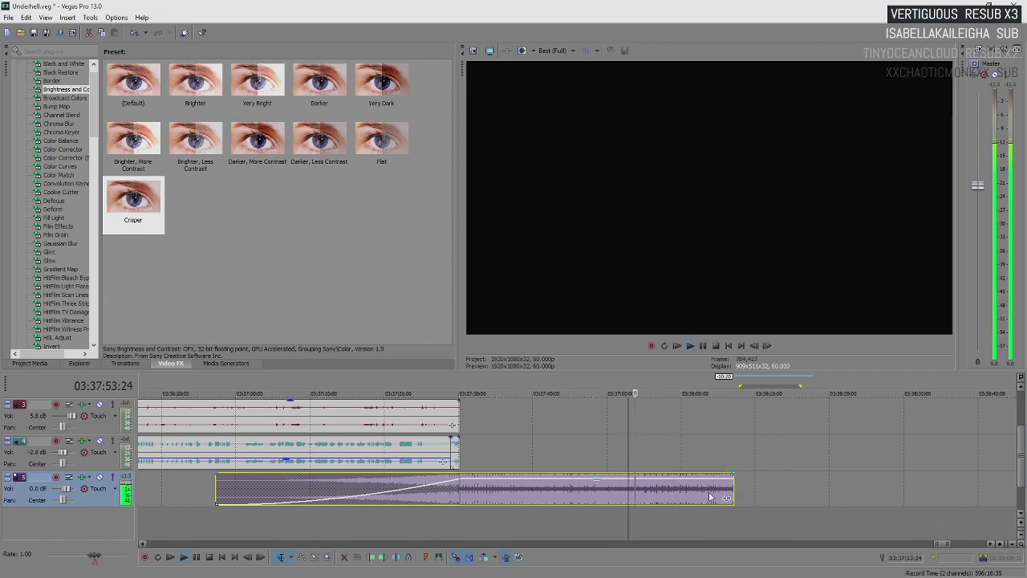
{"action": "key", "text": "Return"}
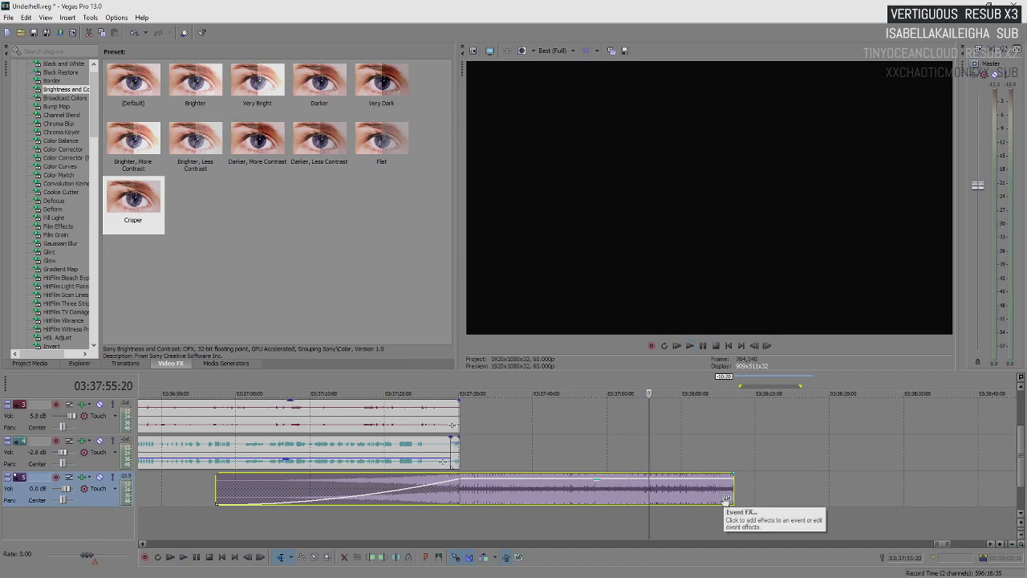
{"action": "left_click_drag", "start_coordinate": [725, 499], "coordinate": [662, 498]}
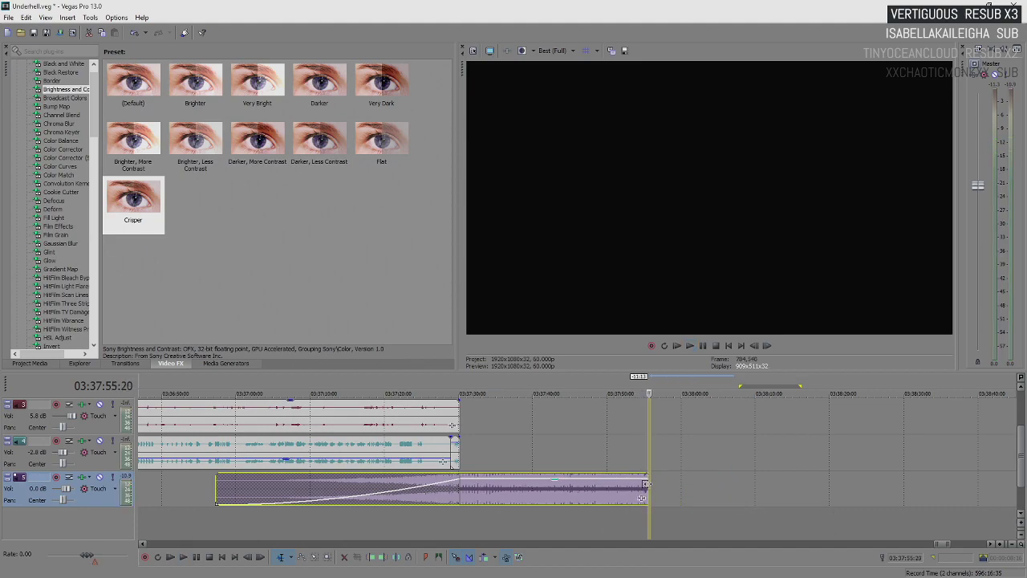
- Fade the music out from just after the gameplay clips' end to the end of the music clip
{"action": "scroll", "coordinate": [665, 486], "scroll_direction": "up", "scroll_amount": 2}
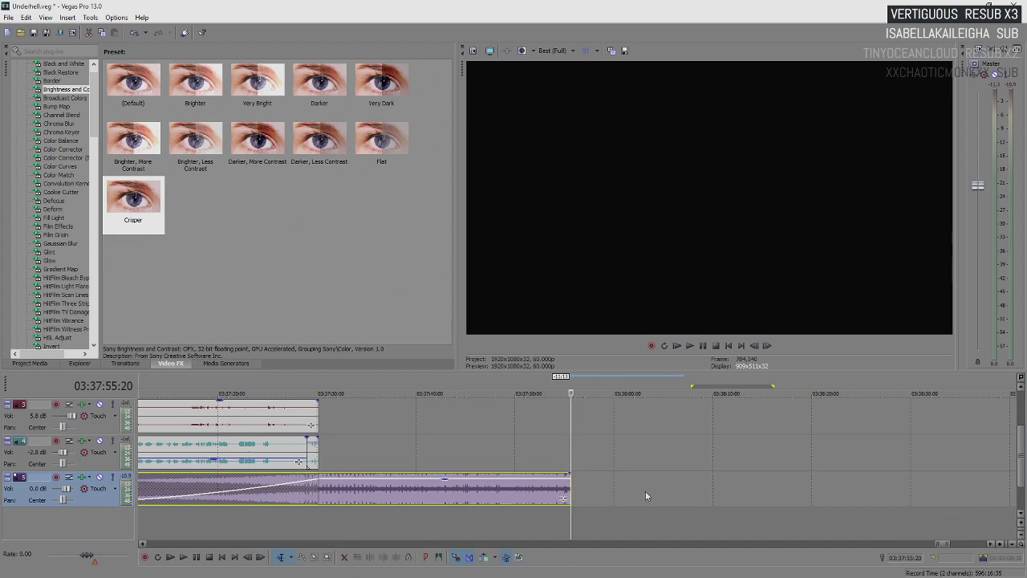
{"action": "scroll", "coordinate": [640, 494], "scroll_direction": "down", "scroll_amount": 2}
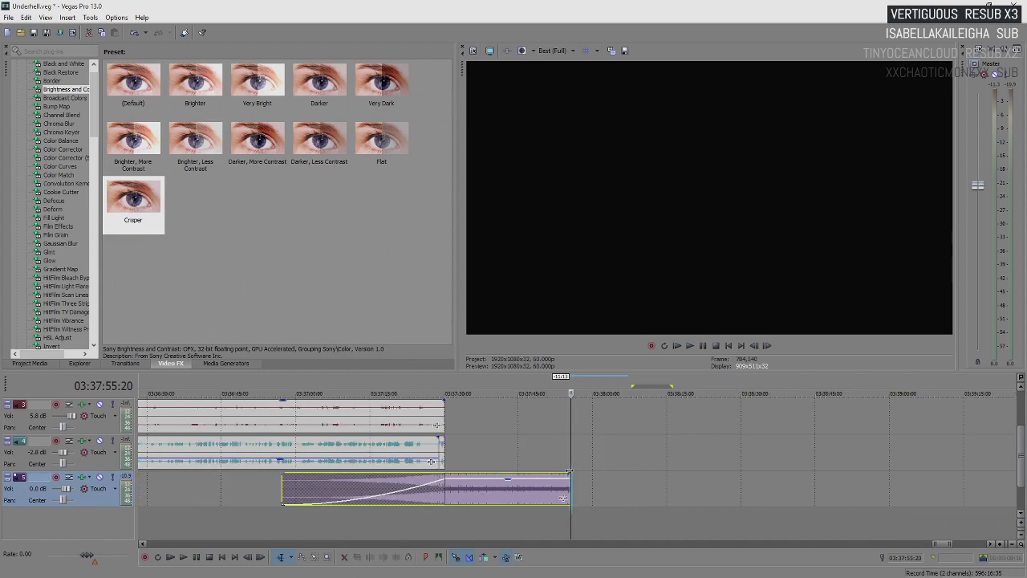
{"action": "left_click_drag", "start_coordinate": [568, 473], "coordinate": [450, 487]}
- Play the ending from 03:37:26:15 to 03:37:34:04 to check the red screen's audio and the music transition
{"action": "left_click", "coordinate": [299, 486]}
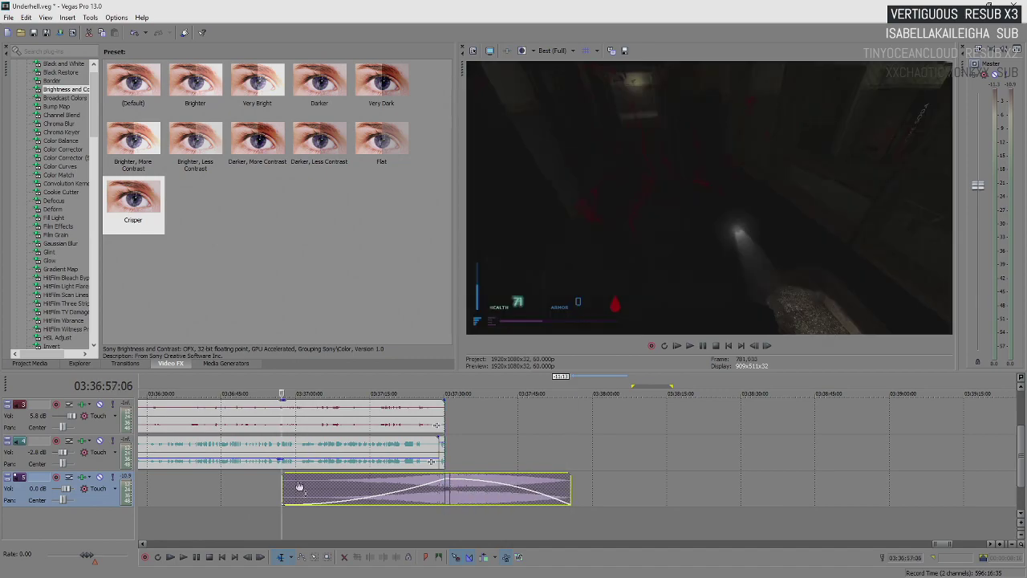
{"action": "left_click", "coordinate": [426, 488]}
{"action": "key", "text": "space"}
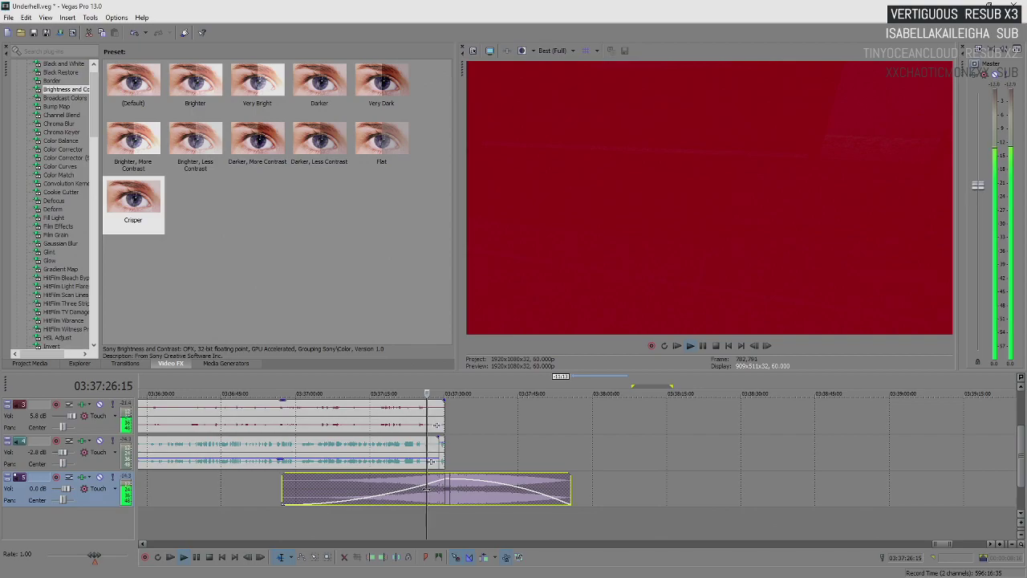
{"action": "scroll", "coordinate": [428, 488], "scroll_direction": "up", "scroll_amount": 3}
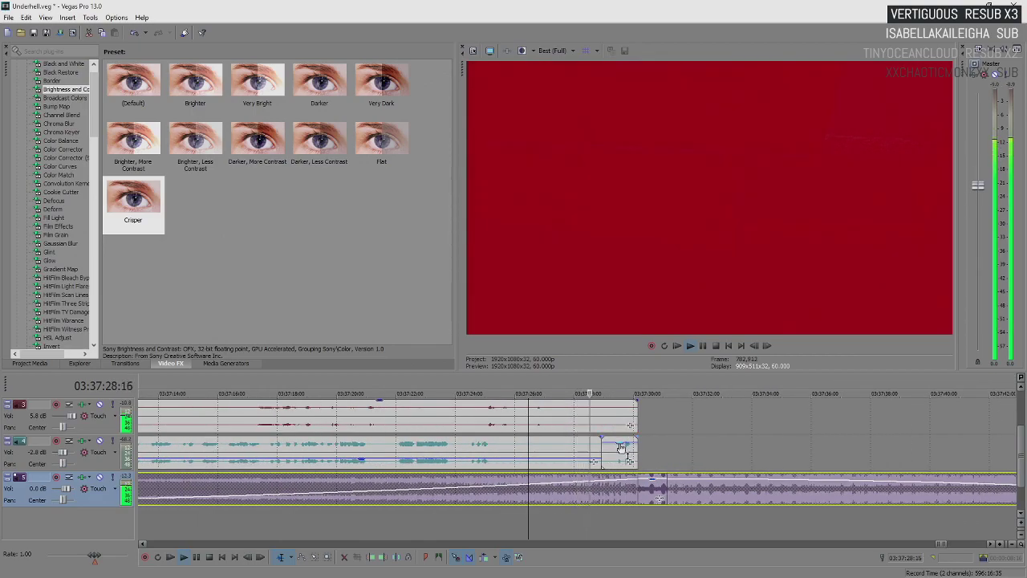
{"action": "left_click", "coordinate": [630, 461]}
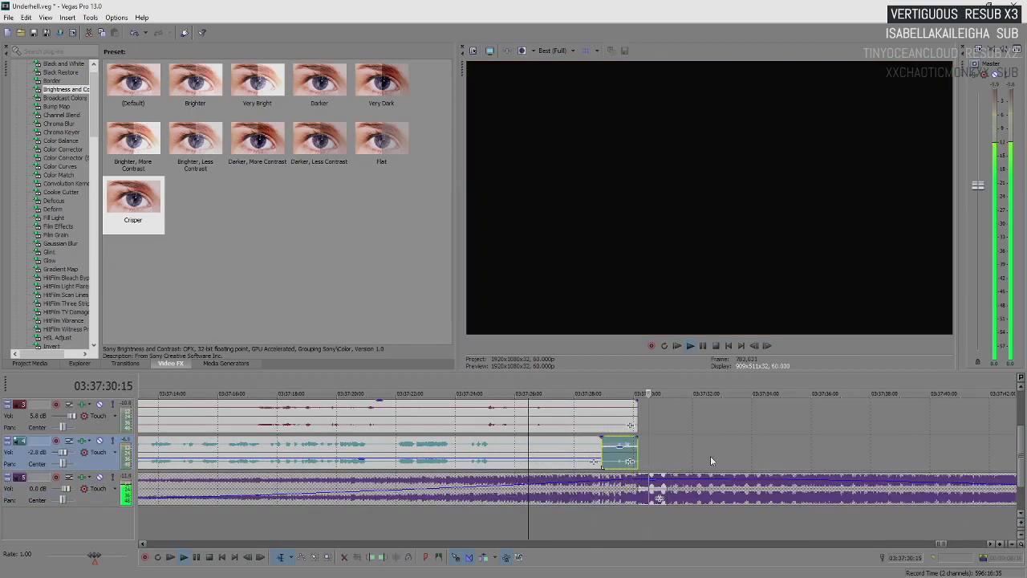
{"action": "scroll", "coordinate": [710, 459], "scroll_direction": "up", "scroll_amount": 1}
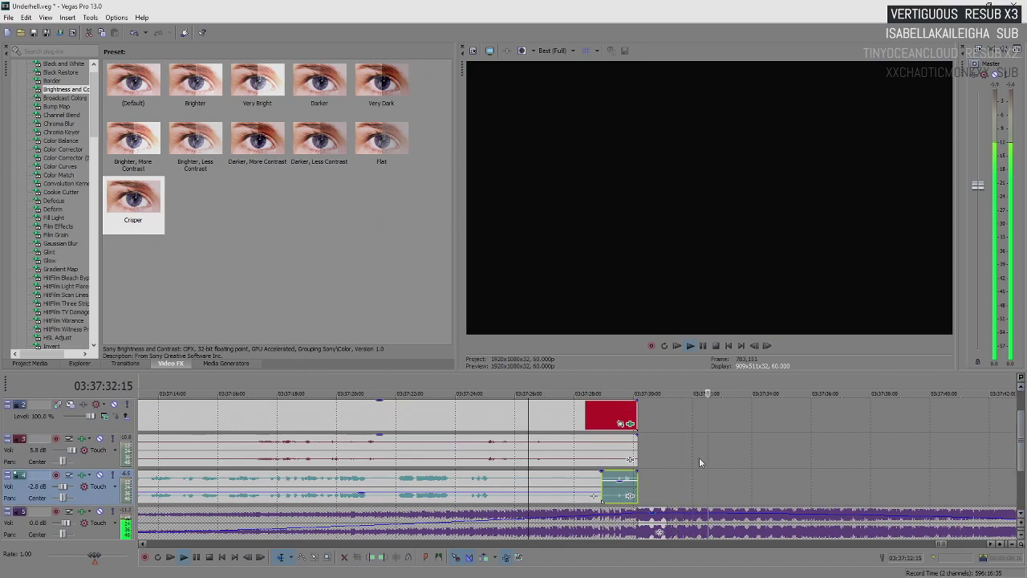
{"action": "key", "text": "Return"}
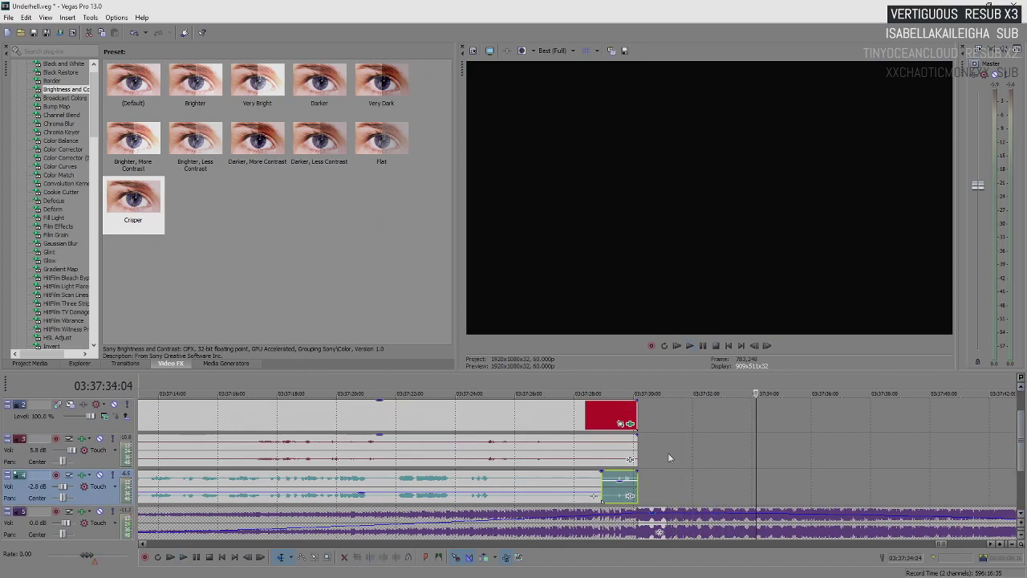
{"action": "scroll", "coordinate": [669, 457], "scroll_direction": "down", "scroll_amount": 5}
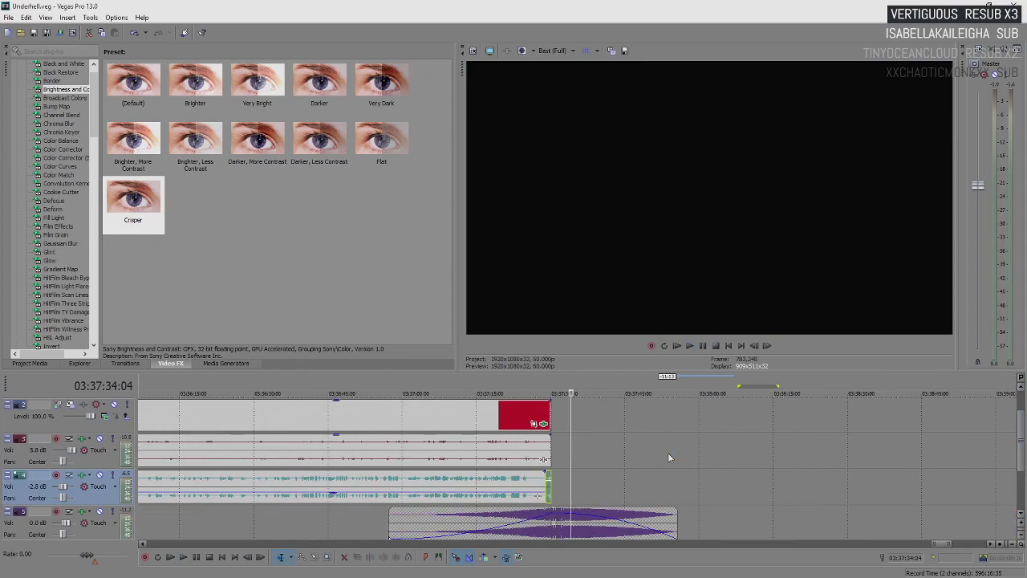